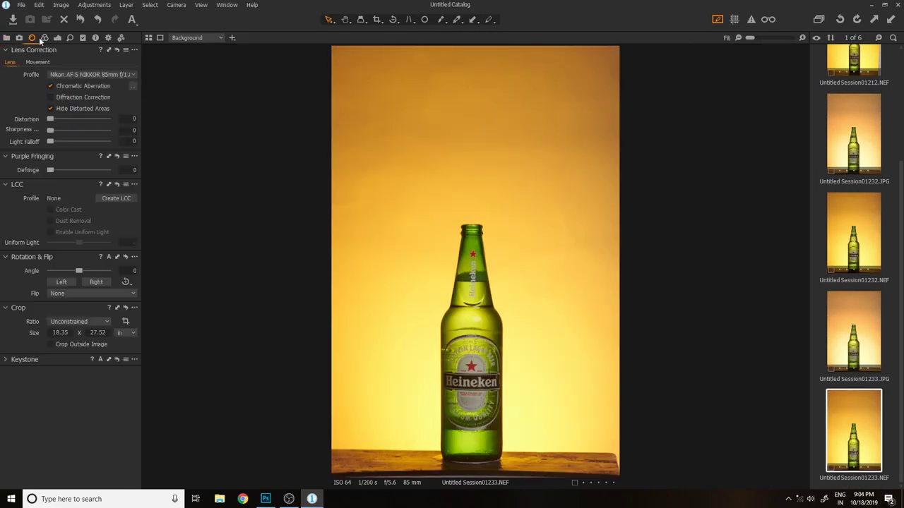
- Try yellow, green and orange colour-range tweaks, revert them, then set HDR Shadow to 20
{"action": "left_click", "coordinate": [44, 37]}
{"action": "left_click", "coordinate": [35, 400]}
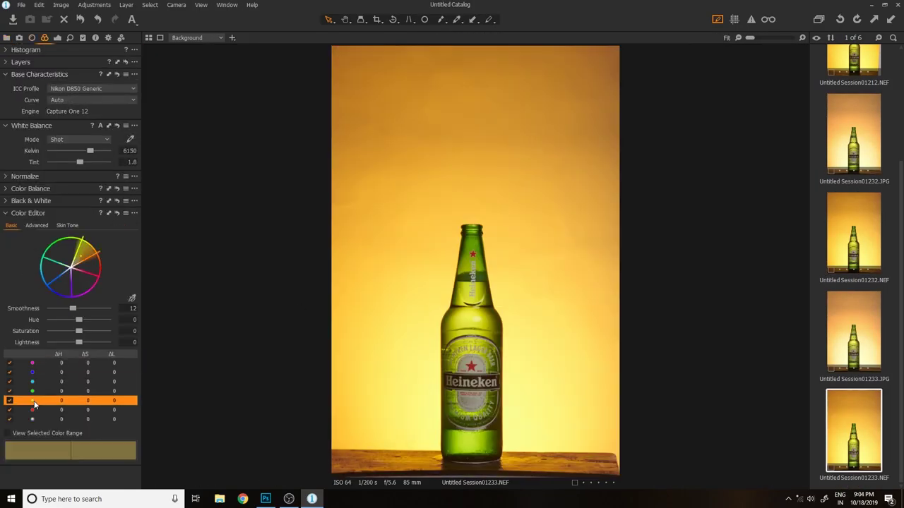
{"action": "left_click", "coordinate": [44, 391]}
{"action": "left_click", "coordinate": [78, 401]}
{"action": "left_click", "coordinate": [57, 37]}
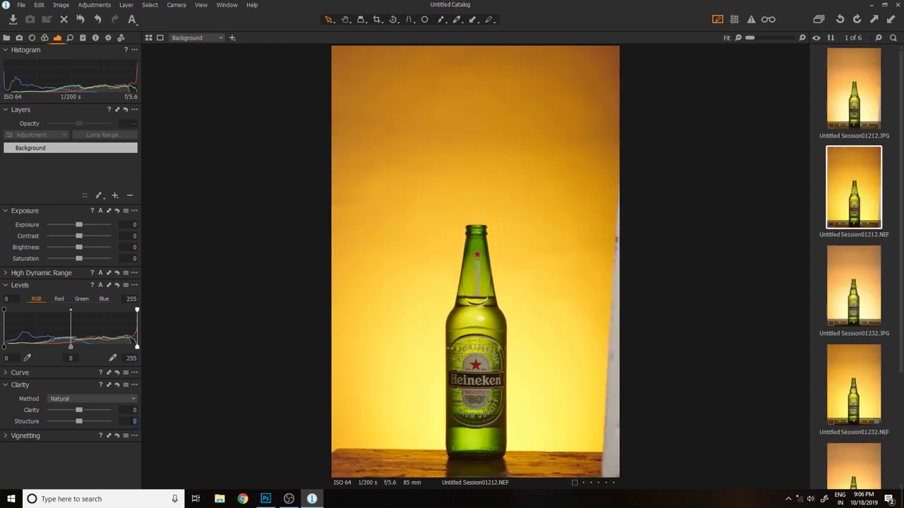
{"action": "left_click", "coordinate": [40, 273]}
{"action": "left_click_drag", "start_coordinate": [50, 298], "coordinate": [62, 298]}
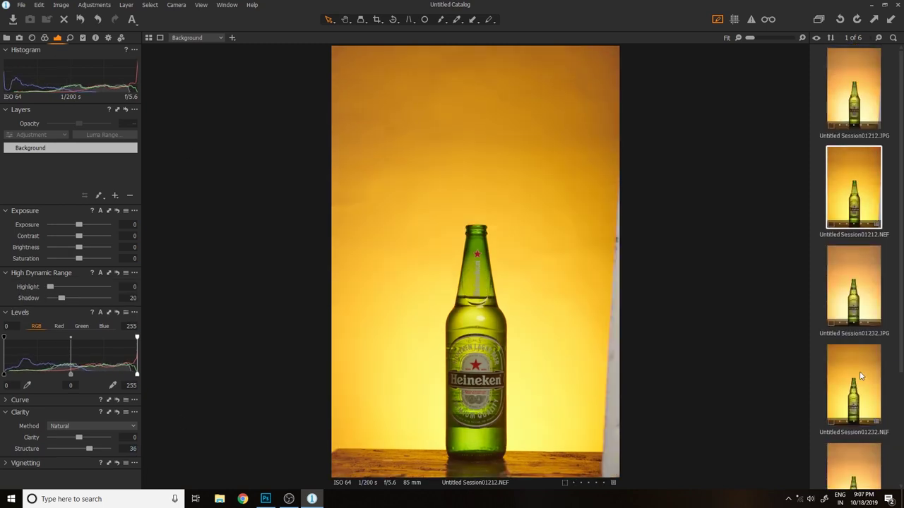
- Send the shot to Adobe Photoshop CC 2017 for editing via Edit With
{"action": "right_click", "coordinate": [854, 60]}
{"action": "mouse_move", "coordinate": [792, 123]}
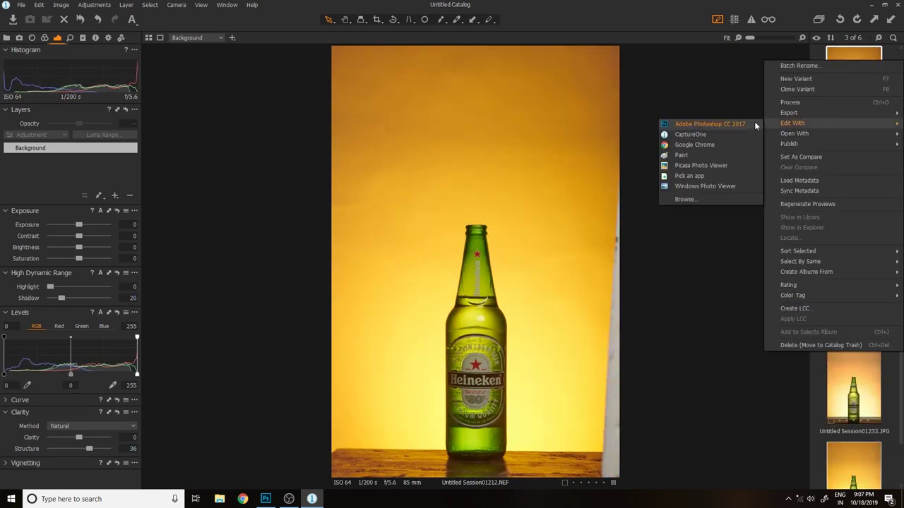
{"action": "left_click", "coordinate": [755, 125]}
{"action": "left_click", "coordinate": [490, 298]}
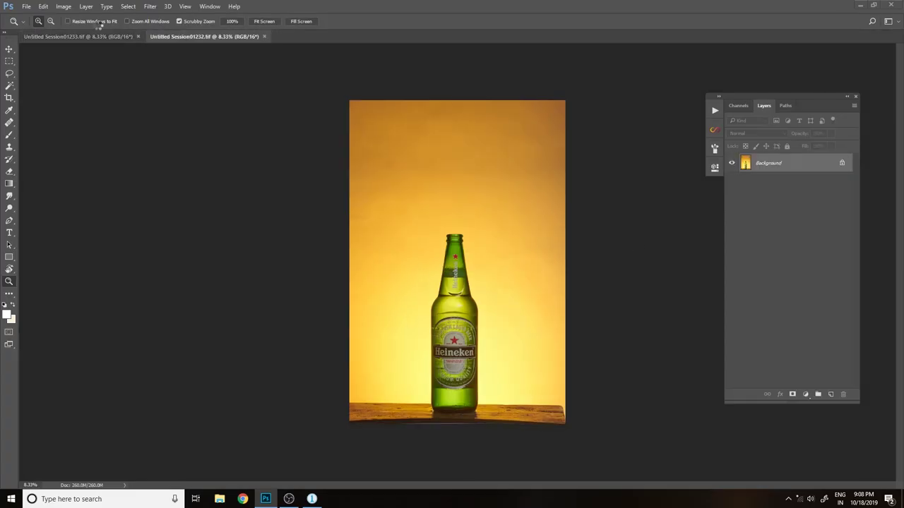
- Fit both documents to the window and unlock Session01232's Background layer
{"action": "key", "text": "ctrl+0"}
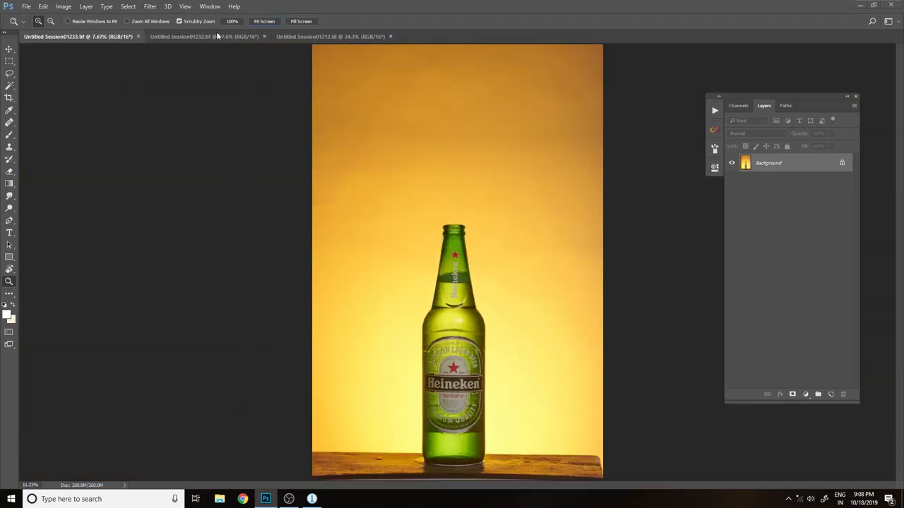
{"action": "left_click", "coordinate": [173, 37]}
{"action": "key", "text": "ctrl+0"}
{"action": "left_click", "coordinate": [842, 163]}
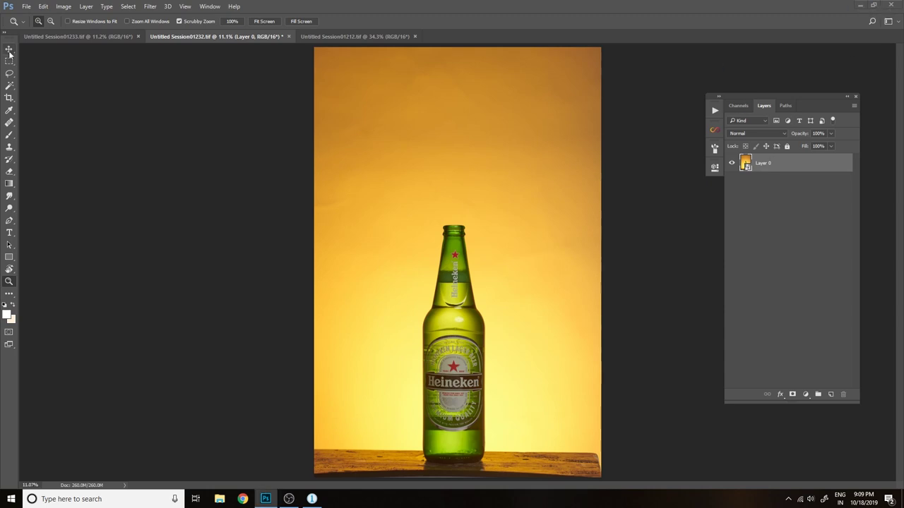
- Move the Session01232 bottle shot into Session01233 and zoom in on the label
{"action": "left_click", "coordinate": [9, 49]}
{"action": "left_click_drag", "start_coordinate": [456, 282], "coordinate": [473, 302]}
{"action": "key", "text": "z"}
{"action": "left_click_drag", "start_coordinate": [541, 398], "coordinate": [483, 339]}
- Add a hide-all mask to Layer 0 and unlock the original Background layer
{"action": "left_click", "coordinate": [792, 394], "text": "alt"}
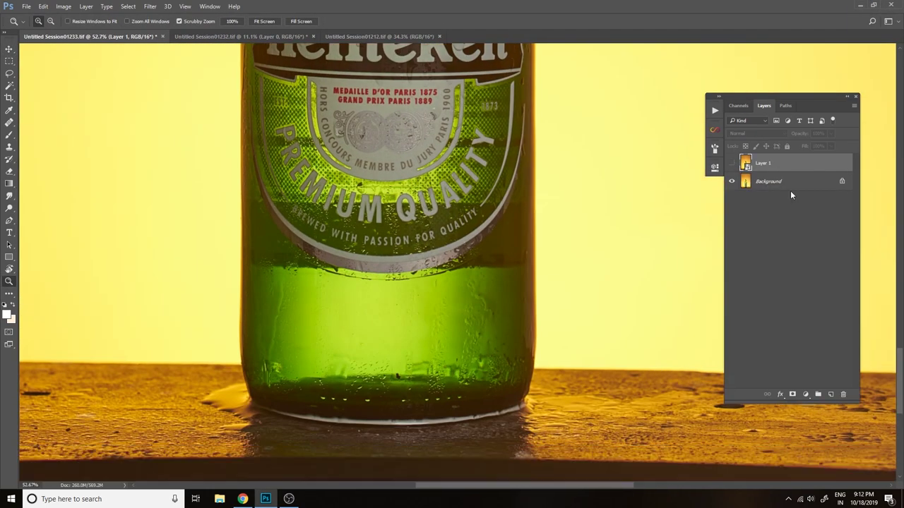
{"action": "left_click", "coordinate": [843, 183]}
{"action": "key", "text": "ctrl+0"}
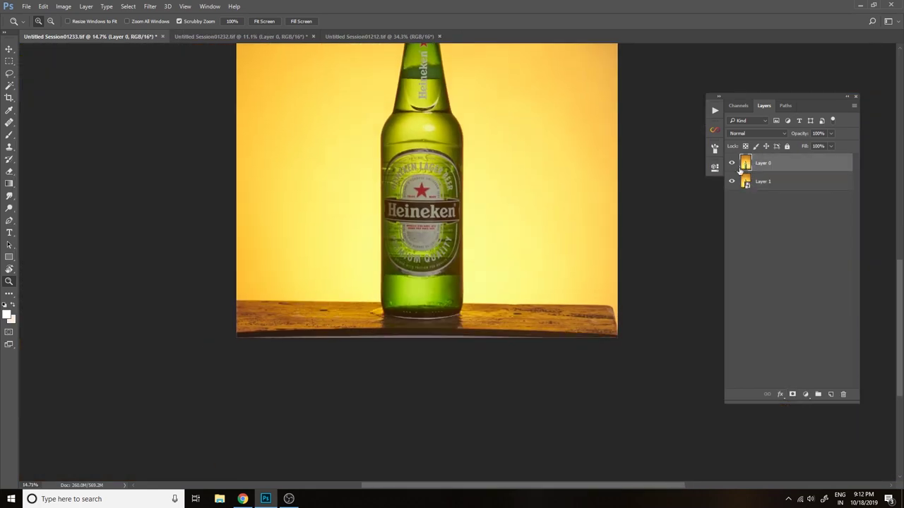
{"action": "left_click_drag", "start_coordinate": [393, 398], "coordinate": [783, 330]}
- Paint parts of Layer 0's mask around the bottle neck with a resized brush
{"action": "left_click_drag", "start_coordinate": [330, 249], "coordinate": [353, 249]}
{"action": "key", "text": "b"}
{"action": "key", "text": "bracketleft"}
{"action": "key", "text": "bracketleft"}
{"action": "scroll", "coordinate": [307, 259], "scroll_direction": "up", "scroll_amount": 10}
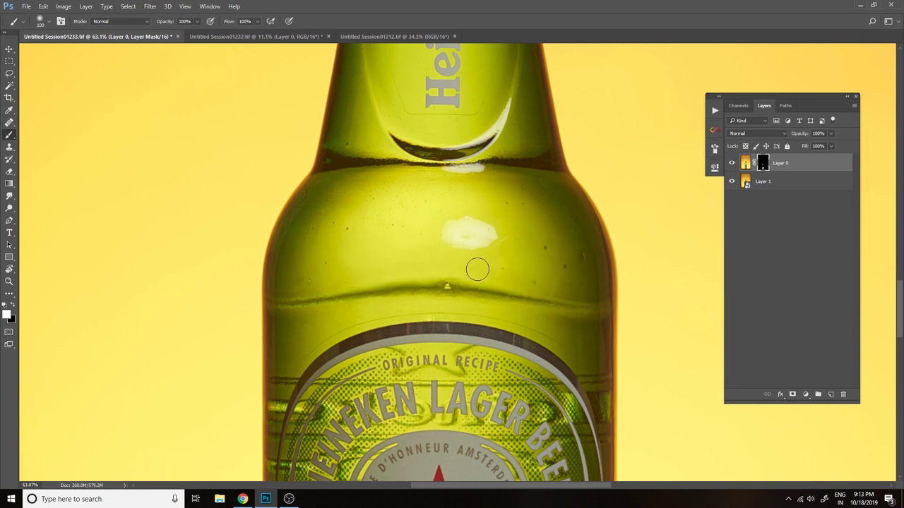
{"action": "scroll", "coordinate": [567, 286], "scroll_direction": "down", "scroll_amount": 3}
{"action": "scroll", "coordinate": [464, 247], "scroll_direction": "right", "scroll_amount": 3}
{"action": "key", "text": "bracketleft"}
{"action": "key", "text": "bracketleft"}
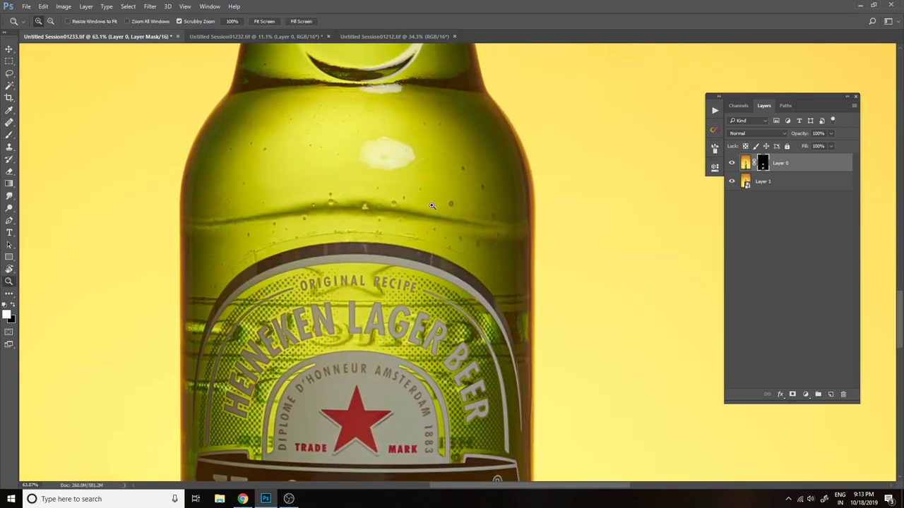
{"action": "scroll", "coordinate": [389, 240], "scroll_direction": "down", "scroll_amount": 3}
{"action": "key", "text": "bracketright"}
{"action": "scroll", "coordinate": [319, 259], "scroll_direction": "up", "scroll_amount": 3}
{"action": "scroll", "coordinate": [367, 212], "scroll_direction": "up", "scroll_amount": 2}
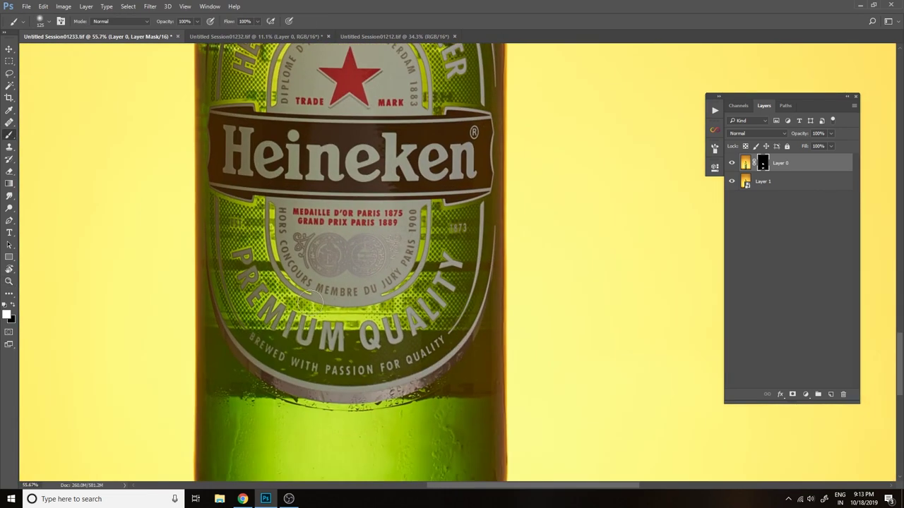
{"action": "scroll", "coordinate": [396, 197], "scroll_direction": "down", "scroll_amount": 3}
{"action": "scroll", "coordinate": [436, 175], "scroll_direction": "up", "scroll_amount": 3}
{"action": "key", "text": "ctrl+0"}
- Drag the third bottle shot from Session01212 into the Session01233 composite
{"action": "left_click", "coordinate": [396, 36]}
{"action": "left_click", "coordinate": [141, 39]}
{"action": "key", "text": "v"}
{"action": "left_click_drag", "start_coordinate": [509, 278], "coordinate": [508, 264]}
- Set Layer 2 to 44% opacity, align it, and paint its mask over the label with a small brush
{"action": "key", "text": "4"}
{"action": "key", "text": "4"}
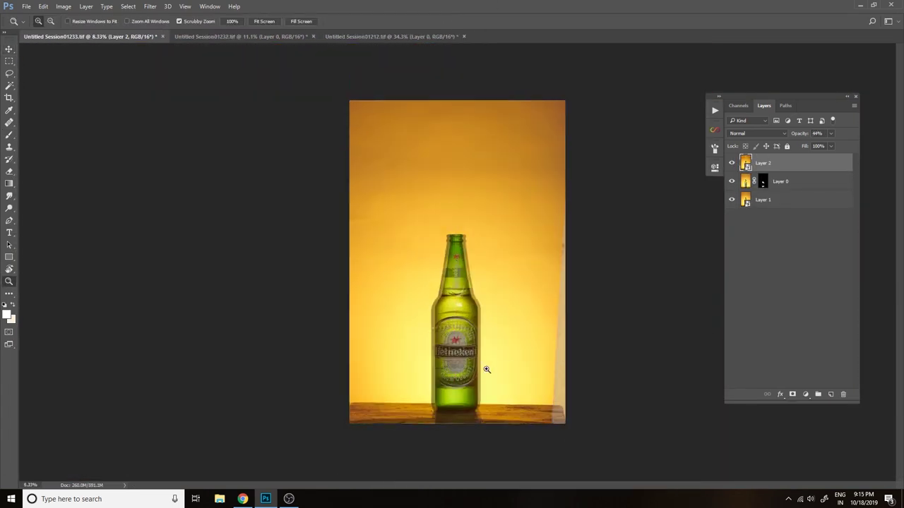
{"action": "scroll", "coordinate": [505, 367], "scroll_direction": "up", "scroll_amount": 3}
{"action": "scroll", "coordinate": [428, 317], "scroll_direction": "up", "scroll_amount": 3}
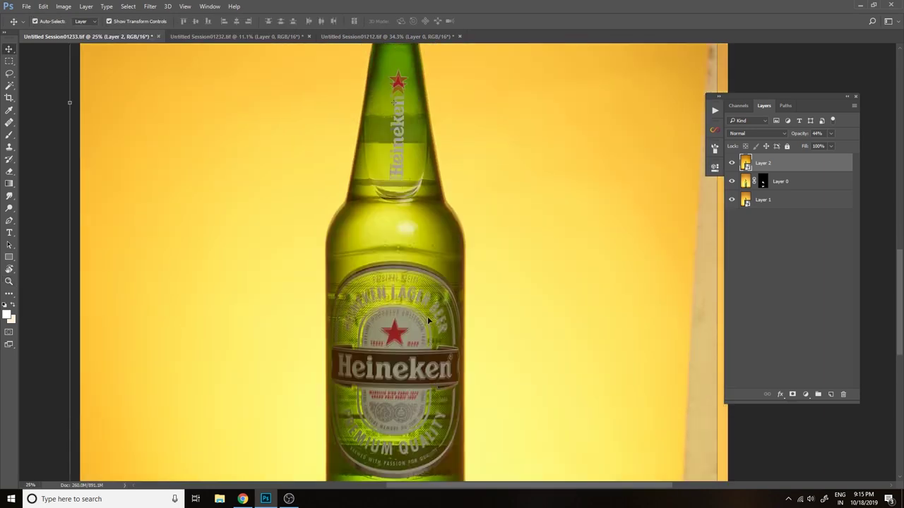
{"action": "scroll", "coordinate": [403, 313], "scroll_direction": "down", "scroll_amount": 5}
{"action": "scroll", "coordinate": [466, 433], "scroll_direction": "up", "scroll_amount": 5}
{"action": "scroll", "coordinate": [461, 405], "scroll_direction": "up", "scroll_amount": 2}
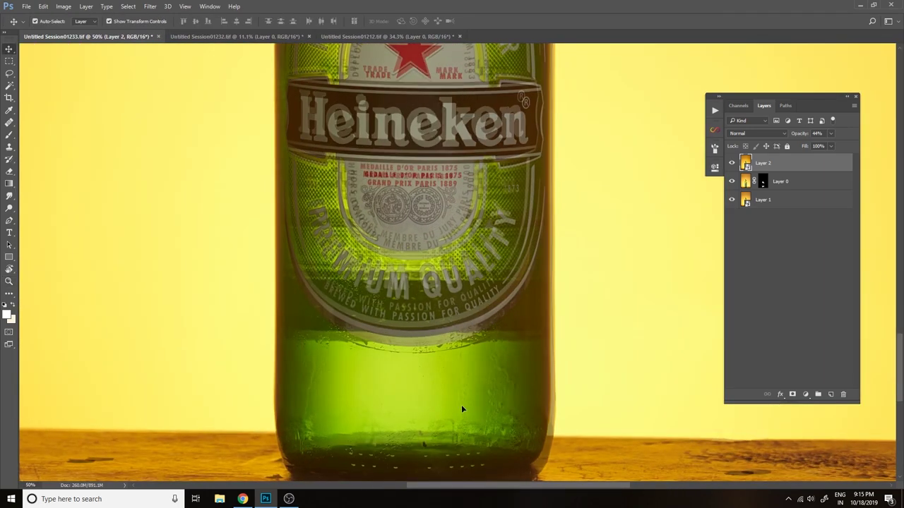
{"action": "scroll", "coordinate": [461, 404], "scroll_direction": "up", "scroll_amount": 2}
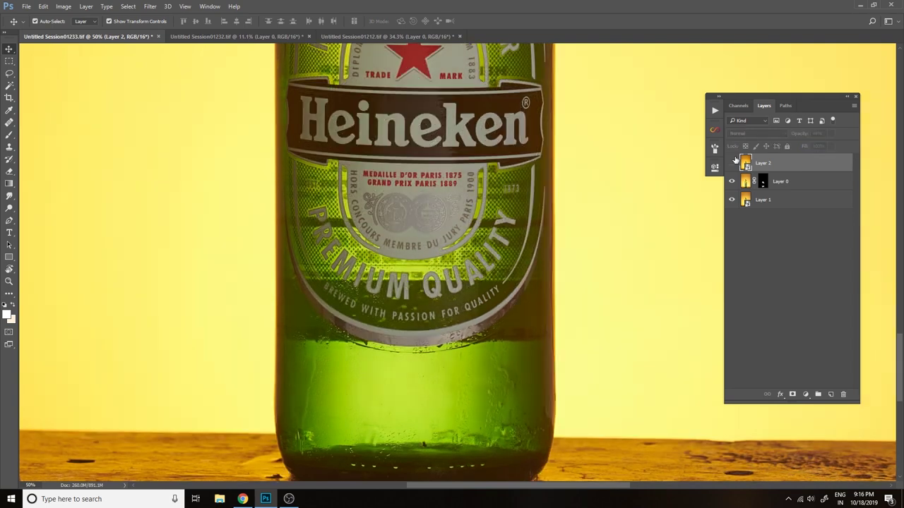
{"action": "key", "text": "b"}
{"action": "scroll", "coordinate": [396, 360], "scroll_direction": "up", "scroll_amount": 2}
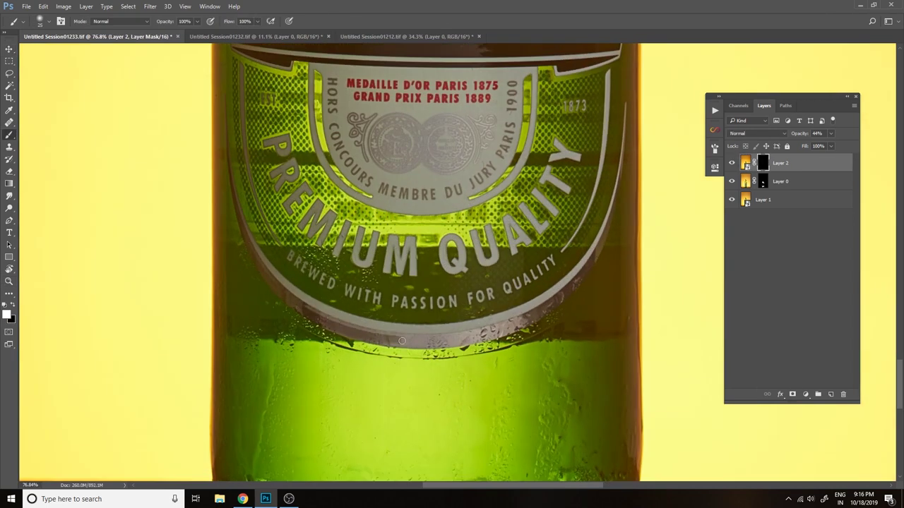
{"action": "key", "text": "bracketleft"}
{"action": "key", "text": "bracketleft"}
{"action": "key", "text": "bracketleft"}
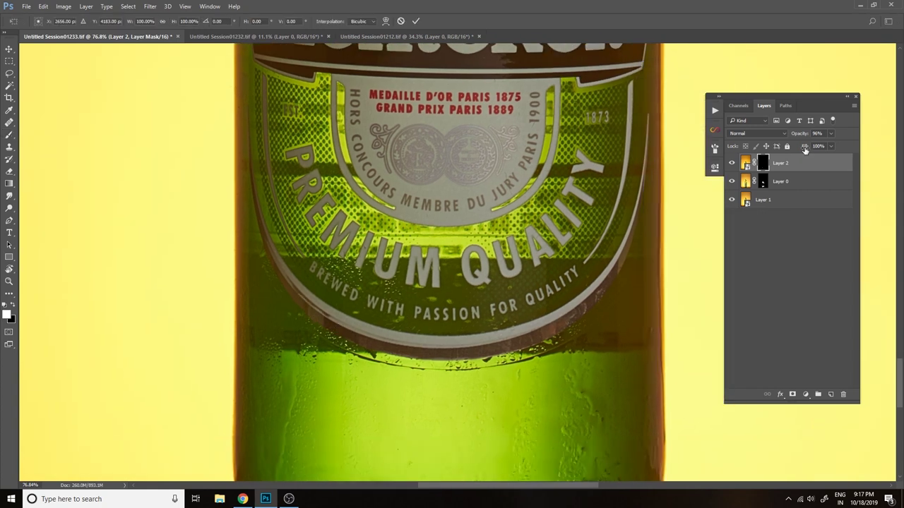
- Duplicate Layer 2, clear the copy, hide Layer 2, and swap the painting colours
{"action": "key", "text": "ctrl+j"}
{"action": "right_click", "coordinate": [760, 169]}
{"action": "left_click", "coordinate": [716, 210]}
{"action": "left_click", "coordinate": [732, 181]}
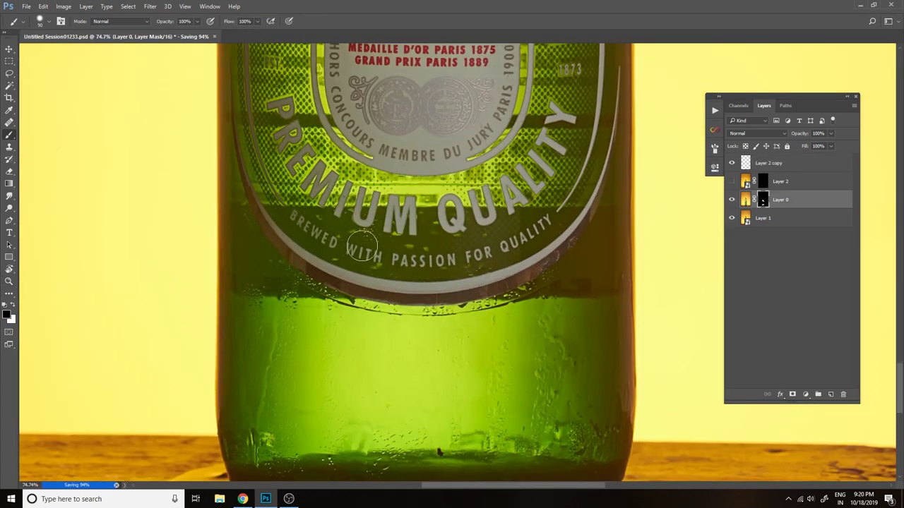
{"action": "key", "text": "x"}
{"action": "key", "text": "backslash"}
{"action": "key", "text": "backslash"}
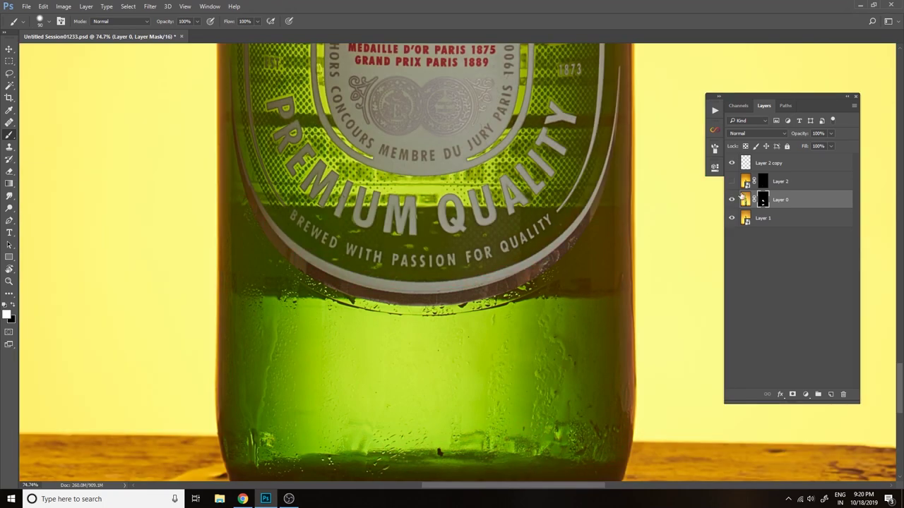
- Zoom into the label and heal specks along the 'BREWED WITH PASSION FOR QUALITY' band
{"action": "key", "text": "z"}
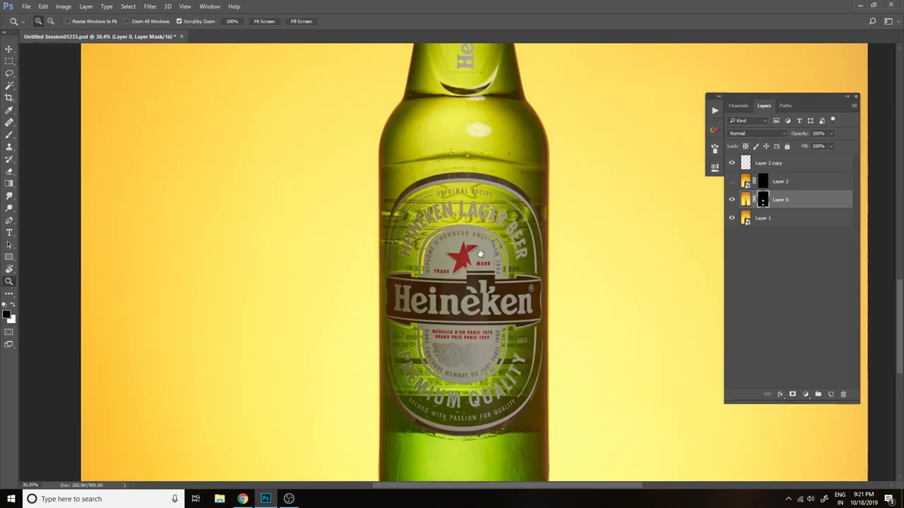
{"action": "left_click", "coordinate": [768, 164]}
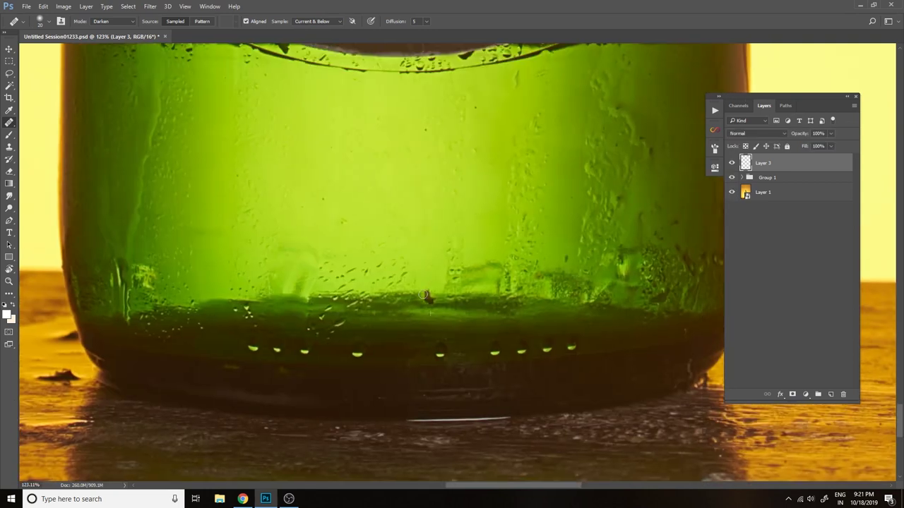
{"action": "scroll", "coordinate": [476, 202], "scroll_direction": "up", "scroll_amount": 3}
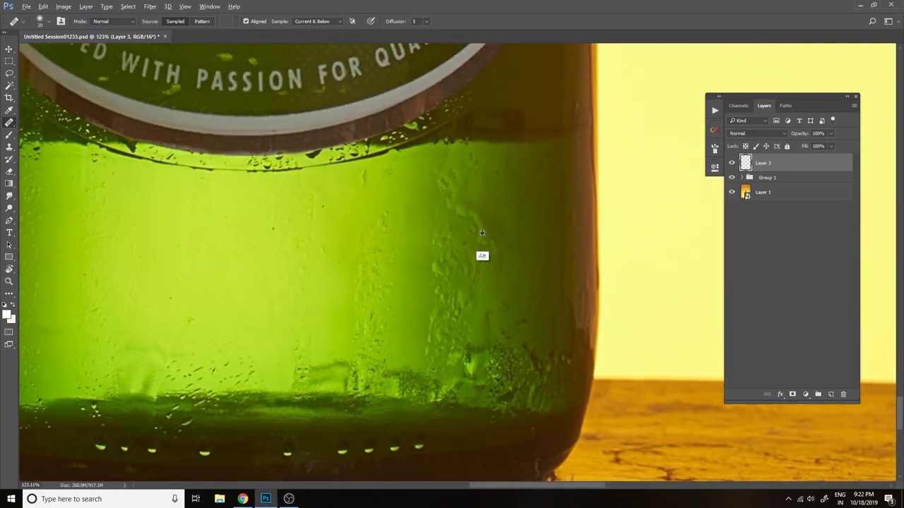
{"action": "scroll", "coordinate": [387, 248], "scroll_direction": "left", "scroll_amount": 5}
{"action": "scroll", "coordinate": [363, 287], "scroll_direction": "down", "scroll_amount": 3}
{"action": "scroll", "coordinate": [402, 307], "scroll_direction": "right", "scroll_amount": 5}
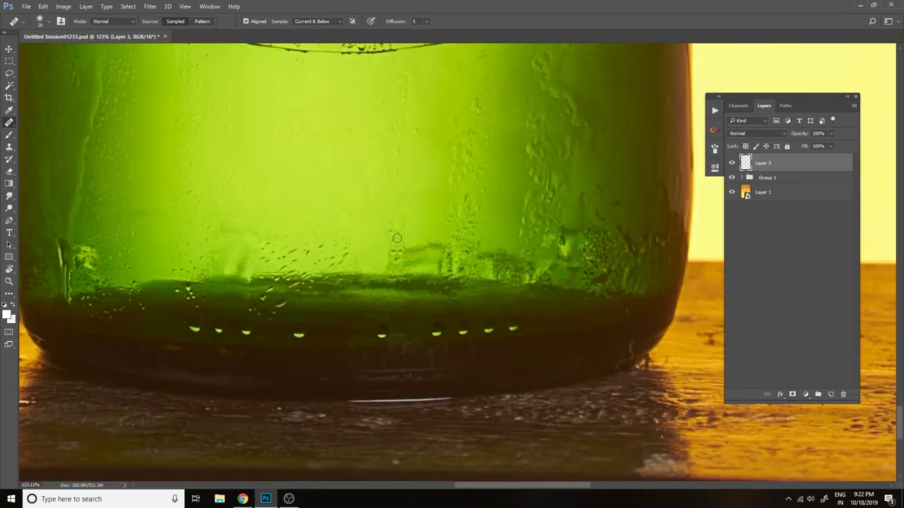
{"action": "scroll", "coordinate": [468, 221], "scroll_direction": "up", "scroll_amount": 2}
{"action": "scroll", "coordinate": [480, 208], "scroll_direction": "right", "scroll_amount": 3}
{"action": "scroll", "coordinate": [367, 256], "scroll_direction": "left", "scroll_amount": 5}
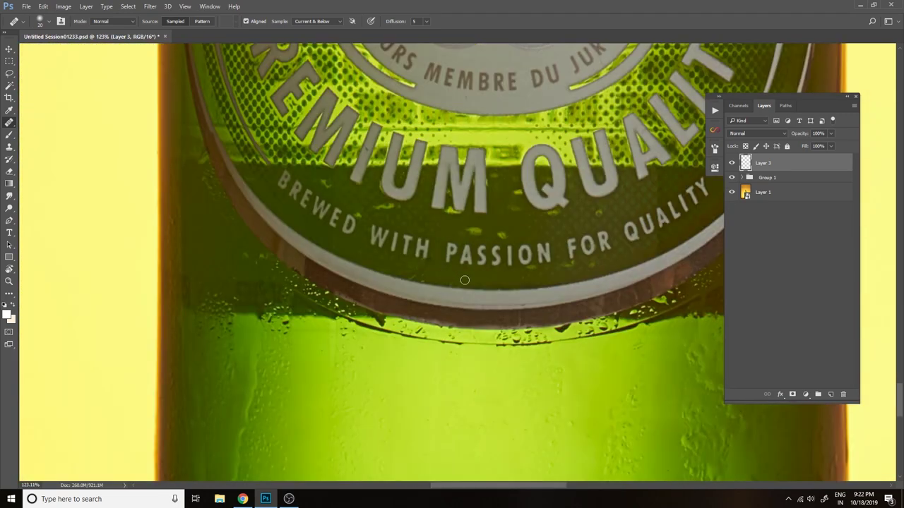
{"action": "scroll", "coordinate": [437, 276], "scroll_direction": "up", "scroll_amount": 3}
{"action": "scroll", "coordinate": [394, 282], "scroll_direction": "down", "scroll_amount": 2}
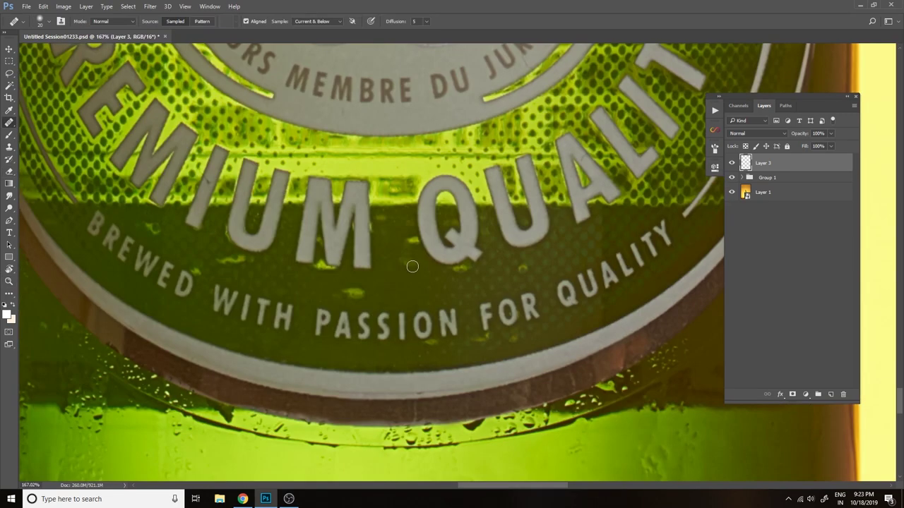
{"action": "scroll", "coordinate": [423, 275], "scroll_direction": "left", "scroll_amount": 5}
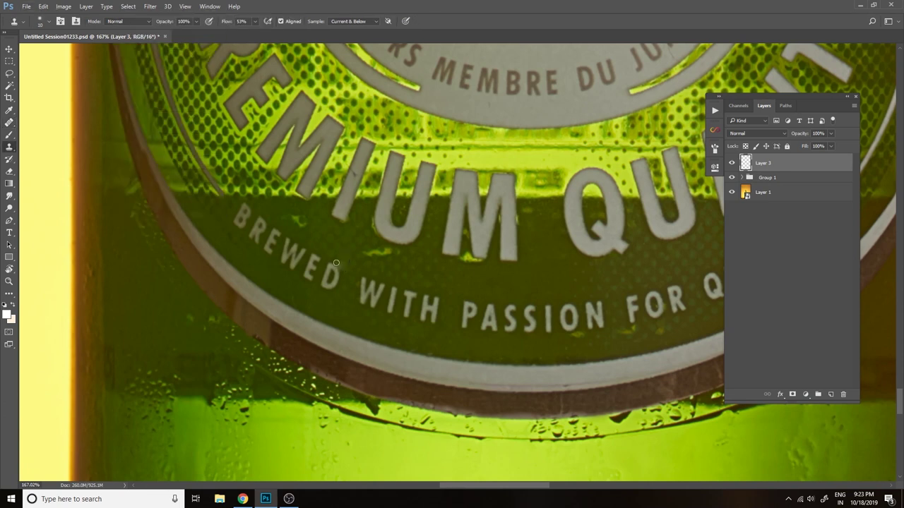
{"action": "scroll", "coordinate": [337, 260], "scroll_direction": "up", "scroll_amount": 2}
- Clone out remaining dust along the label's lower edge with the Clone Stamp
{"action": "key", "text": "s"}
{"action": "scroll", "coordinate": [415, 248], "scroll_direction": "right", "scroll_amount": 2}
{"action": "scroll", "coordinate": [415, 248], "scroll_direction": "down", "scroll_amount": 1}
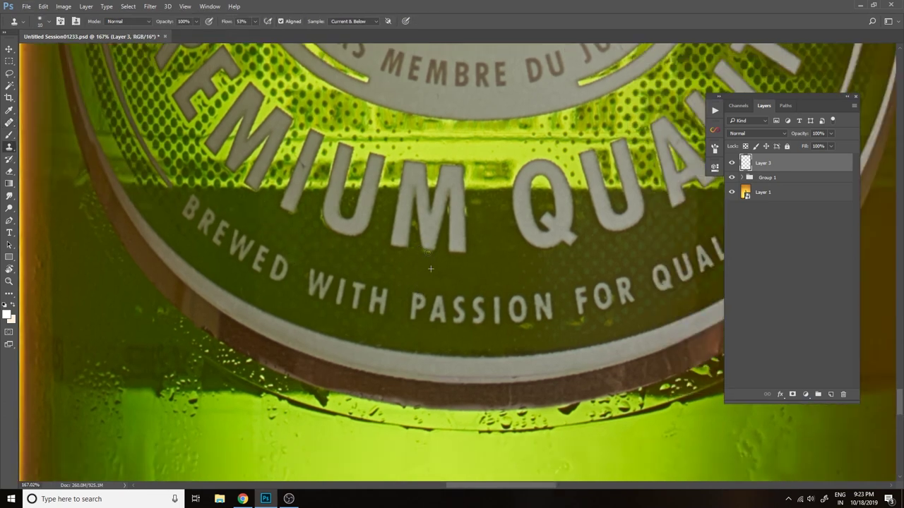
{"action": "scroll", "coordinate": [422, 268], "scroll_direction": "right", "scroll_amount": 2}
{"action": "scroll", "coordinate": [353, 254], "scroll_direction": "left", "scroll_amount": 4}
{"action": "scroll", "coordinate": [313, 283], "scroll_direction": "up", "scroll_amount": 2}
{"action": "scroll", "coordinate": [294, 226], "scroll_direction": "left", "scroll_amount": 1}
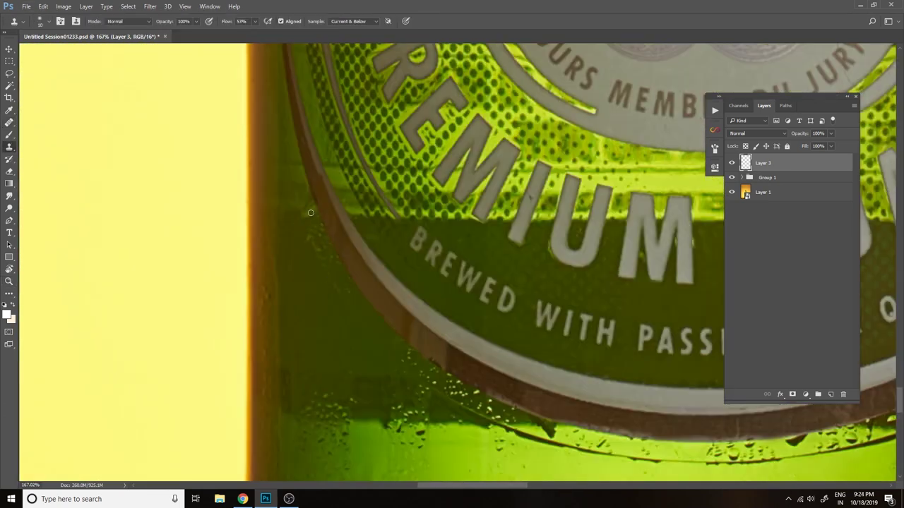
{"action": "scroll", "coordinate": [294, 226], "scroll_direction": "up", "scroll_amount": 3}
{"action": "scroll", "coordinate": [279, 252], "scroll_direction": "up", "scroll_amount": 1}
{"action": "scroll", "coordinate": [329, 197], "scroll_direction": "down", "scroll_amount": 1}
{"action": "scroll", "coordinate": [359, 242], "scroll_direction": "right", "scroll_amount": 2}
{"action": "scroll", "coordinate": [323, 206], "scroll_direction": "down", "scroll_amount": 1}
- Heal small blemishes on the lower text band, then zoom out to view the whole label
{"action": "key", "text": "j"}
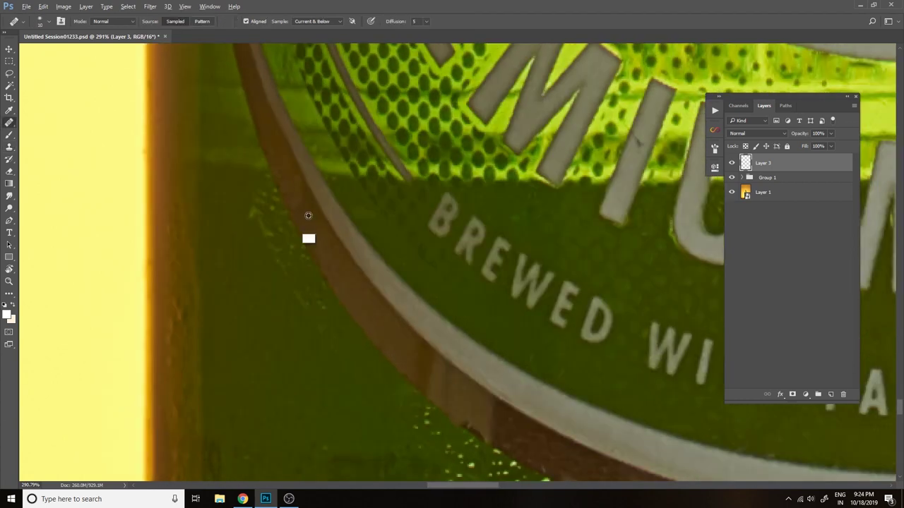
{"action": "scroll", "coordinate": [317, 233], "scroll_direction": "down", "scroll_amount": 1}
{"action": "scroll", "coordinate": [368, 240], "scroll_direction": "down", "scroll_amount": 3}
{"action": "scroll", "coordinate": [395, 233], "scroll_direction": "right", "scroll_amount": 4}
{"action": "scroll", "coordinate": [449, 203], "scroll_direction": "up", "scroll_amount": 1}
{"action": "scroll", "coordinate": [449, 203], "scroll_direction": "right", "scroll_amount": 3}
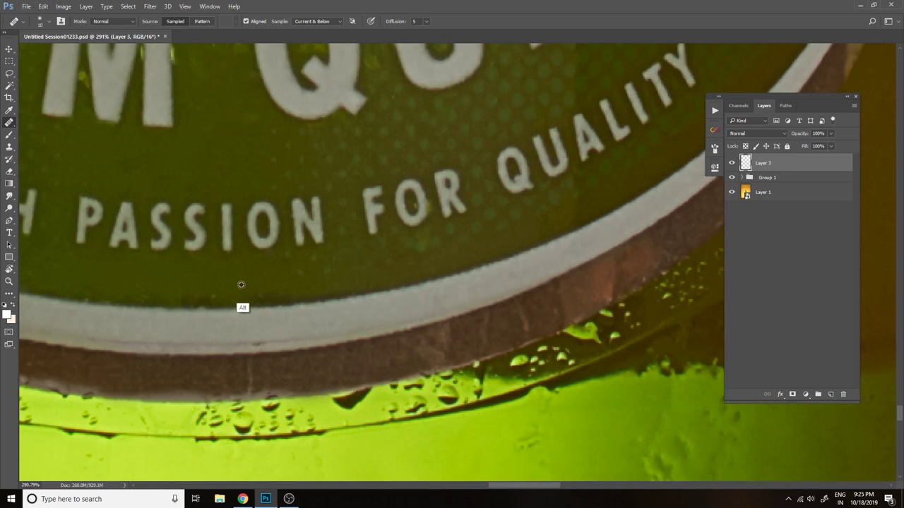
{"action": "key", "text": "z"}
{"action": "left_click", "coordinate": [240, 287], "text": "alt"}
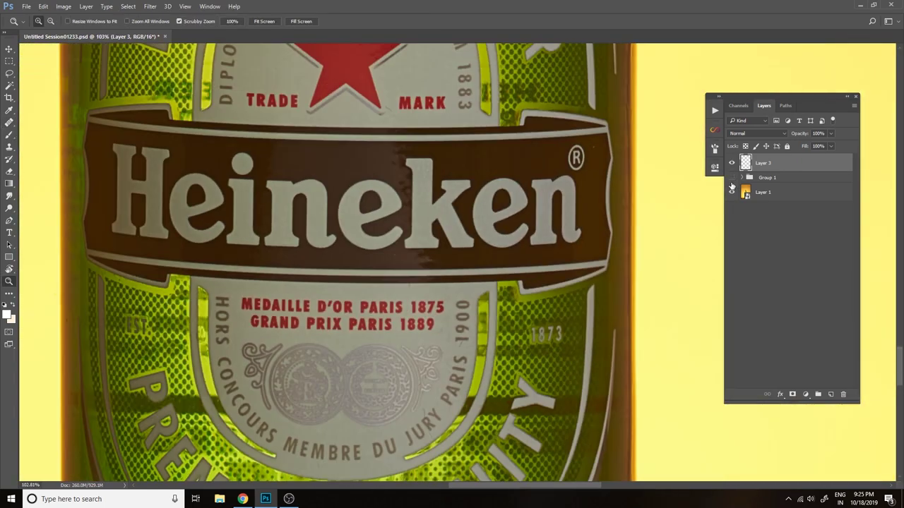
- Heal and clone away specks on the Heineken lettering on Layer 3
{"action": "left_click", "coordinate": [740, 178]}
{"action": "left_click", "coordinate": [379, 258]}
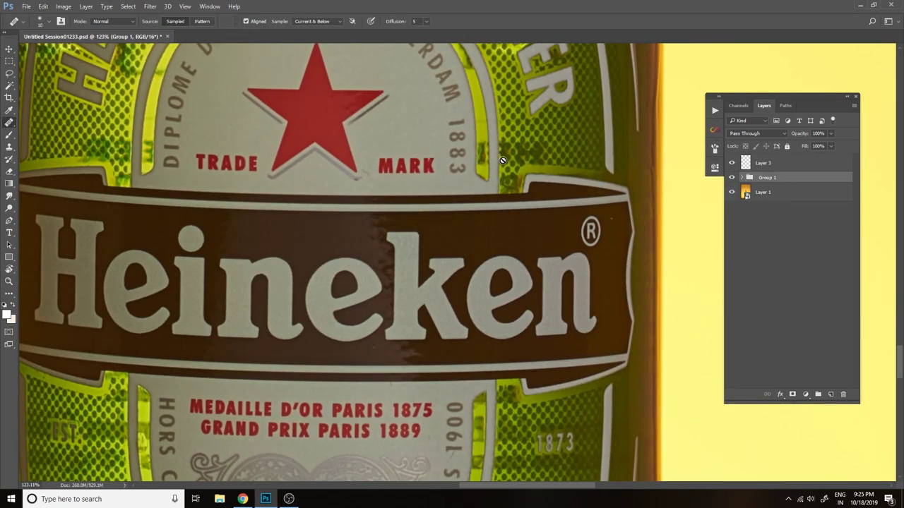
{"action": "left_click_drag", "start_coordinate": [379, 259], "coordinate": [395, 267]}
{"action": "key", "text": "j"}
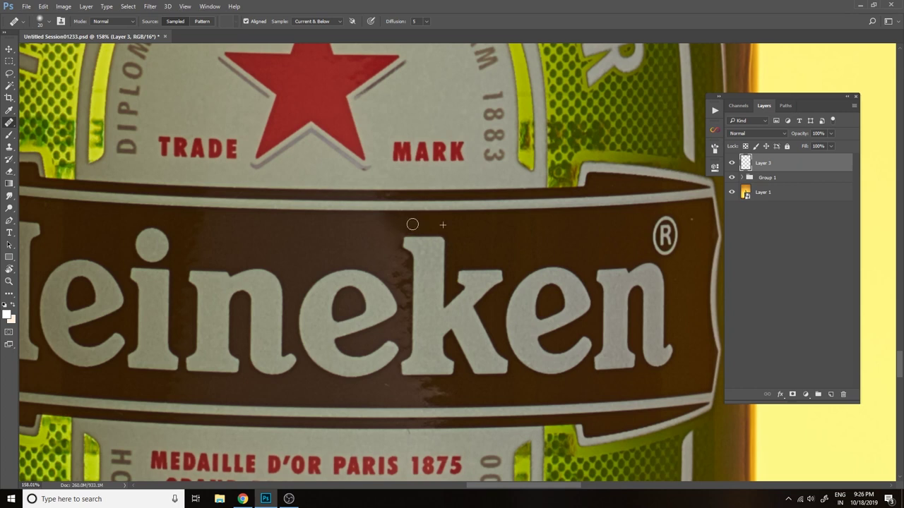
{"action": "scroll", "coordinate": [412, 225], "scroll_direction": "up", "scroll_amount": 2}
{"action": "scroll", "coordinate": [377, 215], "scroll_direction": "up", "scroll_amount": 2}
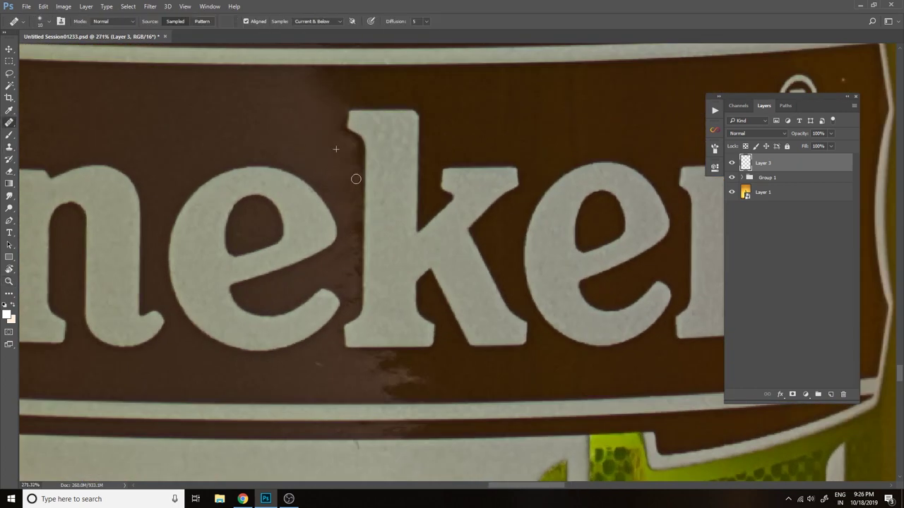
{"action": "key", "text": "s"}
{"action": "scroll", "coordinate": [346, 195], "scroll_direction": "down", "scroll_amount": 1}
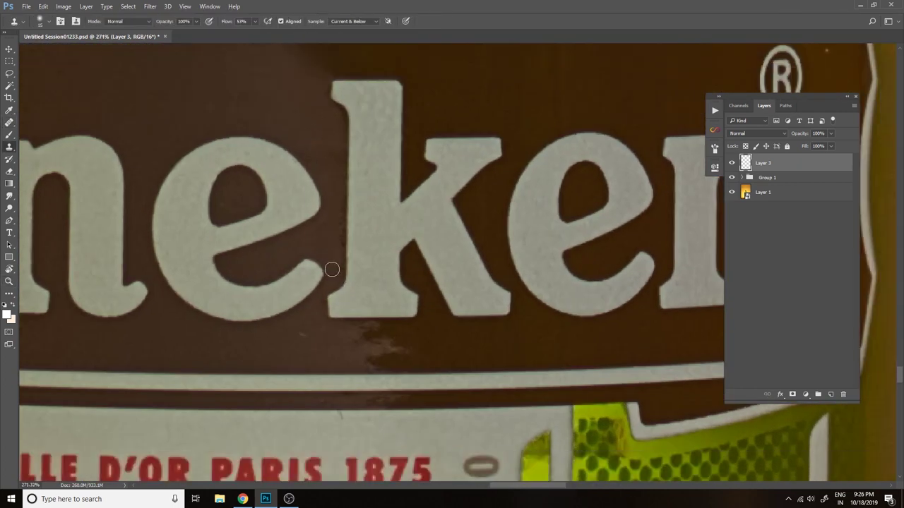
{"action": "key", "text": "j"}
{"action": "scroll", "coordinate": [332, 269], "scroll_direction": "down", "scroll_amount": 3}
{"action": "scroll", "coordinate": [345, 267], "scroll_direction": "up", "scroll_amount": 2}
{"action": "scroll", "coordinate": [344, 252], "scroll_direction": "left", "scroll_amount": 5}
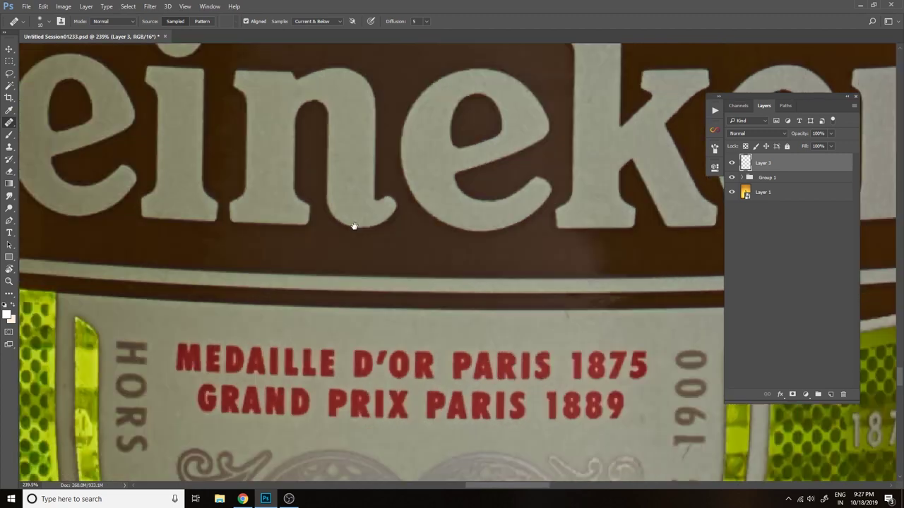
{"action": "scroll", "coordinate": [355, 226], "scroll_direction": "up", "scroll_amount": 5}
{"action": "scroll", "coordinate": [355, 226], "scroll_direction": "left", "scroll_amount": 4}
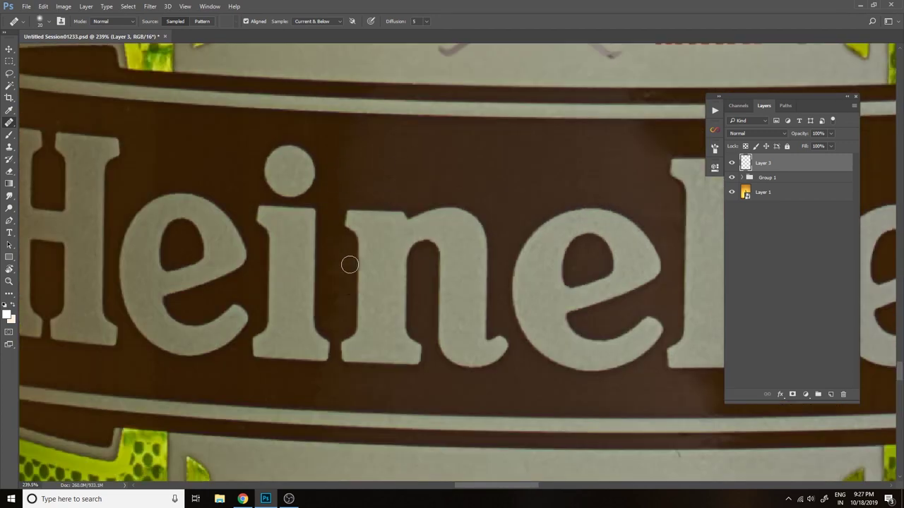
- Compare against Layer 1, return to retouch Layer 3, and save the document
{"action": "left_click", "coordinate": [763, 192]}
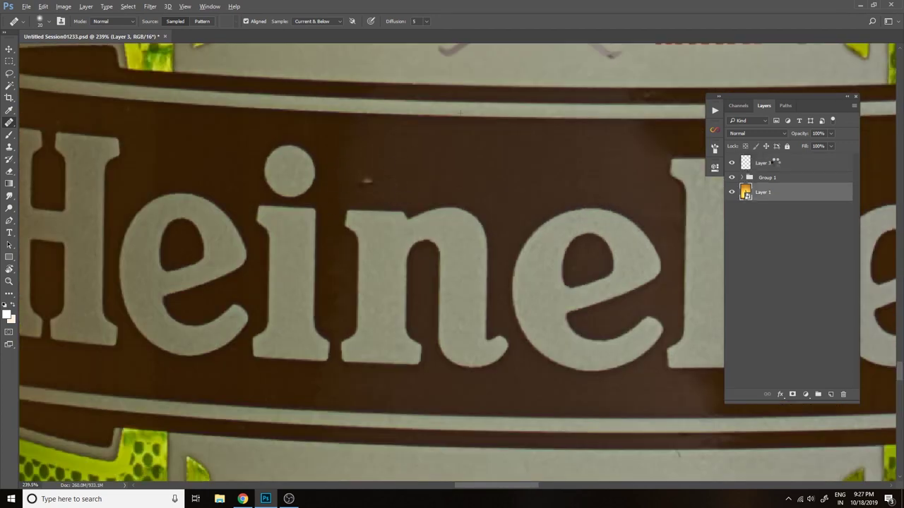
{"action": "left_click", "coordinate": [768, 162]}
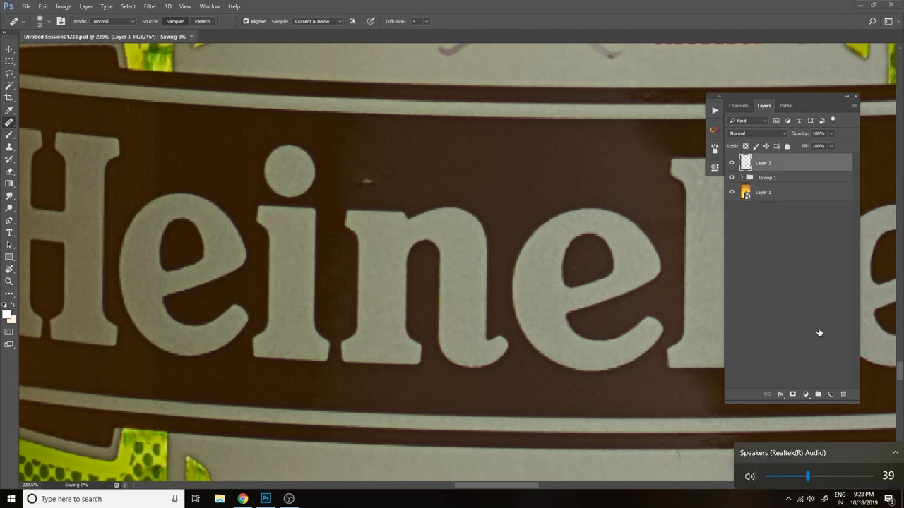
{"action": "key", "text": "ctrl+s"}
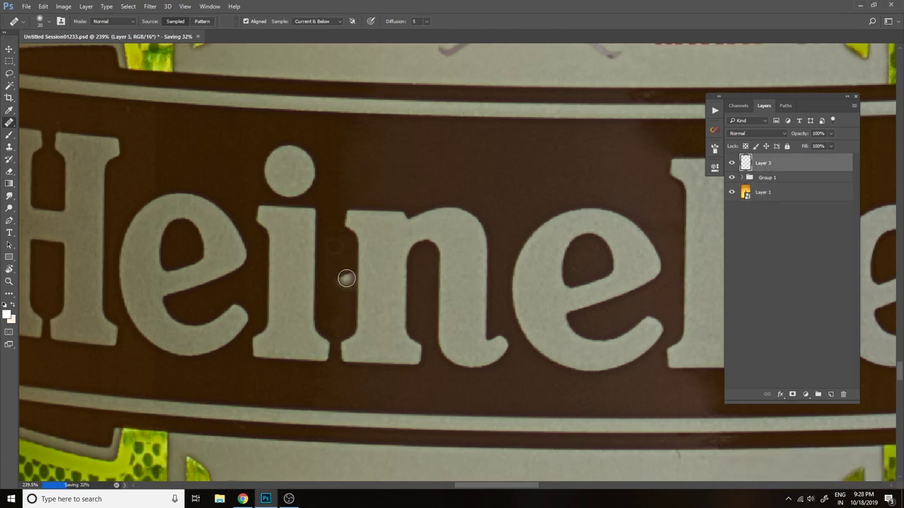
{"action": "scroll", "coordinate": [335, 245], "scroll_direction": "down", "scroll_amount": 2}
{"action": "scroll", "coordinate": [343, 269], "scroll_direction": "up", "scroll_amount": 3}
{"action": "scroll", "coordinate": [307, 170], "scroll_direction": "down", "scroll_amount": 6}
{"action": "scroll", "coordinate": [306, 169], "scroll_direction": "right", "scroll_amount": 6}
{"action": "scroll", "coordinate": [425, 177], "scroll_direction": "right", "scroll_amount": 5}
{"action": "scroll", "coordinate": [461, 377], "scroll_direction": "down", "scroll_amount": 3}
{"action": "scroll", "coordinate": [461, 376], "scroll_direction": "left", "scroll_amount": 5}
{"action": "scroll", "coordinate": [546, 274], "scroll_direction": "right", "scroll_amount": 4}
{"action": "scroll", "coordinate": [546, 274], "scroll_direction": "up", "scroll_amount": 1}
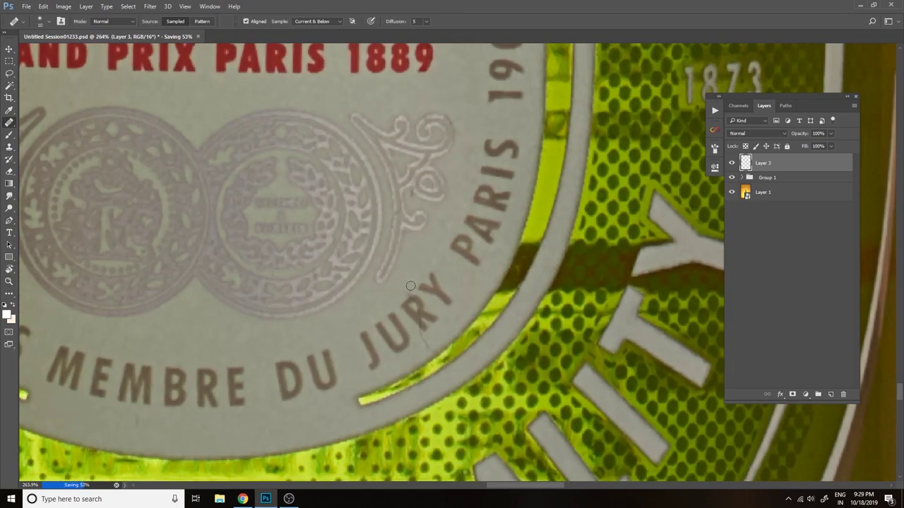
{"action": "scroll", "coordinate": [404, 293], "scroll_direction": "up", "scroll_amount": 2}
{"action": "scroll", "coordinate": [414, 299], "scroll_direction": "up", "scroll_amount": 1}
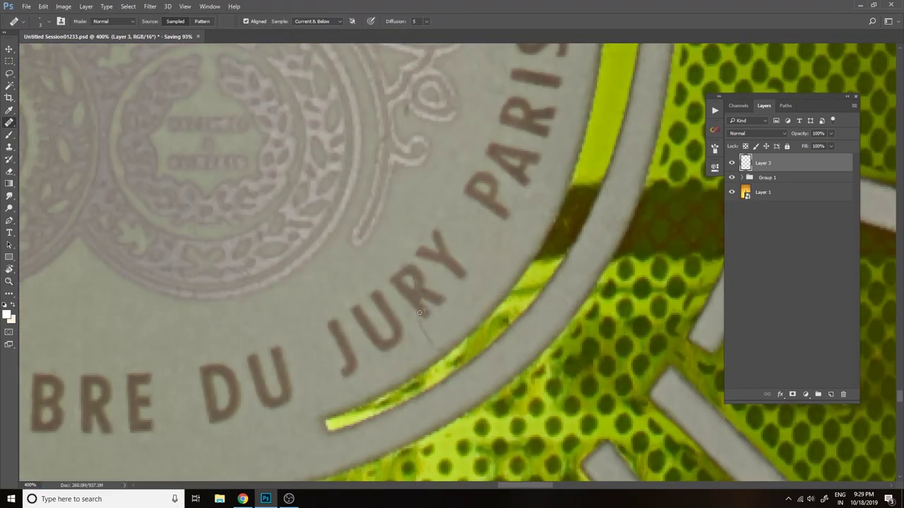
{"action": "scroll", "coordinate": [409, 274], "scroll_direction": "down", "scroll_amount": 5}
{"action": "scroll", "coordinate": [409, 274], "scroll_direction": "up", "scroll_amount": 2}
{"action": "scroll", "coordinate": [423, 233], "scroll_direction": "up", "scroll_amount": 2}
{"action": "scroll", "coordinate": [455, 259], "scroll_direction": "up", "scroll_amount": 4}
- Heal blemishes on the bottle's neck and label medallions with the Healing Brush
{"action": "key", "text": "j"}
{"action": "scroll", "coordinate": [438, 283], "scroll_direction": "down", "scroll_amount": 3}
{"action": "scroll", "coordinate": [424, 283], "scroll_direction": "down", "scroll_amount": 3}
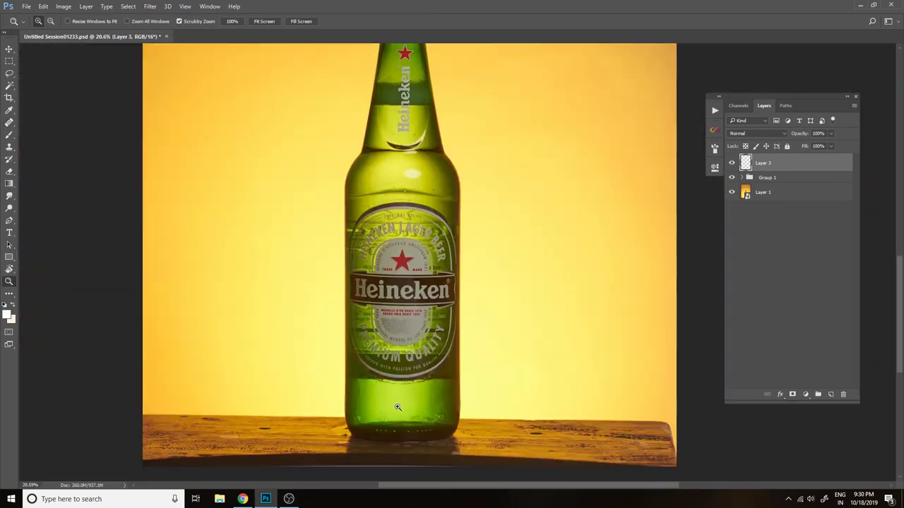
{"action": "scroll", "coordinate": [439, 185], "scroll_direction": "up", "scroll_amount": 3}
{"action": "scroll", "coordinate": [391, 308], "scroll_direction": "up", "scroll_amount": 1}
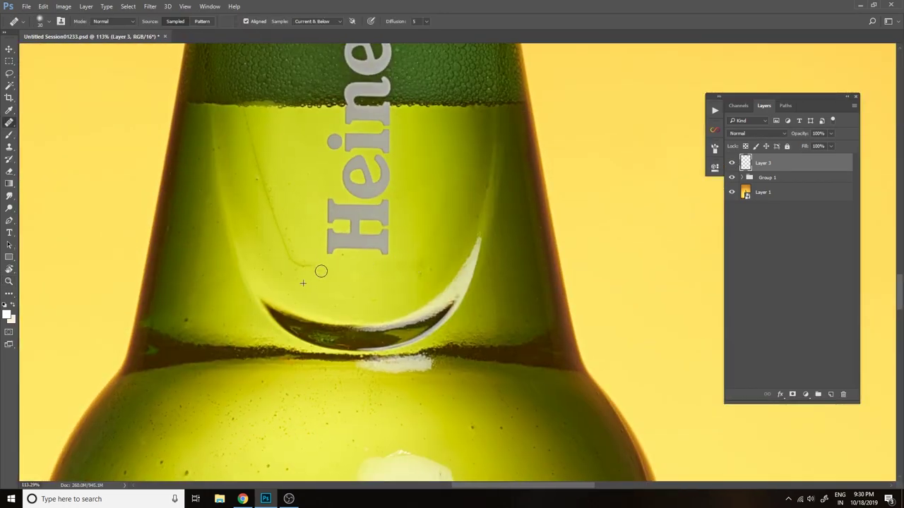
{"action": "scroll", "coordinate": [340, 153], "scroll_direction": "down", "scroll_amount": 1}
{"action": "scroll", "coordinate": [256, 364], "scroll_direction": "down", "scroll_amount": 2}
{"action": "scroll", "coordinate": [283, 191], "scroll_direction": "up", "scroll_amount": 3}
{"action": "scroll", "coordinate": [417, 218], "scroll_direction": "down", "scroll_amount": 2}
- Lasso the bright shoulder highlight and set the Clone Stamp to Darken mode
{"action": "key", "text": "l"}
{"action": "mouse_move", "coordinate": [341, 161]}
{"action": "left_mouse_down"}
{"action": "mouse_move", "coordinate": [445, 217]}
{"action": "mouse_move", "coordinate": [424, 209]}
{"action": "left_mouse_up"}
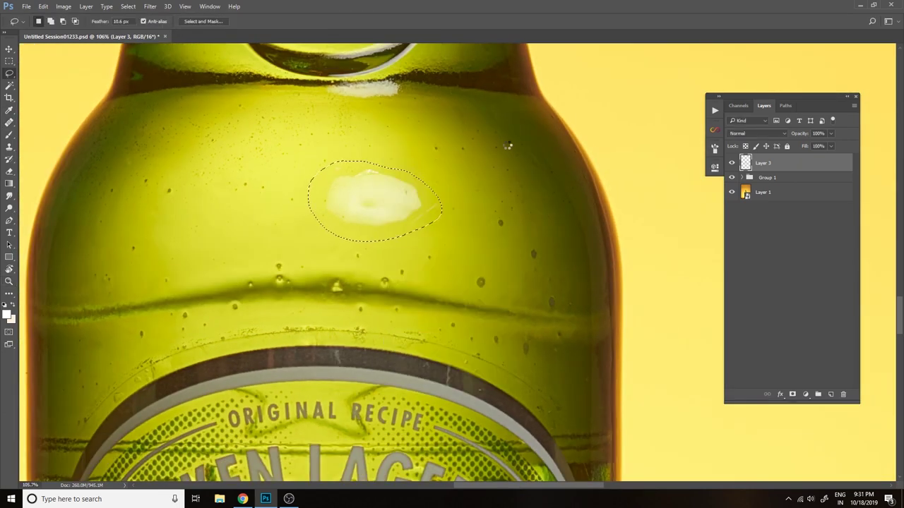
{"action": "key", "text": "ctrl+d"}
{"action": "key", "text": "s"}
{"action": "left_click", "coordinate": [130, 21]}
{"action": "left_click", "coordinate": [116, 55]}
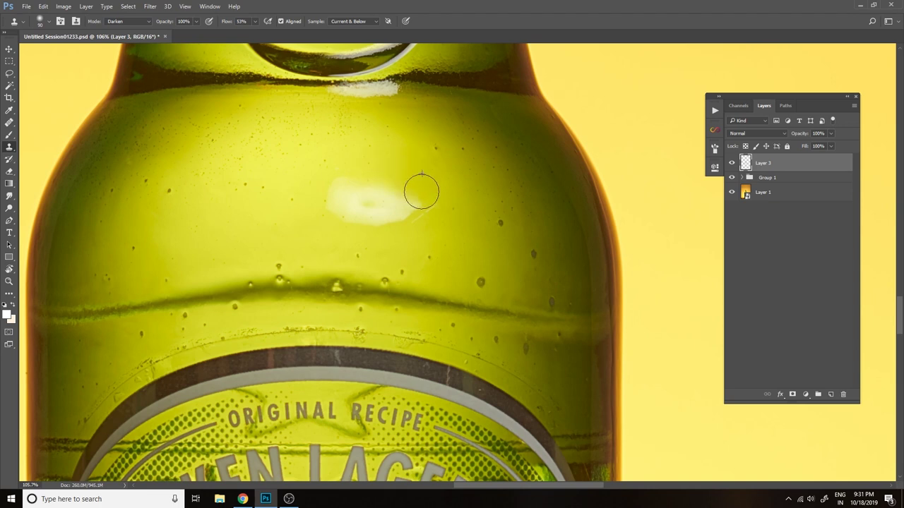
{"action": "scroll", "coordinate": [326, 205], "scroll_direction": "down", "scroll_amount": 1}
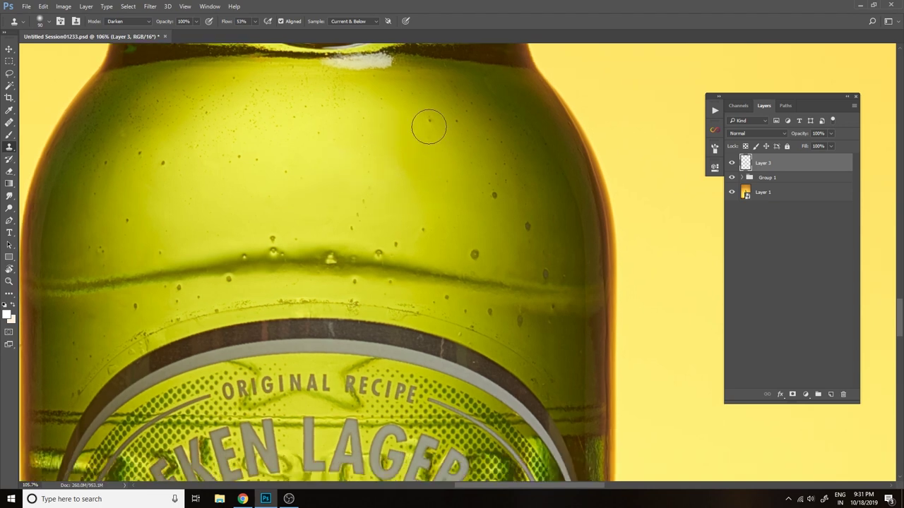
{"action": "scroll", "coordinate": [429, 126], "scroll_direction": "down", "scroll_amount": 1}
- Clone out the shoulder glare in Darken mode, sampling from below the neck ring
{"action": "key", "text": "e"}
{"action": "key", "text": "s"}
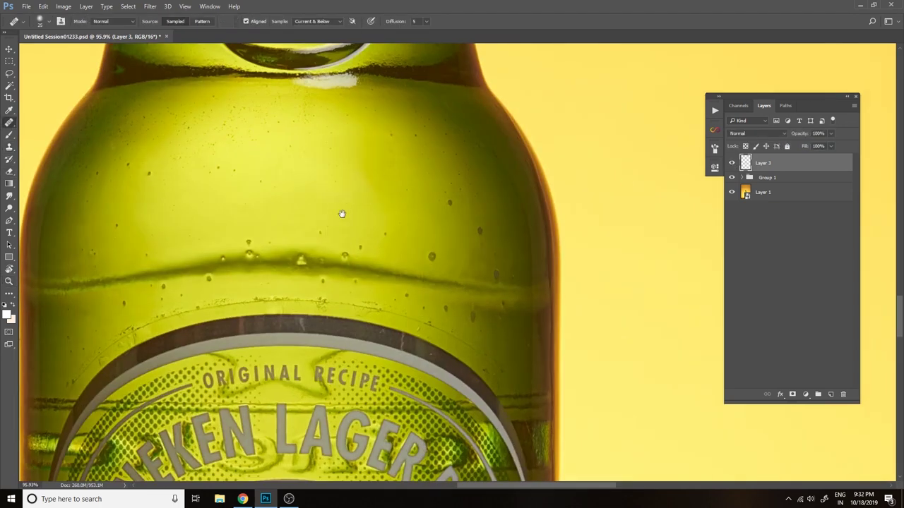
{"action": "scroll", "coordinate": [342, 213], "scroll_direction": "up", "scroll_amount": 3}
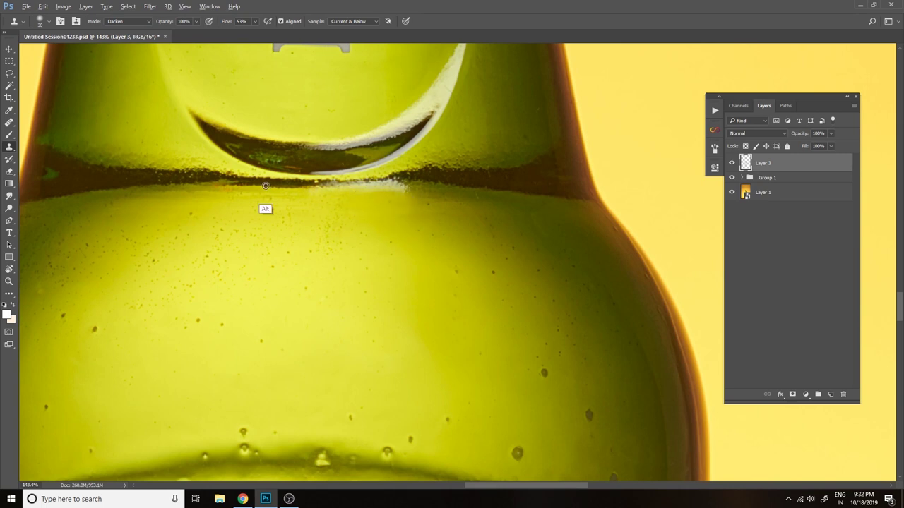
{"action": "left_click", "coordinate": [414, 185], "text": "alt"}
{"action": "key", "text": "j"}
{"action": "scroll", "coordinate": [337, 189], "scroll_direction": "down", "scroll_amount": 5}
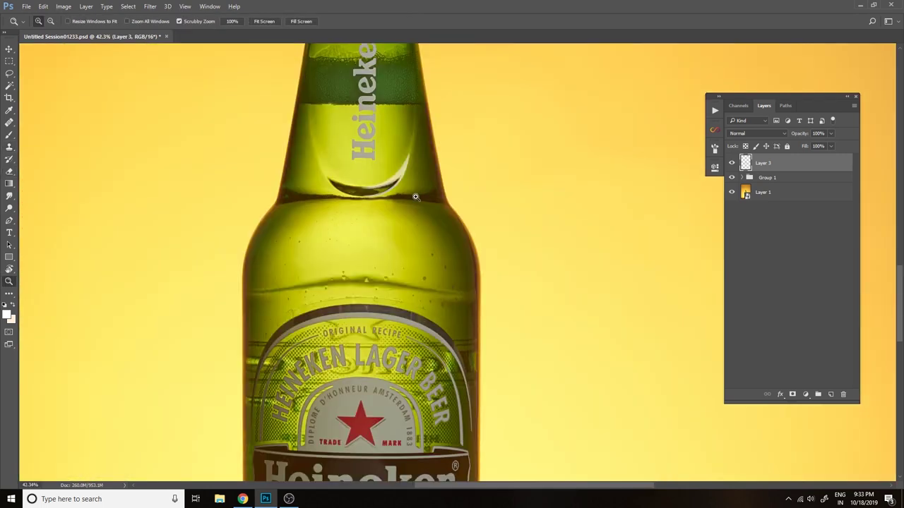
{"action": "scroll", "coordinate": [439, 199], "scroll_direction": "up", "scroll_amount": 4}
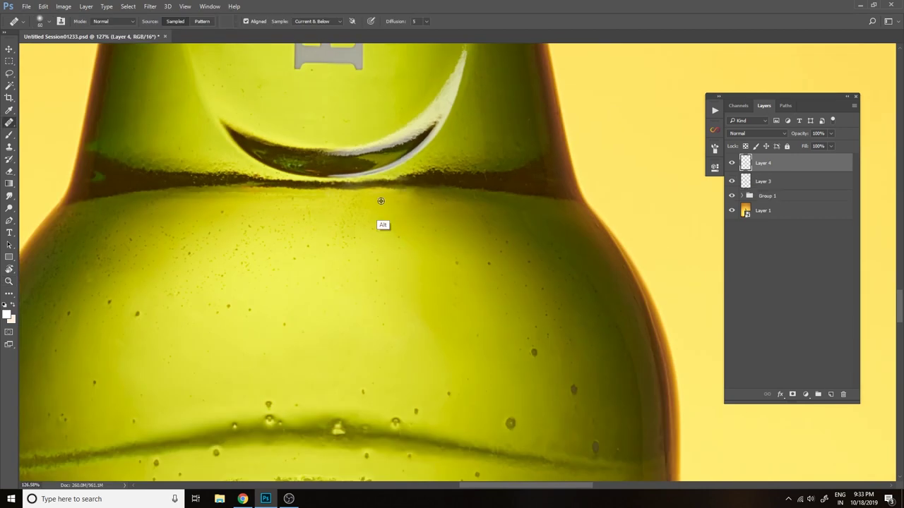
{"action": "left_click_drag", "start_coordinate": [403, 184], "coordinate": [422, 184]}
{"action": "key", "text": "e"}
{"action": "scroll", "coordinate": [423, 212], "scroll_direction": "up", "scroll_amount": 1}
{"action": "scroll", "coordinate": [395, 226], "scroll_direction": "up", "scroll_amount": 1}
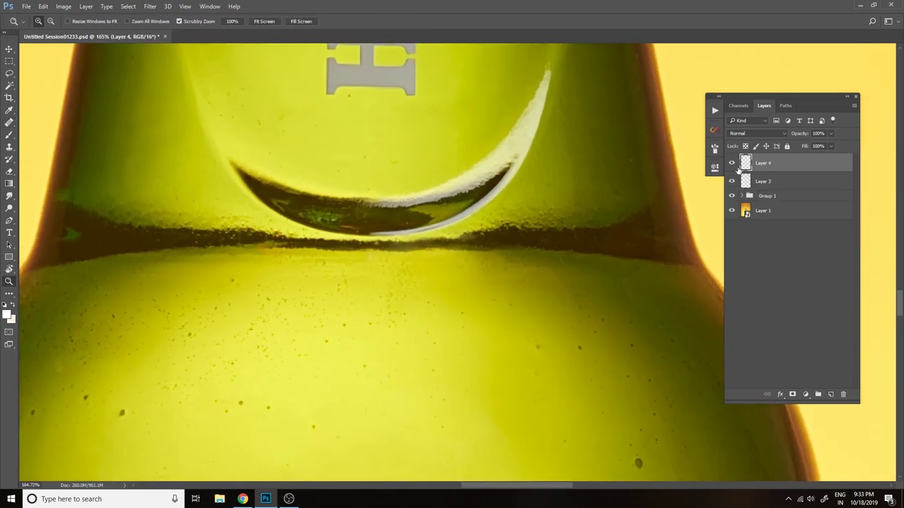
{"action": "scroll", "coordinate": [358, 223], "scroll_direction": "up", "scroll_amount": 1}
{"action": "key", "text": "j"}
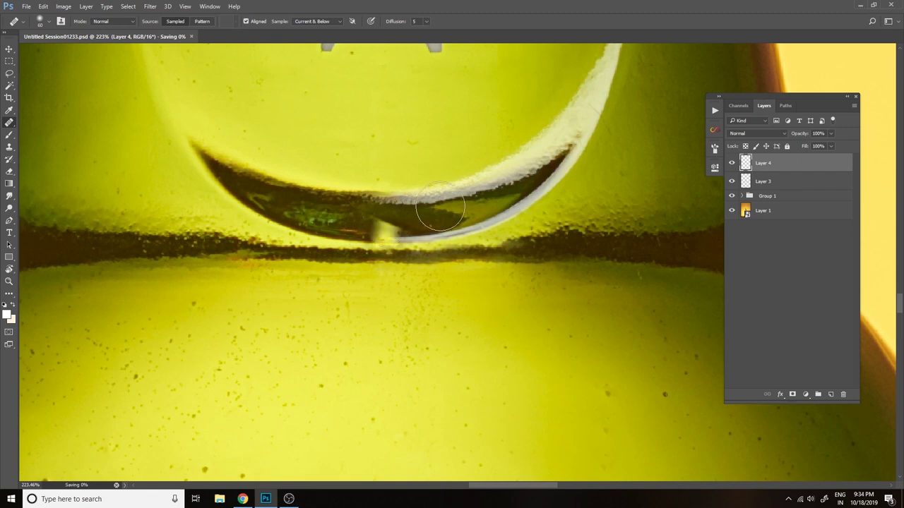
{"action": "key", "text": "ctrl+s"}
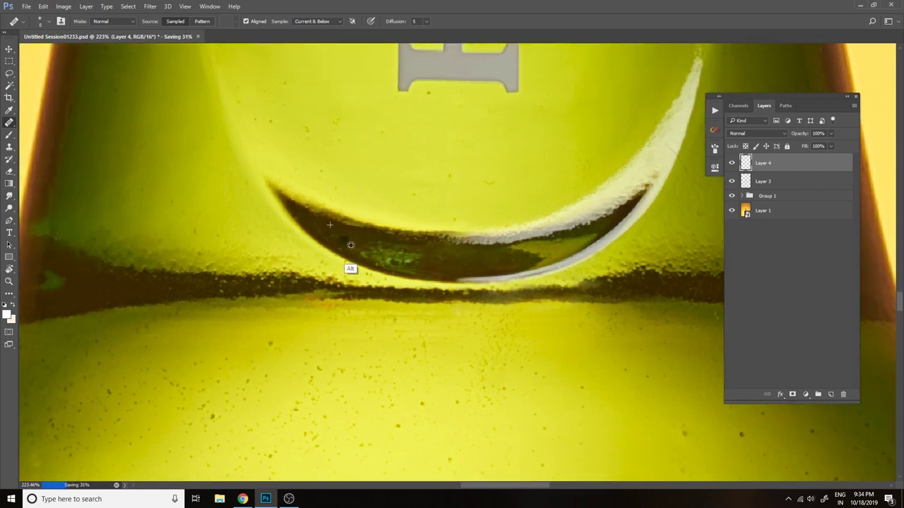
{"action": "scroll", "coordinate": [346, 237], "scroll_direction": "up", "scroll_amount": 1}
{"action": "scroll", "coordinate": [367, 240], "scroll_direction": "up", "scroll_amount": 1}
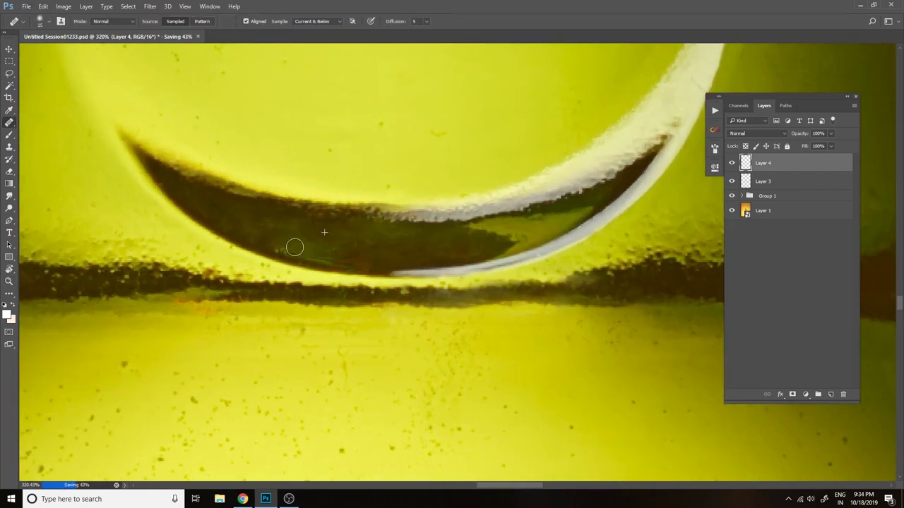
{"action": "scroll", "coordinate": [346, 245], "scroll_direction": "down", "scroll_amount": 1}
{"action": "scroll", "coordinate": [385, 228], "scroll_direction": "down", "scroll_amount": 1}
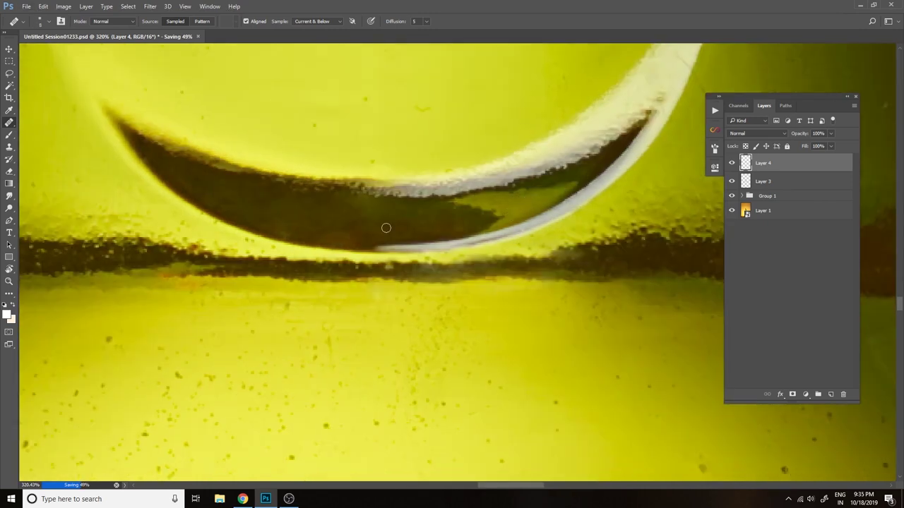
{"action": "key", "text": "z"}
{"action": "scroll", "coordinate": [424, 248], "scroll_direction": "down", "scroll_amount": 1}
{"action": "key", "text": "j"}
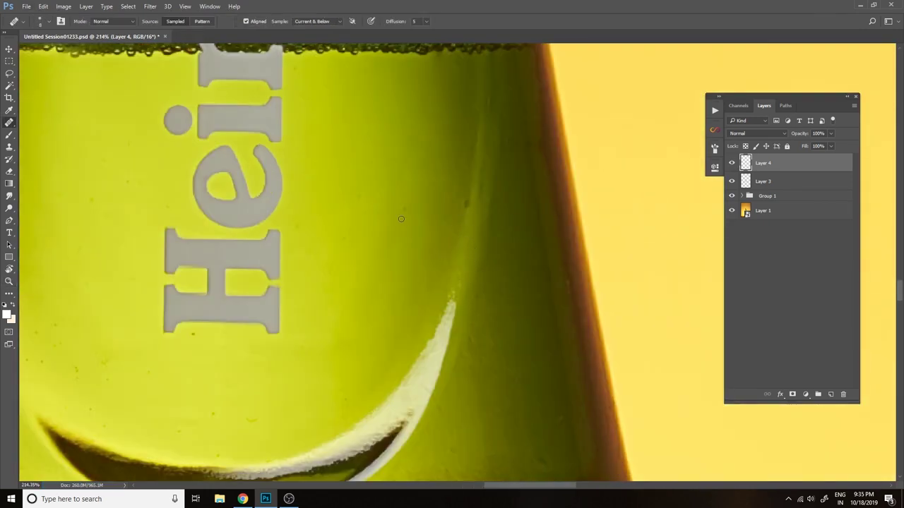
{"action": "scroll", "coordinate": [403, 222], "scroll_direction": "down", "scroll_amount": 2}
{"action": "scroll", "coordinate": [275, 218], "scroll_direction": "up", "scroll_amount": 1}
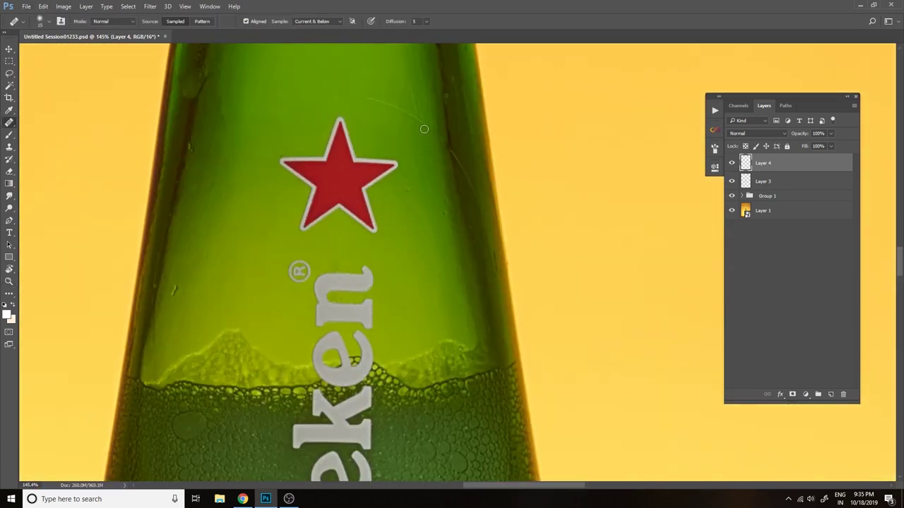
{"action": "scroll", "coordinate": [393, 174], "scroll_direction": "right", "scroll_amount": 2}
{"action": "scroll", "coordinate": [393, 174], "scroll_direction": "left", "scroll_amount": 2}
{"action": "scroll", "coordinate": [286, 189], "scroll_direction": "down", "scroll_amount": 1}
{"action": "scroll", "coordinate": [286, 189], "scroll_direction": "down", "scroll_amount": 1}
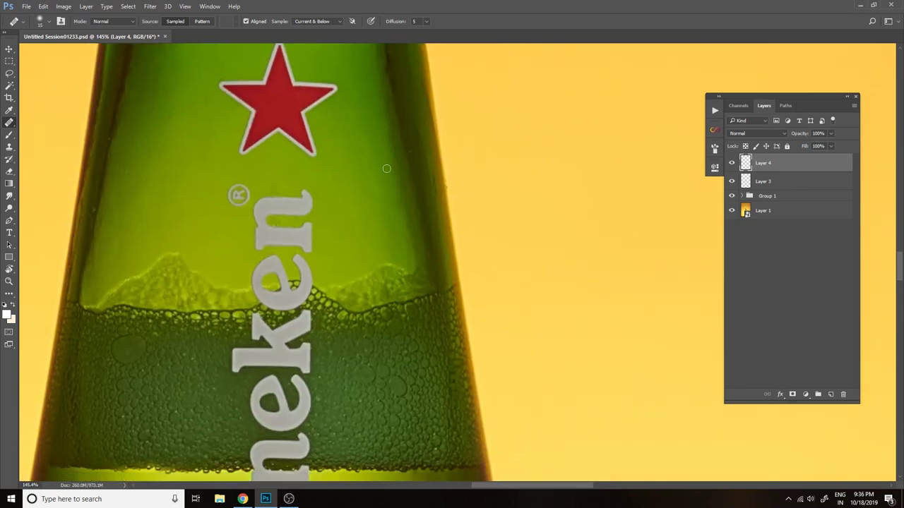
{"action": "scroll", "coordinate": [313, 273], "scroll_direction": "left", "scroll_amount": 2}
{"action": "key", "text": "z"}
{"action": "scroll", "coordinate": [372, 302], "scroll_direction": "down", "scroll_amount": 2}
{"action": "scroll", "coordinate": [372, 302], "scroll_direction": "up", "scroll_amount": 2}
{"action": "scroll", "coordinate": [423, 278], "scroll_direction": "up", "scroll_amount": 1}
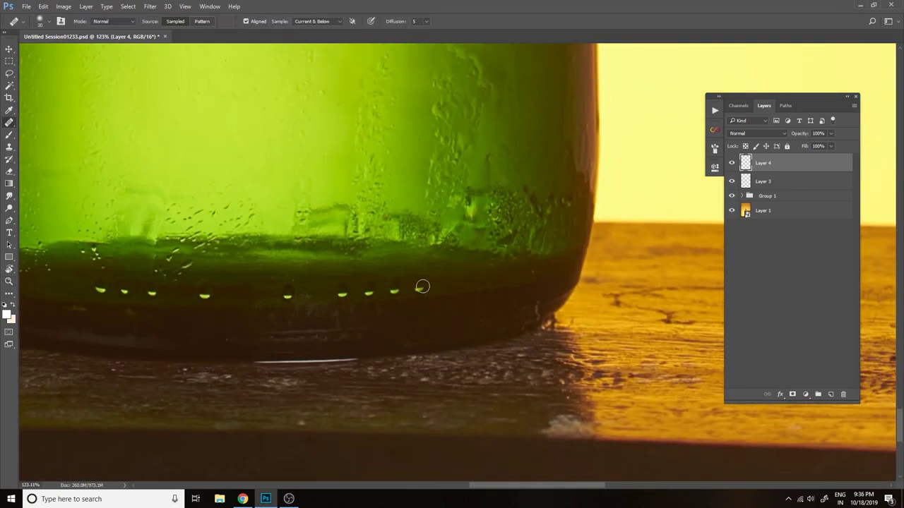
{"action": "scroll", "coordinate": [297, 282], "scroll_direction": "up", "scroll_amount": 1}
{"action": "scroll", "coordinate": [521, 379], "scroll_direction": "down", "scroll_amount": 3}
{"action": "scroll", "coordinate": [374, 235], "scroll_direction": "down", "scroll_amount": 2}
{"action": "scroll", "coordinate": [374, 235], "scroll_direction": "down", "scroll_amount": 2}
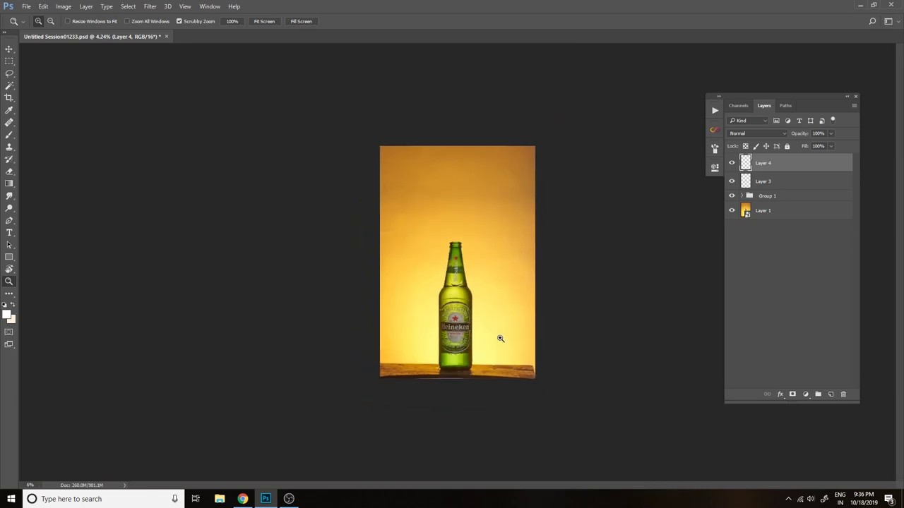
{"action": "scroll", "coordinate": [403, 380], "scroll_direction": "up", "scroll_amount": 5}
{"action": "key", "text": "j"}
{"action": "scroll", "coordinate": [377, 363], "scroll_direction": "up", "scroll_amount": 1}
- Heal the glare on the wooden tabletop beside the bottle base on Layer 4
{"action": "scroll", "coordinate": [277, 376], "scroll_direction": "up", "scroll_amount": 1}
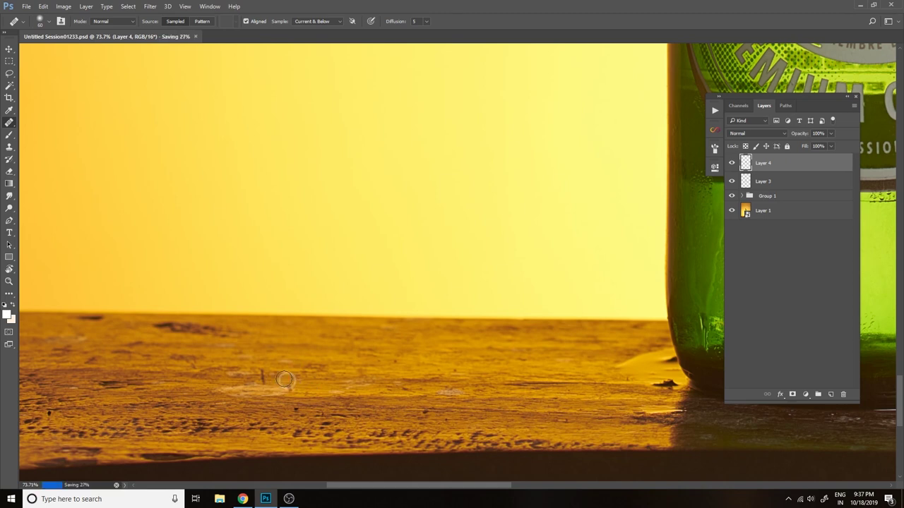
{"action": "scroll", "coordinate": [311, 374], "scroll_direction": "left", "scroll_amount": 2}
{"action": "scroll", "coordinate": [304, 382], "scroll_direction": "left", "scroll_amount": 3}
{"action": "scroll", "coordinate": [304, 381], "scroll_direction": "up", "scroll_amount": 1}
{"action": "scroll", "coordinate": [271, 344], "scroll_direction": "left", "scroll_amount": 2}
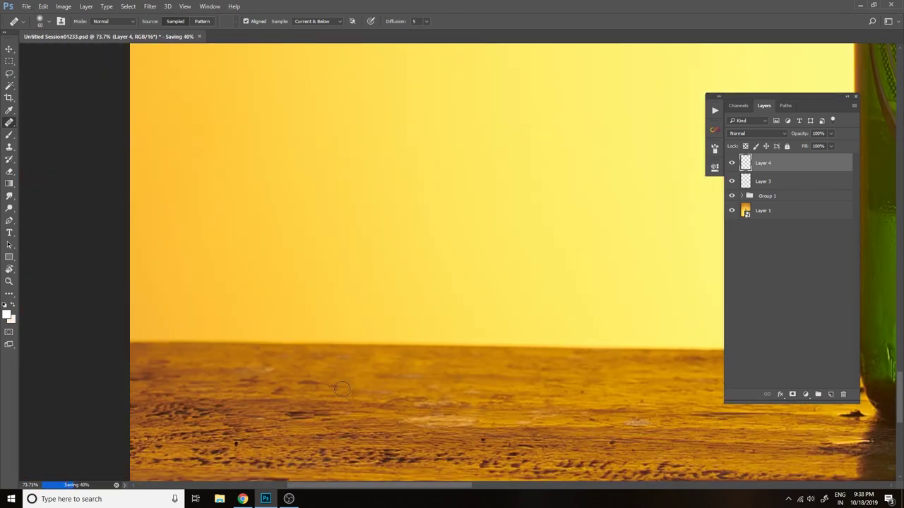
{"action": "scroll", "coordinate": [314, 380], "scroll_direction": "down", "scroll_amount": 2}
{"action": "scroll", "coordinate": [314, 380], "scroll_direction": "right", "scroll_amount": 3}
{"action": "scroll", "coordinate": [321, 332], "scroll_direction": "right", "scroll_amount": 1}
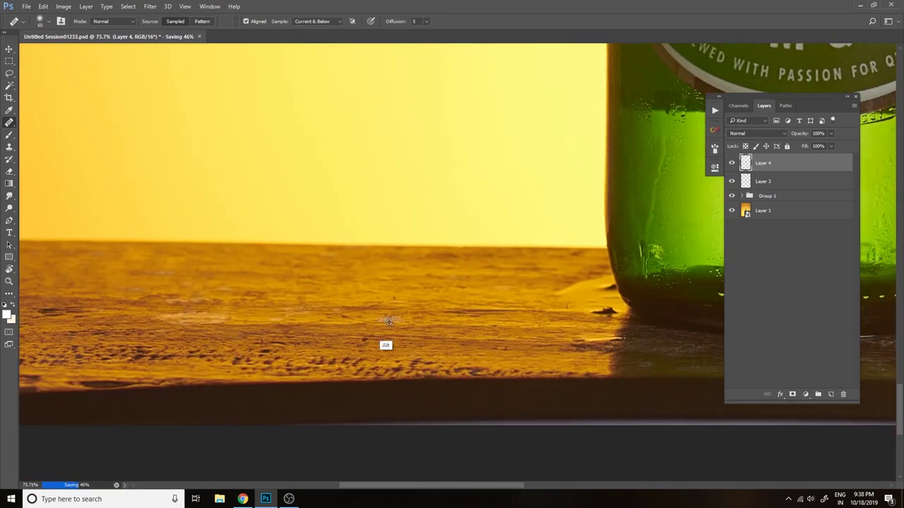
{"action": "scroll", "coordinate": [330, 283], "scroll_direction": "right", "scroll_amount": 3}
{"action": "left_click_drag", "start_coordinate": [385, 283], "coordinate": [452, 311]}
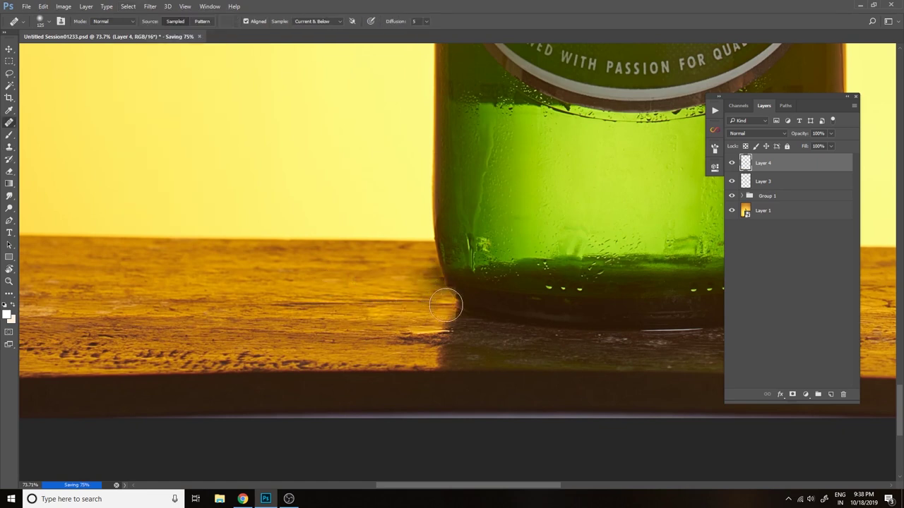
{"action": "key", "text": "e"}
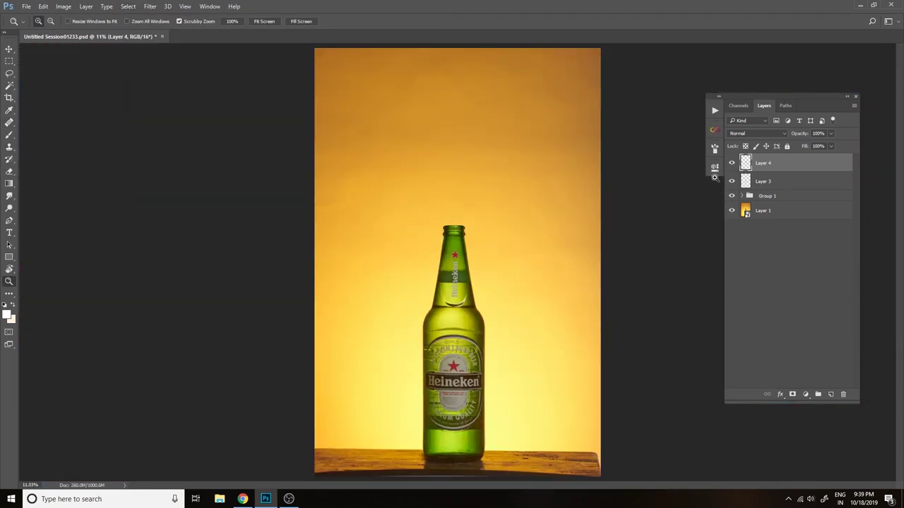
- Commit the crop, zoom in, and place a horizontal guide along the table edge
{"action": "key", "text": "Return"}
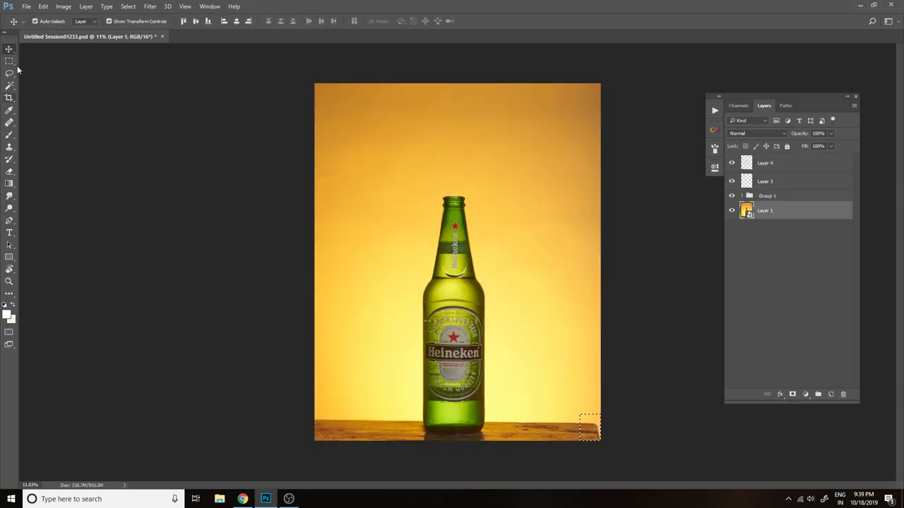
{"action": "left_click", "coordinate": [108, 21]}
{"action": "key", "text": "z"}
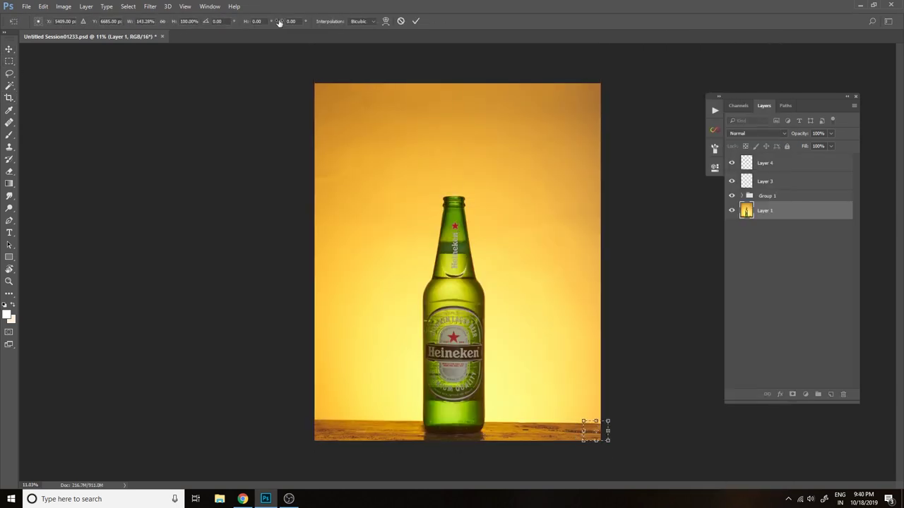
{"action": "left_click_drag", "start_coordinate": [575, 439], "coordinate": [477, 46]}
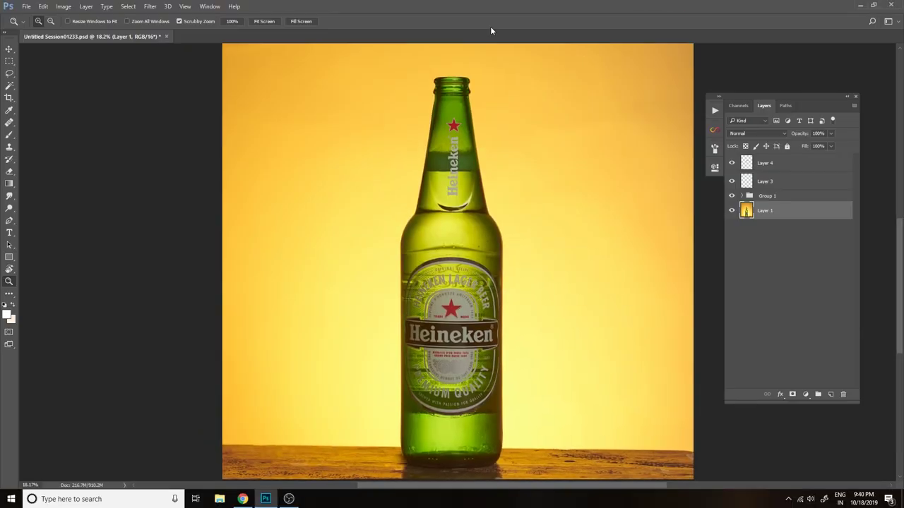
{"action": "key", "text": "ctrl+f"}
{"action": "type", "text": "r"}
{"action": "key", "text": "ctrl+r"}
{"action": "left_click_drag", "start_coordinate": [512, 46], "coordinate": [298, 314]}
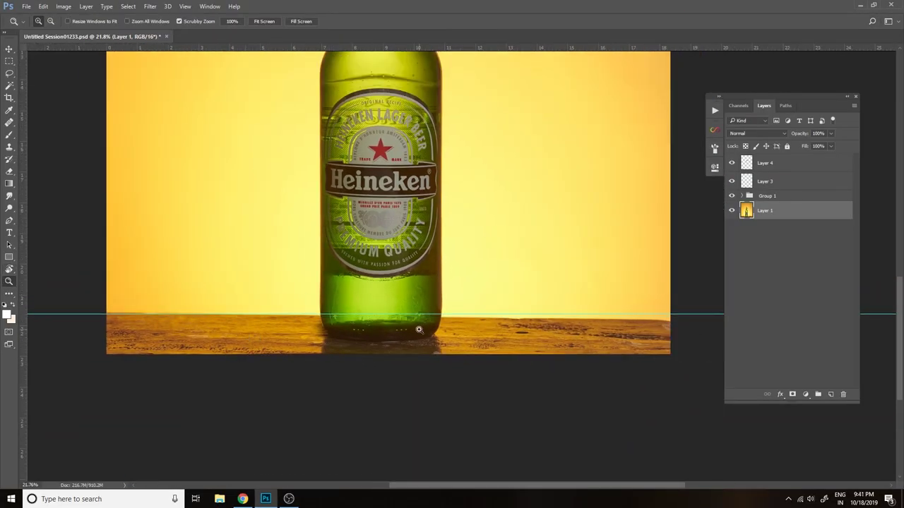
- Rotate the selected layers with Free Transform until the table sits level with the guide
{"action": "left_click", "coordinate": [767, 196]}
{"action": "key", "text": "ctrl+t"}
{"action": "left_click_drag", "start_coordinate": [682, 387], "coordinate": [675, 373]}
{"action": "left_click", "coordinate": [417, 21]}
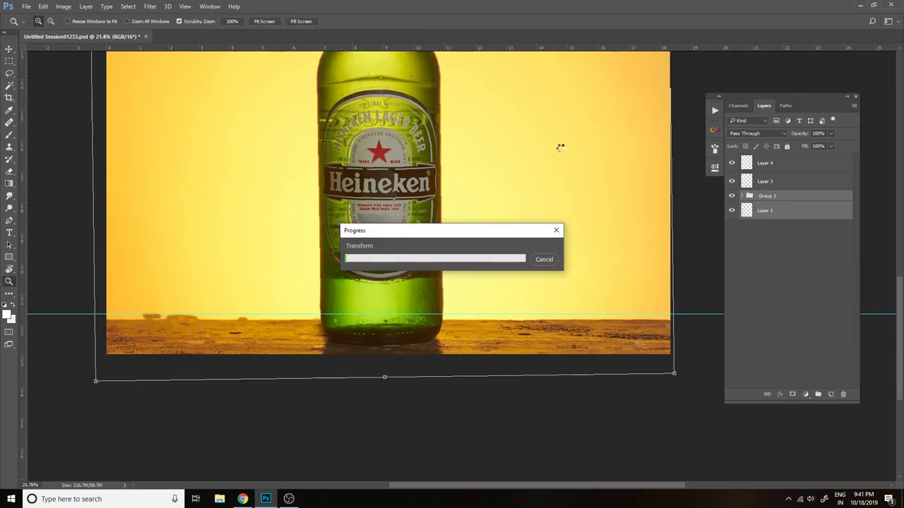
{"action": "key", "text": "ctrl+t"}
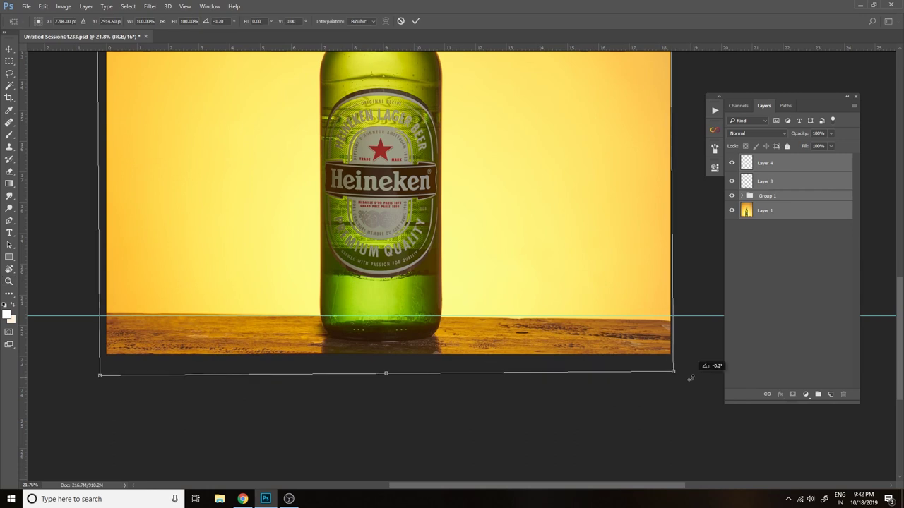
{"action": "left_click_drag", "start_coordinate": [696, 367], "coordinate": [684, 379]}
{"action": "left_click", "coordinate": [415, 22]}
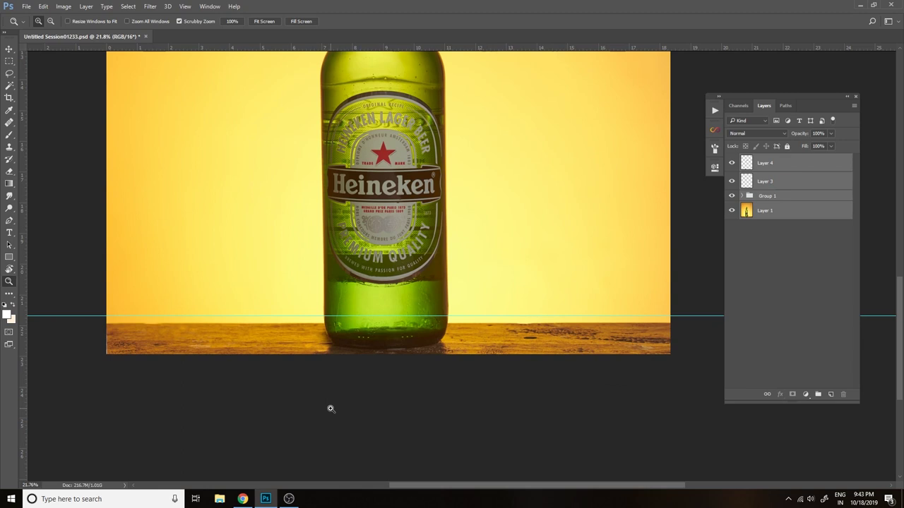
{"action": "scroll", "coordinate": [490, 296], "scroll_direction": "down", "scroll_amount": 3}
{"action": "scroll", "coordinate": [471, 290], "scroll_direction": "up", "scroll_amount": 4}
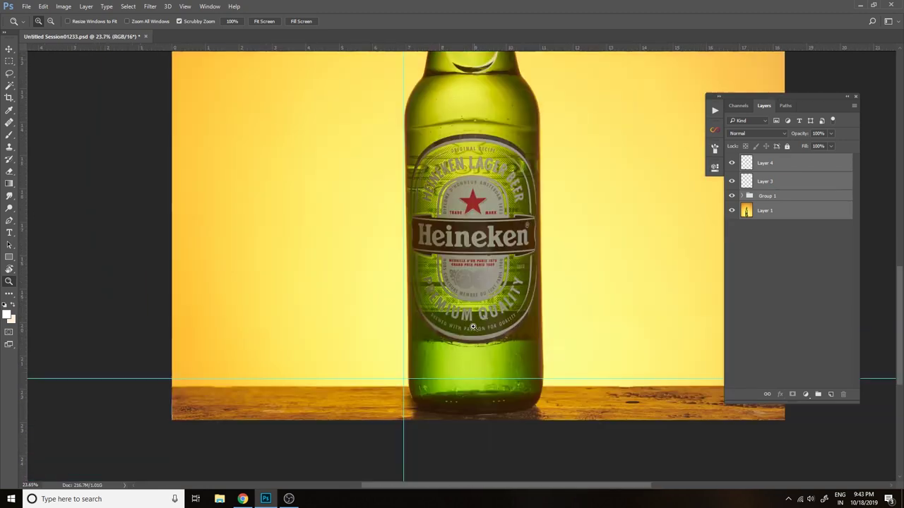
{"action": "scroll", "coordinate": [472, 291], "scroll_direction": "down", "scroll_amount": 2}
{"action": "scroll", "coordinate": [520, 287], "scroll_direction": "down", "scroll_amount": 3}
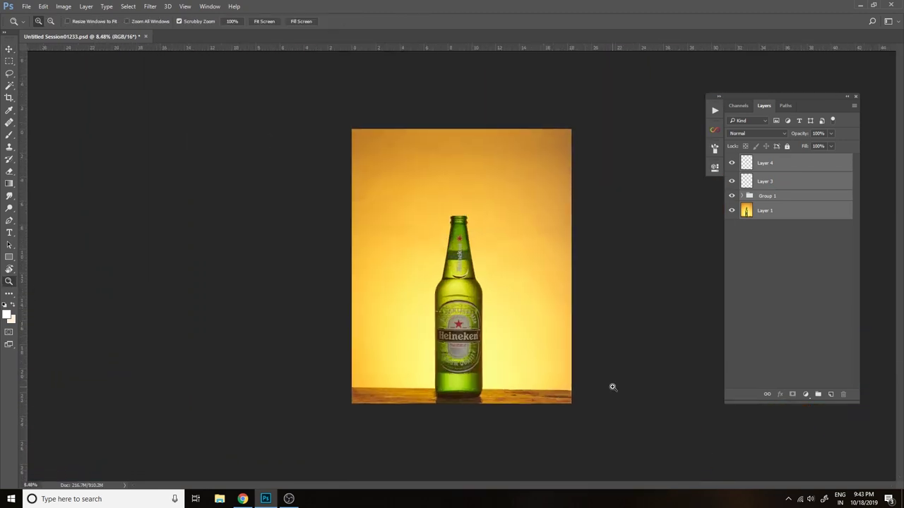
{"action": "scroll", "coordinate": [544, 309], "scroll_direction": "up", "scroll_amount": 5}
{"action": "scroll", "coordinate": [544, 310], "scroll_direction": "down", "scroll_amount": 2}
{"action": "scroll", "coordinate": [377, 363], "scroll_direction": "down", "scroll_amount": 1}
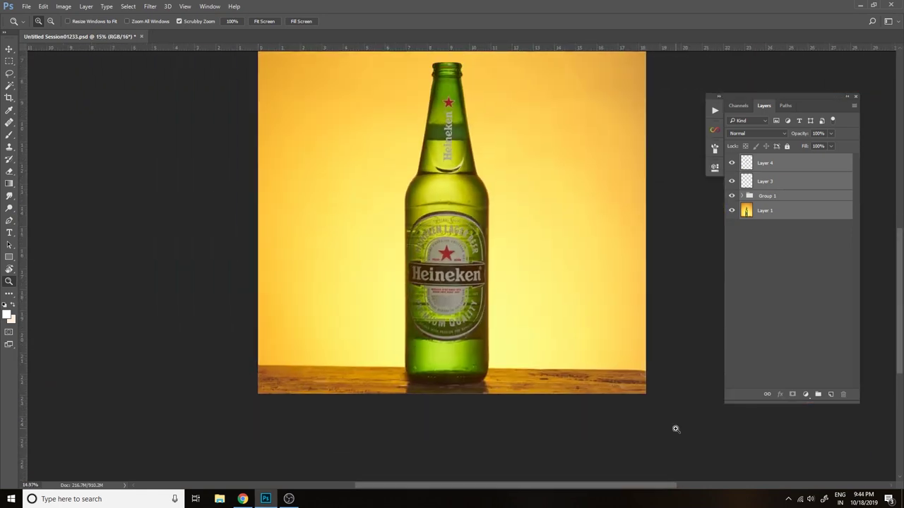
{"action": "scroll", "coordinate": [565, 339], "scroll_direction": "up", "scroll_amount": 5}
{"action": "scroll", "coordinate": [507, 293], "scroll_direction": "down", "scroll_amount": 2}
{"action": "scroll", "coordinate": [459, 304], "scroll_direction": "down", "scroll_amount": 2}
{"action": "scroll", "coordinate": [416, 307], "scroll_direction": "up", "scroll_amount": 6}
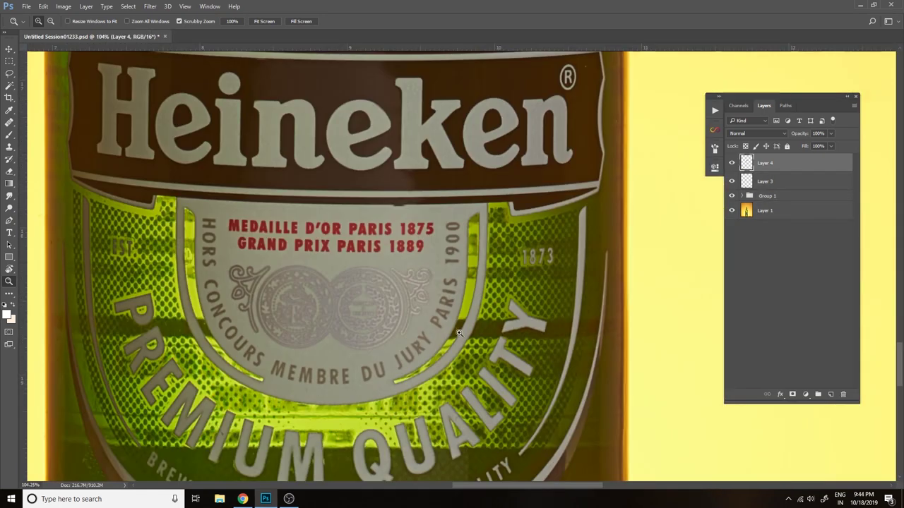
{"action": "scroll", "coordinate": [476, 177], "scroll_direction": "down", "scroll_amount": 1}
{"action": "scroll", "coordinate": [476, 177], "scroll_direction": "up", "scroll_amount": 5}
{"action": "scroll", "coordinate": [476, 178], "scroll_direction": "up", "scroll_amount": 4}
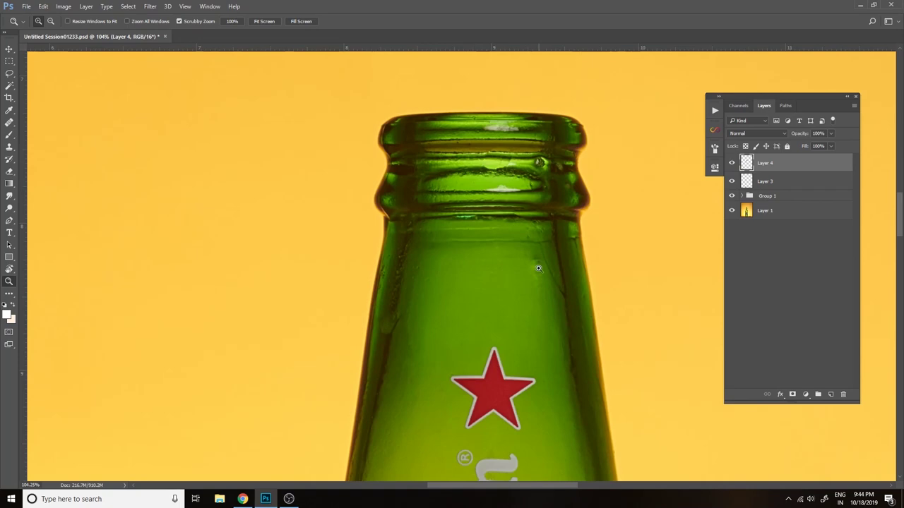
{"action": "scroll", "coordinate": [505, 321], "scroll_direction": "down", "scroll_amount": 4}
{"action": "scroll", "coordinate": [504, 321], "scroll_direction": "down", "scroll_amount": 3}
{"action": "scroll", "coordinate": [502, 344], "scroll_direction": "up", "scroll_amount": 3}
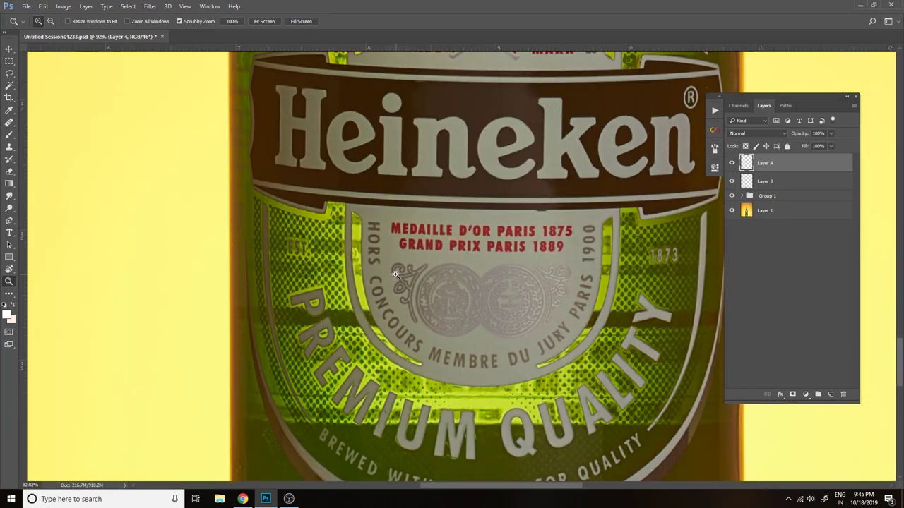
{"action": "scroll", "coordinate": [414, 271], "scroll_direction": "up", "scroll_amount": 4}
{"action": "key", "text": "alt+bracketleft"}
{"action": "scroll", "coordinate": [525, 274], "scroll_direction": "down", "scroll_amount": 5}
{"action": "scroll", "coordinate": [295, 239], "scroll_direction": "up", "scroll_amount": 3}
{"action": "scroll", "coordinate": [520, 247], "scroll_direction": "up", "scroll_amount": 2}
{"action": "scroll", "coordinate": [521, 246], "scroll_direction": "down", "scroll_amount": 3}
{"action": "scroll", "coordinate": [526, 247], "scroll_direction": "up", "scroll_amount": 3}
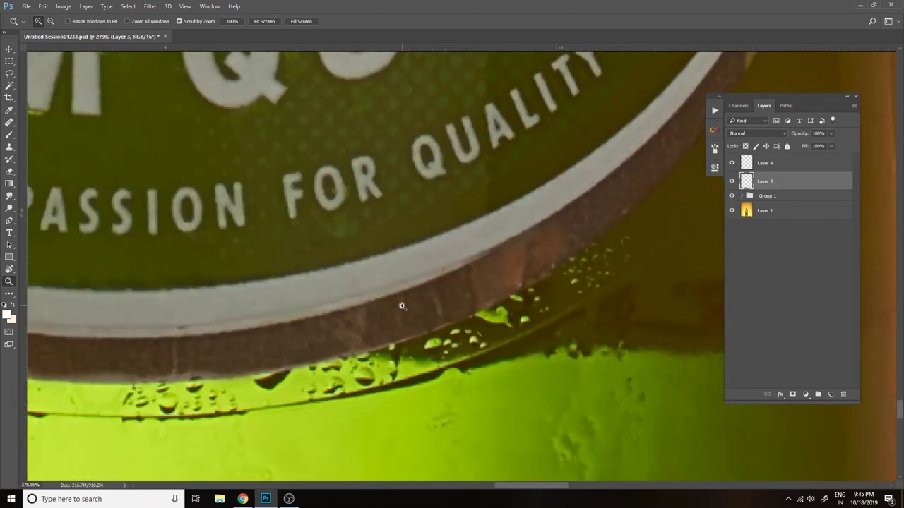
{"action": "scroll", "coordinate": [516, 223], "scroll_direction": "down", "scroll_amount": 3}
{"action": "scroll", "coordinate": [516, 222], "scroll_direction": "down", "scroll_amount": 1}
{"action": "scroll", "coordinate": [322, 413], "scroll_direction": "down", "scroll_amount": 3}
{"action": "scroll", "coordinate": [367, 282], "scroll_direction": "up", "scroll_amount": 2}
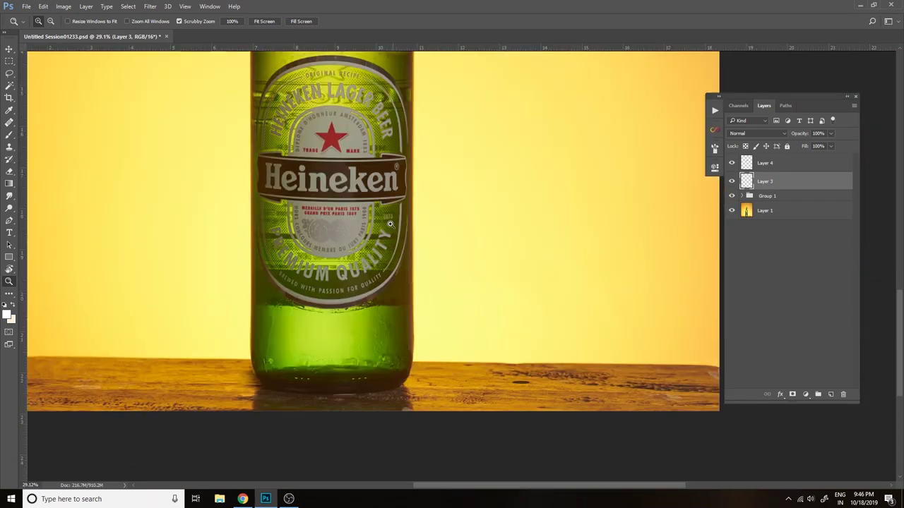
{"action": "scroll", "coordinate": [418, 128], "scroll_direction": "up", "scroll_amount": 2}
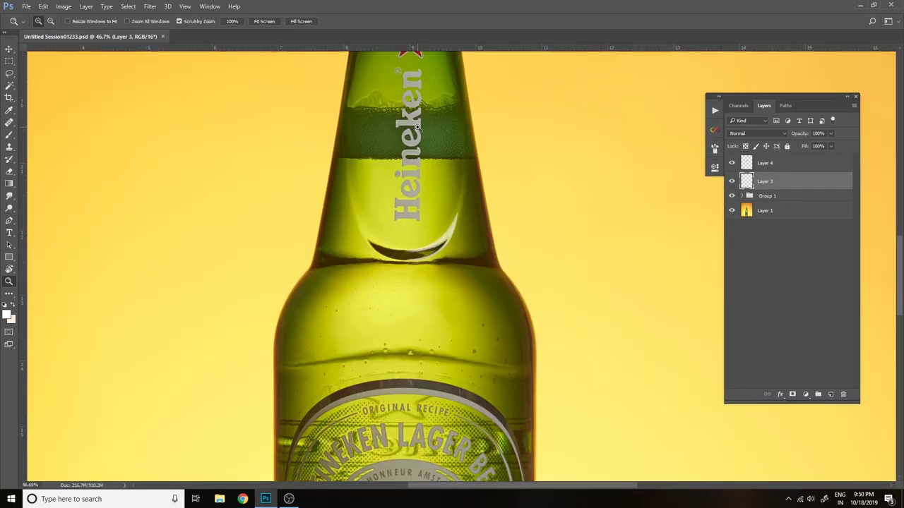
- Heal specks on the bottle lip's left edge on Layer 4 with Healing Brush in Lighten mode
{"action": "scroll", "coordinate": [412, 248], "scroll_direction": "down", "scroll_amount": 2}
{"action": "scroll", "coordinate": [374, 141], "scroll_direction": "up", "scroll_amount": 5}
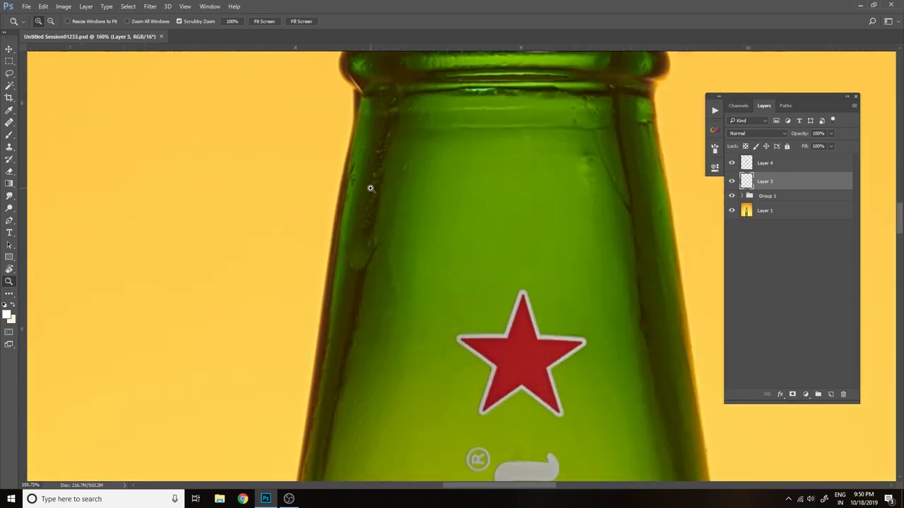
{"action": "key", "text": "j"}
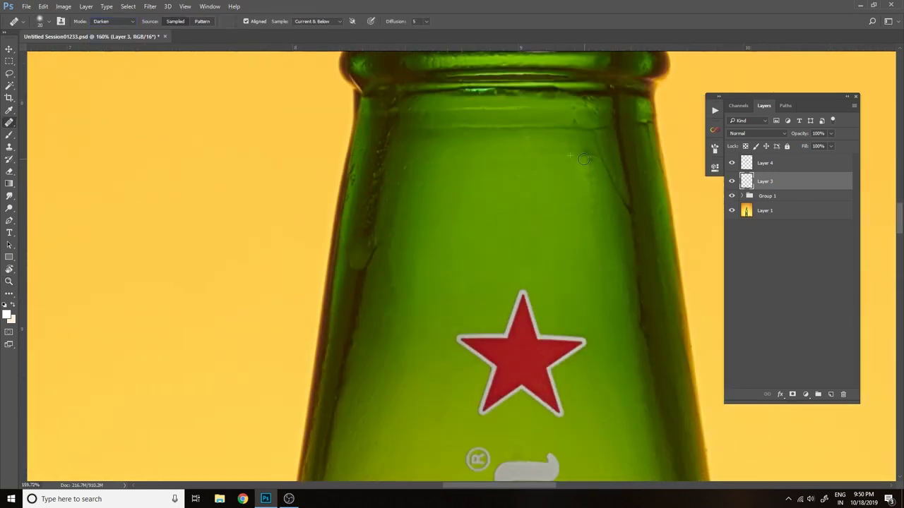
{"action": "key", "text": "alt+bracketright"}
{"action": "left_click_drag", "start_coordinate": [550, 176], "coordinate": [494, 256]}
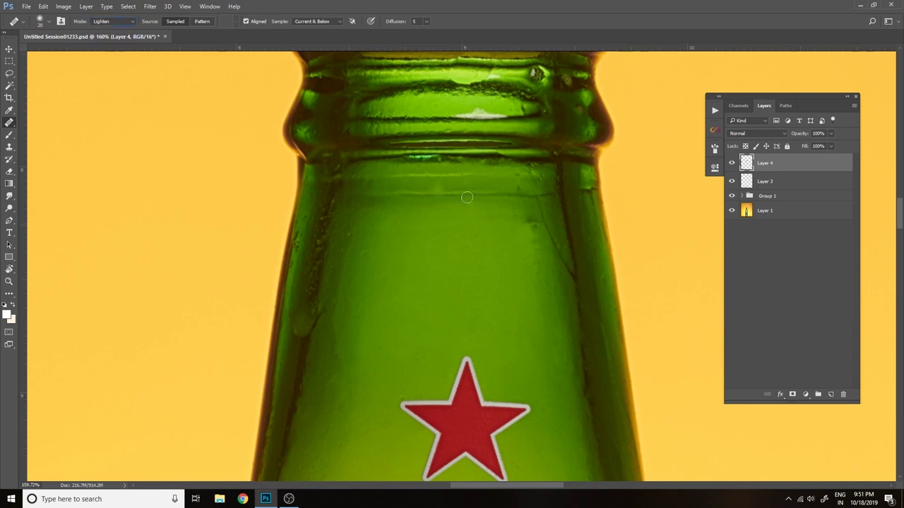
{"action": "left_click", "coordinate": [741, 199]}
{"action": "scroll", "coordinate": [583, 240], "scroll_direction": "down", "scroll_amount": 2}
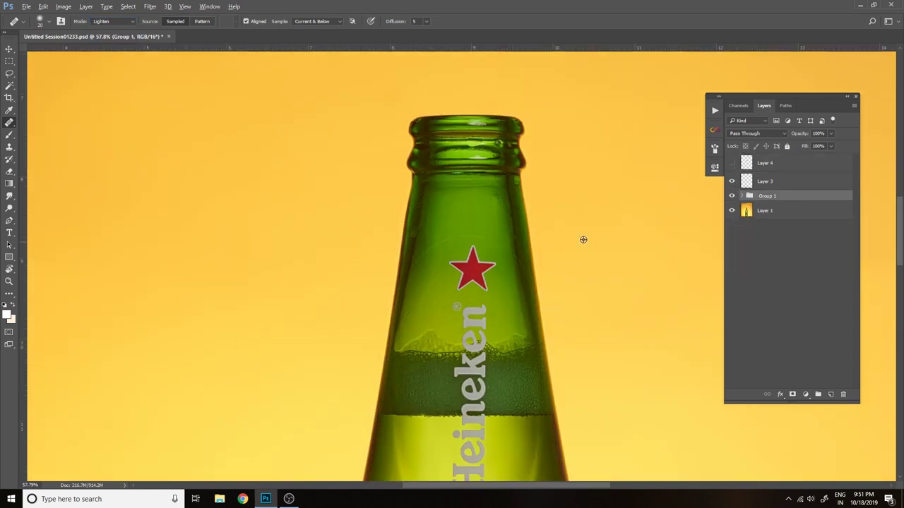
{"action": "scroll", "coordinate": [454, 243], "scroll_direction": "up", "scroll_amount": 4}
{"action": "key", "text": "alt+bracketright"}
{"action": "scroll", "coordinate": [454, 243], "scroll_direction": "down", "scroll_amount": 3}
{"action": "key", "text": "shift+alt+g"}
{"action": "scroll", "coordinate": [494, 212], "scroll_direction": "up", "scroll_amount": 3}
{"action": "scroll", "coordinate": [423, 283], "scroll_direction": "down", "scroll_amount": 8}
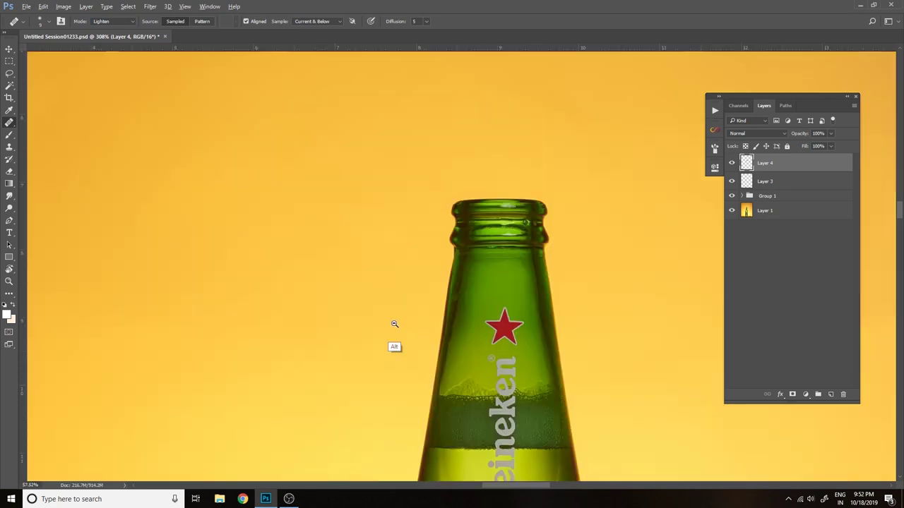
{"action": "scroll", "coordinate": [394, 325], "scroll_direction": "up", "scroll_amount": 5}
- Clone Stamp over the rough patches along the neck's left edge
{"action": "key", "text": "s"}
{"action": "scroll", "coordinate": [450, 223], "scroll_direction": "down", "scroll_amount": 5}
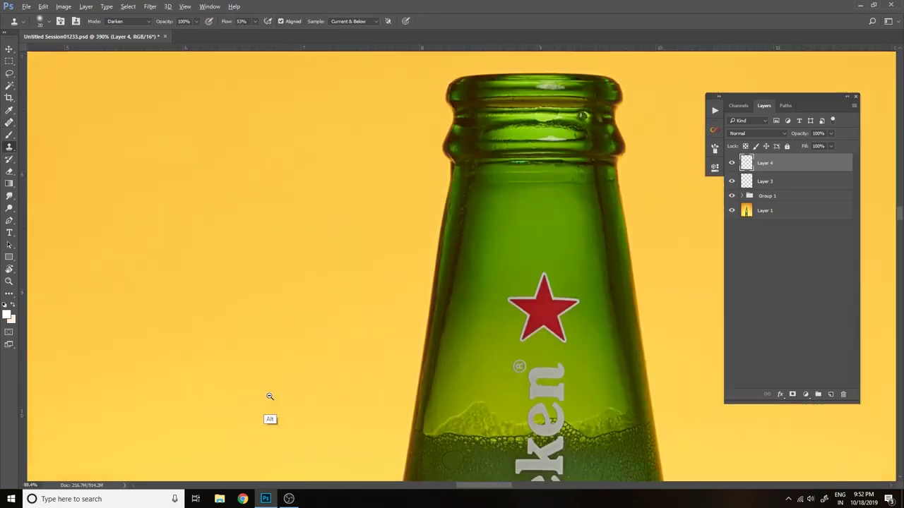
{"action": "scroll", "coordinate": [455, 291], "scroll_direction": "up", "scroll_amount": 6}
{"action": "scroll", "coordinate": [371, 307], "scroll_direction": "down", "scroll_amount": 5}
{"action": "scroll", "coordinate": [464, 246], "scroll_direction": "up", "scroll_amount": 5}
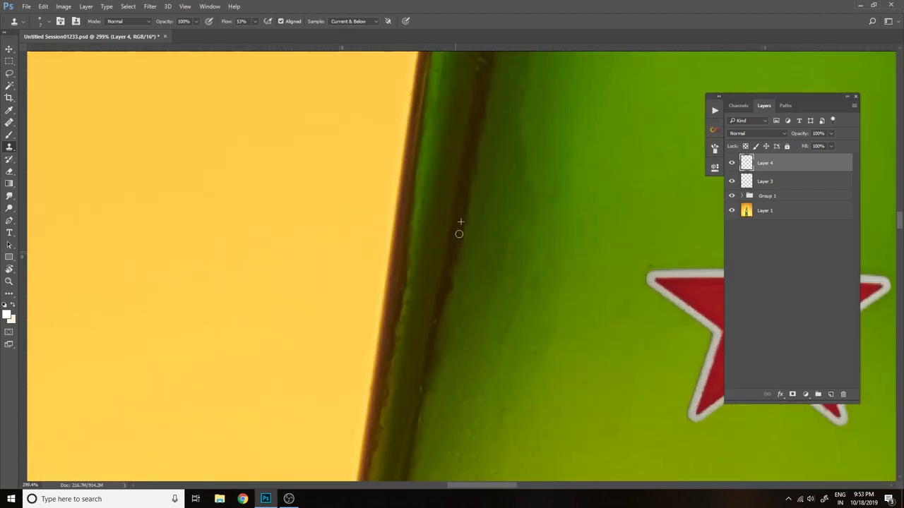
{"action": "scroll", "coordinate": [455, 248], "scroll_direction": "down", "scroll_amount": 5}
{"action": "scroll", "coordinate": [478, 232], "scroll_direction": "up", "scroll_amount": 3}
{"action": "scroll", "coordinate": [463, 163], "scroll_direction": "up", "scroll_amount": 2}
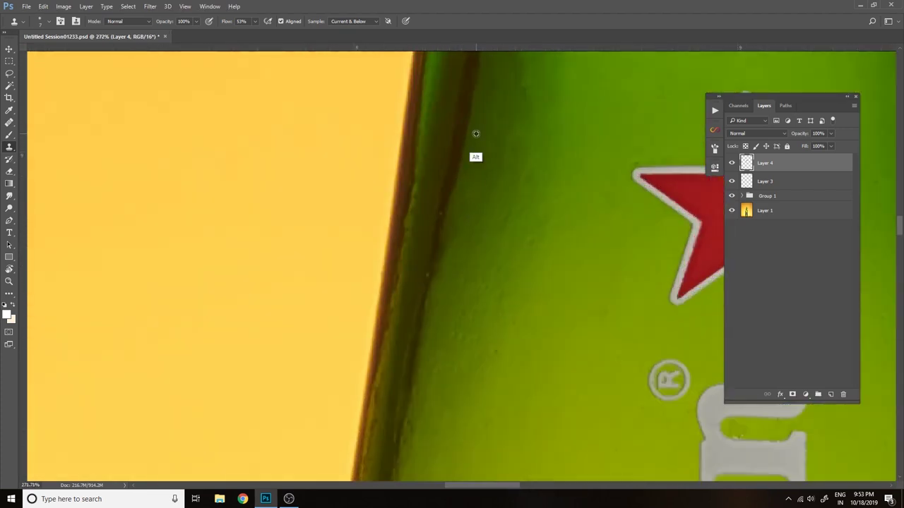
{"action": "scroll", "coordinate": [454, 266], "scroll_direction": "down", "scroll_amount": 1}
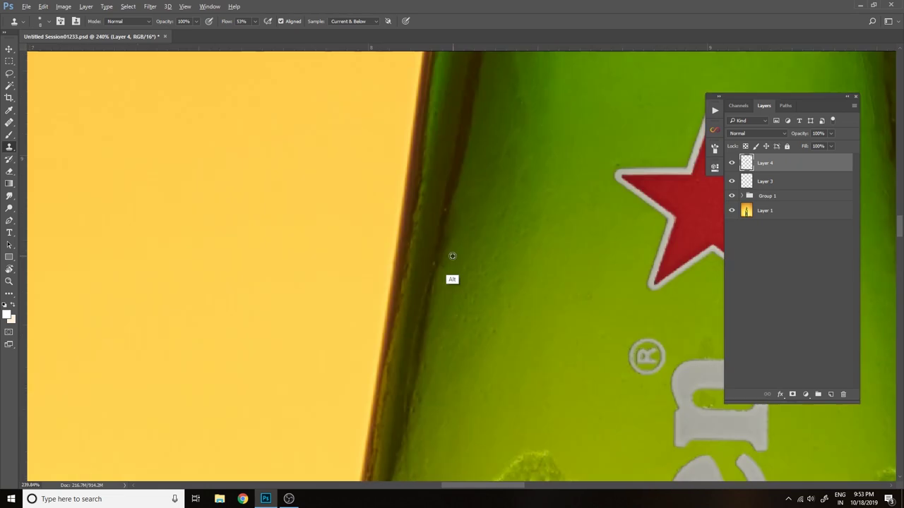
{"action": "scroll", "coordinate": [424, 272], "scroll_direction": "down", "scroll_amount": 3}
{"action": "scroll", "coordinate": [413, 310], "scroll_direction": "up", "scroll_amount": 3}
{"action": "scroll", "coordinate": [431, 297], "scroll_direction": "down", "scroll_amount": 3}
{"action": "scroll", "coordinate": [434, 240], "scroll_direction": "up", "scroll_amount": 1}
{"action": "scroll", "coordinate": [431, 198], "scroll_direction": "up", "scroll_amount": 5}
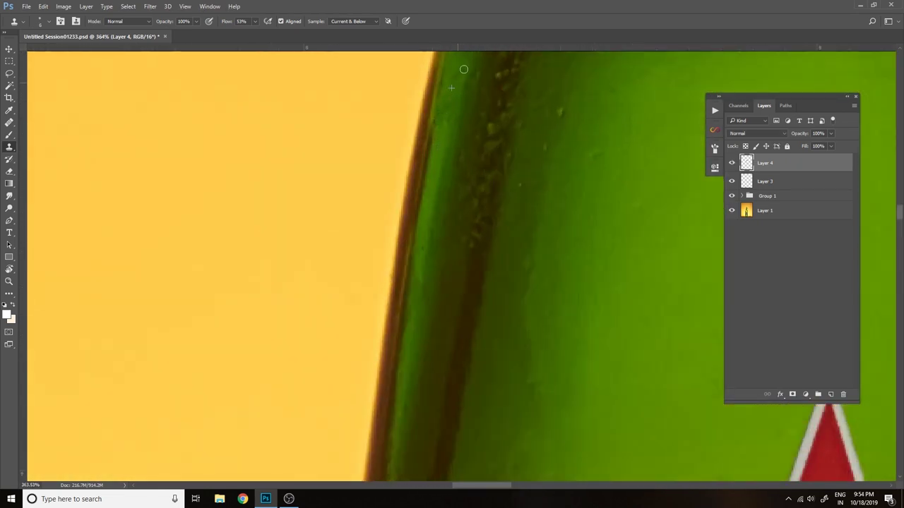
{"action": "scroll", "coordinate": [469, 127], "scroll_direction": "down", "scroll_amount": 1}
{"action": "scroll", "coordinate": [428, 168], "scroll_direction": "down", "scroll_amount": 1}
{"action": "scroll", "coordinate": [422, 177], "scroll_direction": "down", "scroll_amount": 1}
{"action": "scroll", "coordinate": [322, 303], "scroll_direction": "down", "scroll_amount": 1}
{"action": "scroll", "coordinate": [318, 282], "scroll_direction": "up", "scroll_amount": 1}
{"action": "scroll", "coordinate": [396, 226], "scroll_direction": "down", "scroll_amount": 2}
{"action": "scroll", "coordinate": [489, 190], "scroll_direction": "up", "scroll_amount": 3}
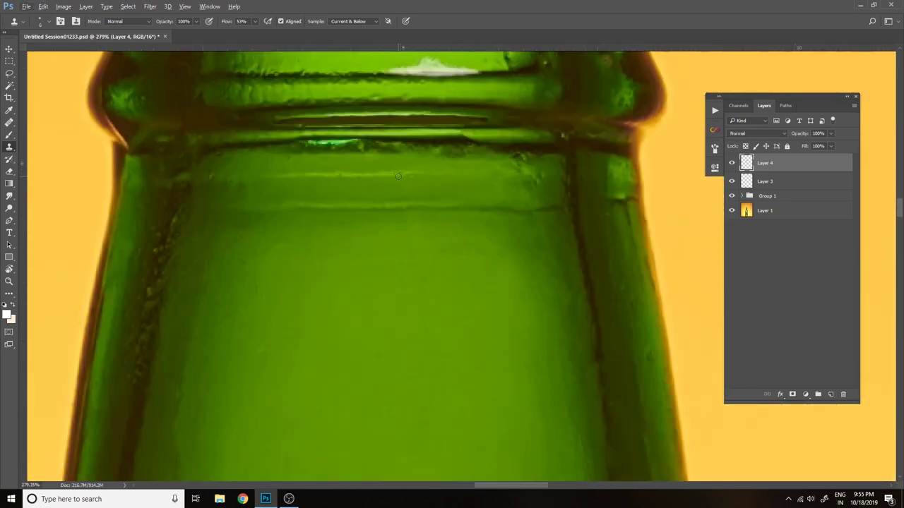
{"action": "scroll", "coordinate": [509, 165], "scroll_direction": "down", "scroll_amount": 5}
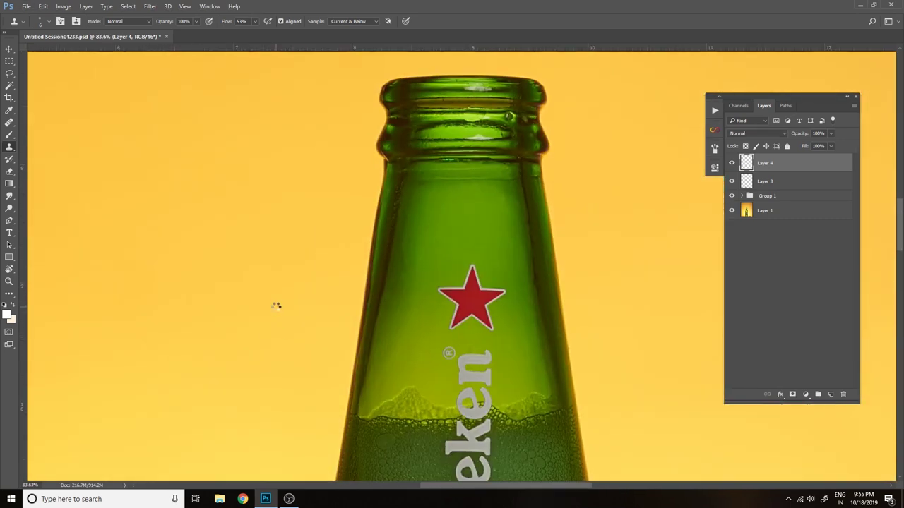
{"action": "scroll", "coordinate": [522, 183], "scroll_direction": "up", "scroll_amount": 6}
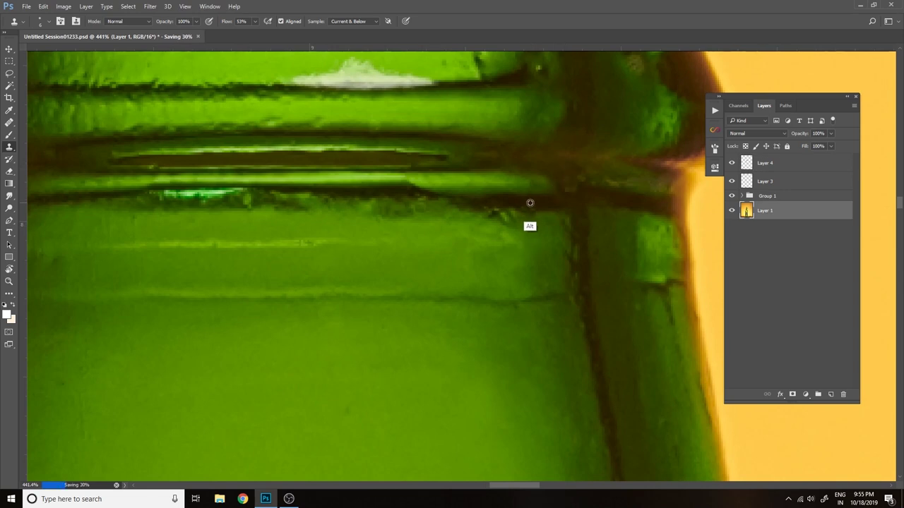
{"action": "scroll", "coordinate": [495, 226], "scroll_direction": "down", "scroll_amount": 3}
{"action": "scroll", "coordinate": [553, 329], "scroll_direction": "up", "scroll_amount": 3}
- Heal the remaining blemishes along the neck's left edge on Layer 4
{"action": "key", "text": "j"}
{"action": "scroll", "coordinate": [530, 207], "scroll_direction": "down", "scroll_amount": 1}
{"action": "scroll", "coordinate": [531, 207], "scroll_direction": "down", "scroll_amount": 5}
{"action": "scroll", "coordinate": [403, 339], "scroll_direction": "up", "scroll_amount": 4}
{"action": "scroll", "coordinate": [459, 476], "scroll_direction": "down", "scroll_amount": 2}
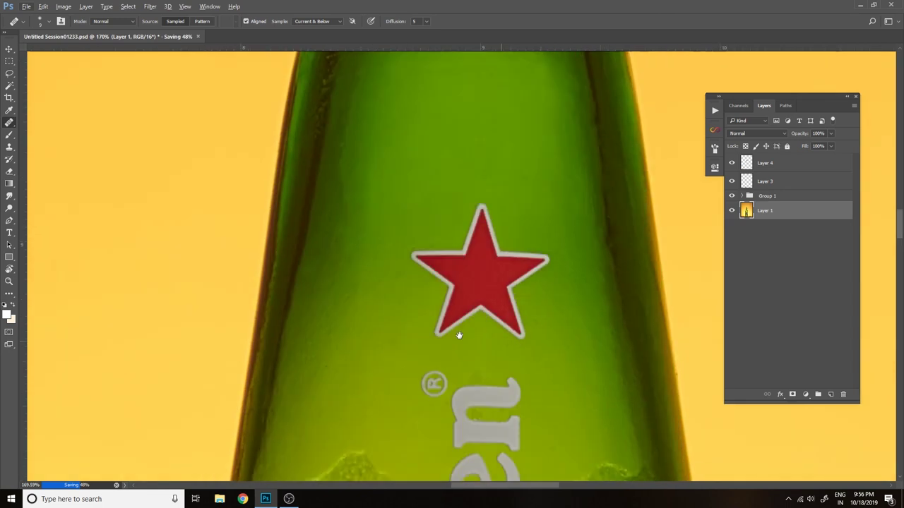
{"action": "scroll", "coordinate": [460, 336], "scroll_direction": "up", "scroll_amount": 2}
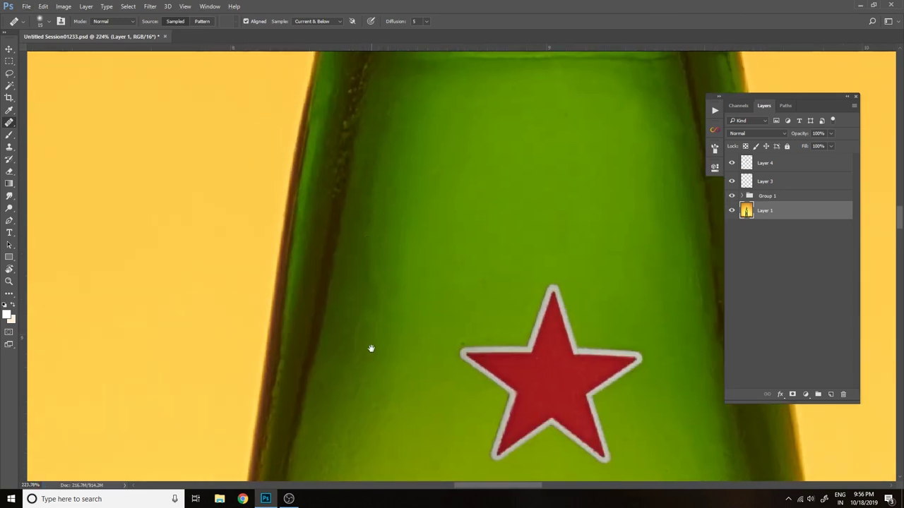
{"action": "scroll", "coordinate": [371, 349], "scroll_direction": "down", "scroll_amount": 1}
{"action": "scroll", "coordinate": [332, 257], "scroll_direction": "up", "scroll_amount": 1}
{"action": "key", "text": "alt+period"}
{"action": "scroll", "coordinate": [387, 234], "scroll_direction": "down", "scroll_amount": 1}
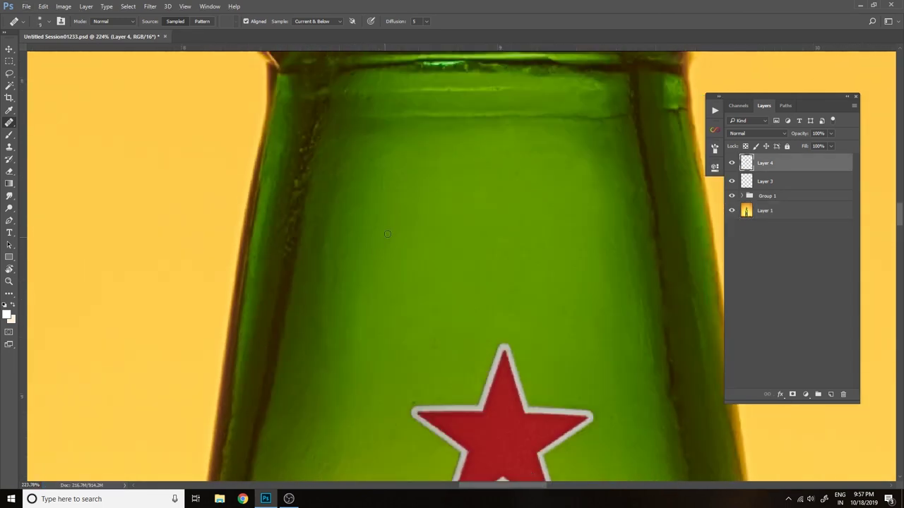
{"action": "scroll", "coordinate": [387, 234], "scroll_direction": "down", "scroll_amount": 2}
{"action": "scroll", "coordinate": [313, 289], "scroll_direction": "up", "scroll_amount": 1}
{"action": "scroll", "coordinate": [311, 279], "scroll_direction": "up", "scroll_amount": 1}
{"action": "scroll", "coordinate": [308, 267], "scroll_direction": "up", "scroll_amount": 1}
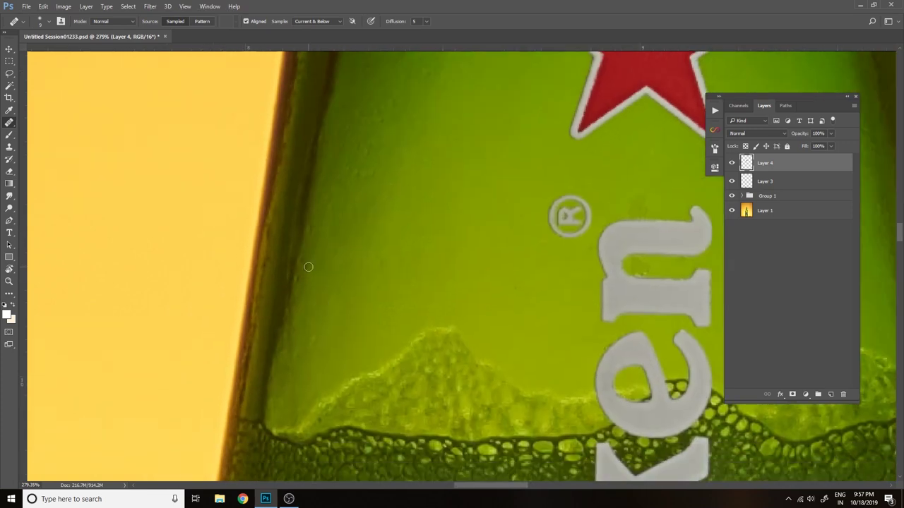
{"action": "scroll", "coordinate": [370, 189], "scroll_direction": "up", "scroll_amount": 1}
{"action": "scroll", "coordinate": [360, 180], "scroll_direction": "up", "scroll_amount": 1}
{"action": "scroll", "coordinate": [395, 187], "scroll_direction": "up", "scroll_amount": 1}
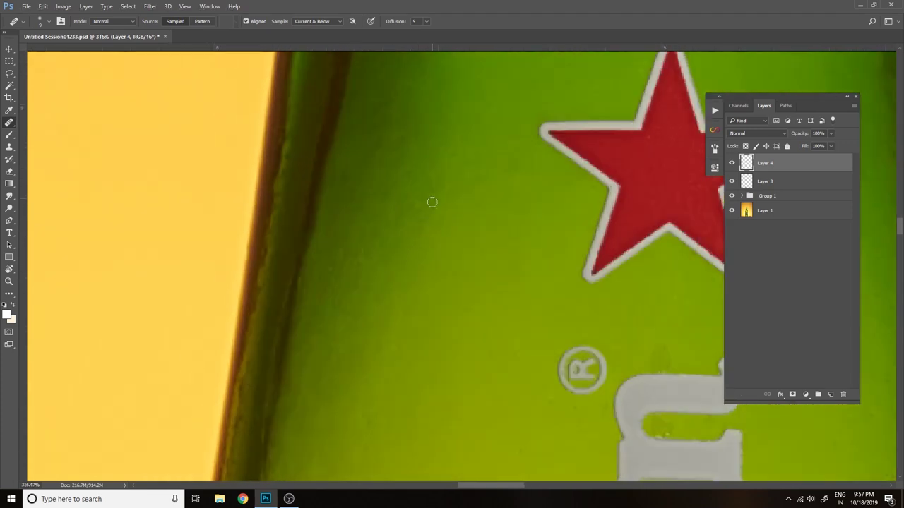
{"action": "scroll", "coordinate": [303, 283], "scroll_direction": "down", "scroll_amount": 3}
{"action": "scroll", "coordinate": [453, 214], "scroll_direction": "up", "scroll_amount": 2}
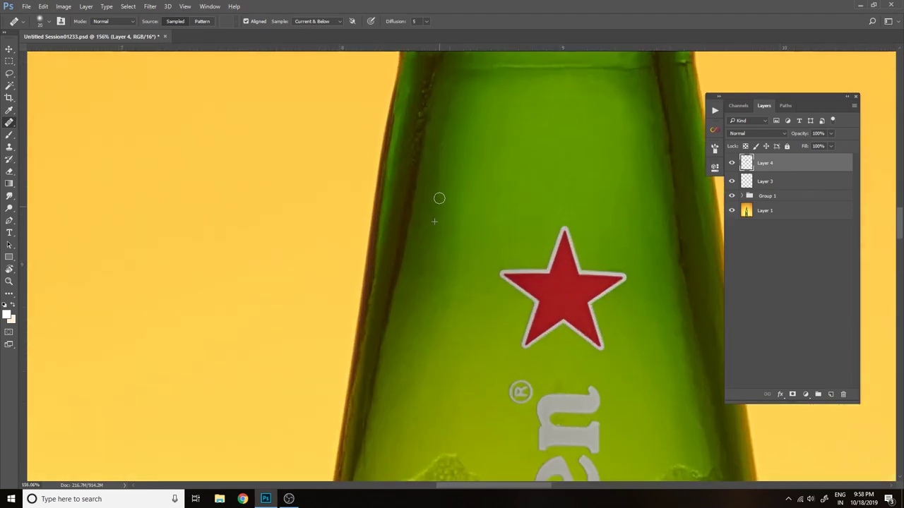
{"action": "scroll", "coordinate": [363, 289], "scroll_direction": "down", "scroll_amount": 3}
{"action": "scroll", "coordinate": [398, 238], "scroll_direction": "up", "scroll_amount": 3}
{"action": "scroll", "coordinate": [353, 313], "scroll_direction": "up", "scroll_amount": 2}
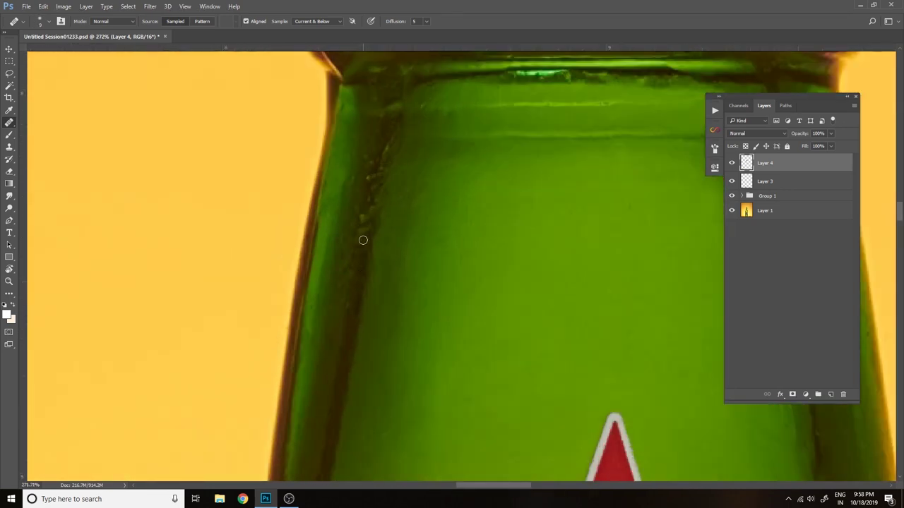
{"action": "scroll", "coordinate": [363, 240], "scroll_direction": "down", "scroll_amount": 3}
- Clone away the last rough spots on the left edge, then add an empty Layer 5
{"action": "key", "text": "s"}
{"action": "scroll", "coordinate": [289, 308], "scroll_direction": "up", "scroll_amount": 2}
{"action": "scroll", "coordinate": [343, 262], "scroll_direction": "up", "scroll_amount": 2}
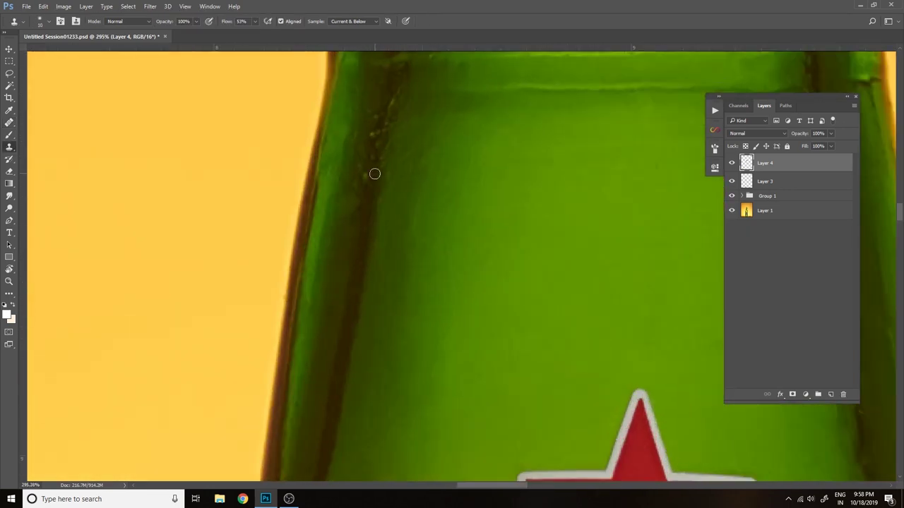
{"action": "scroll", "coordinate": [374, 174], "scroll_direction": "down", "scroll_amount": 3}
{"action": "scroll", "coordinate": [381, 212], "scroll_direction": "up", "scroll_amount": 1}
{"action": "scroll", "coordinate": [358, 225], "scroll_direction": "up", "scroll_amount": 1}
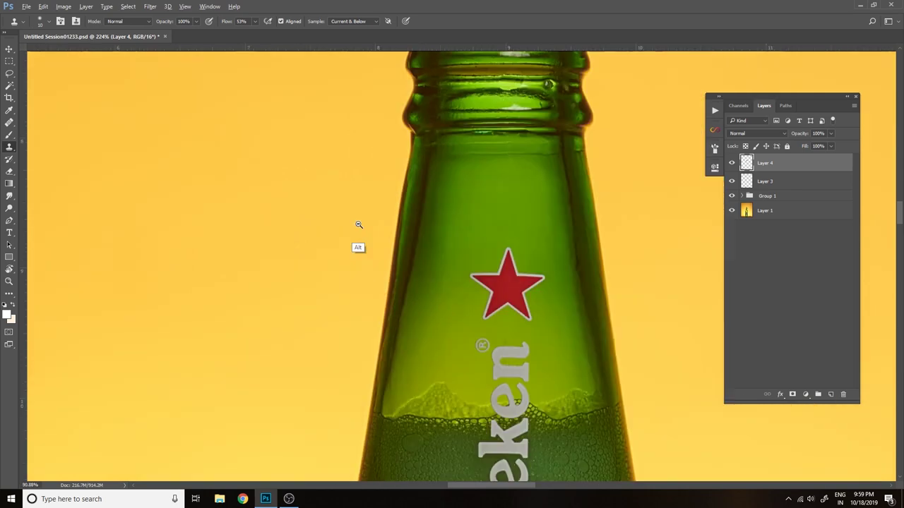
{"action": "scroll", "coordinate": [374, 261], "scroll_direction": "up", "scroll_amount": 3}
{"action": "scroll", "coordinate": [424, 254], "scroll_direction": "down", "scroll_amount": 3}
{"action": "scroll", "coordinate": [421, 231], "scroll_direction": "up", "scroll_amount": 2}
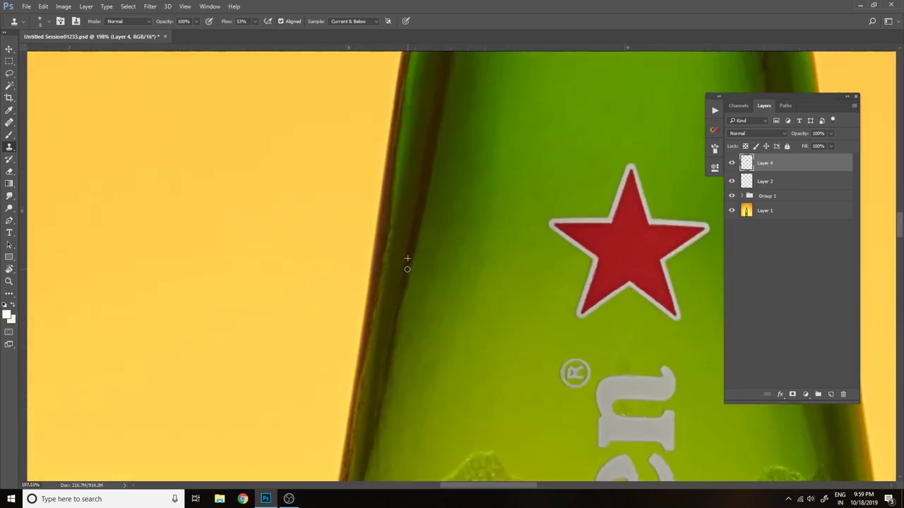
{"action": "scroll", "coordinate": [353, 318], "scroll_direction": "down", "scroll_amount": 3}
{"action": "scroll", "coordinate": [403, 327], "scroll_direction": "up", "scroll_amount": 1}
{"action": "scroll", "coordinate": [403, 363], "scroll_direction": "up", "scroll_amount": 2}
{"action": "key", "text": "ctrl+shift+alt+n"}
- Smooth the bottle's left edge on Layer 5 with Healing Brush and Clone Stamp
{"action": "key", "text": "j"}
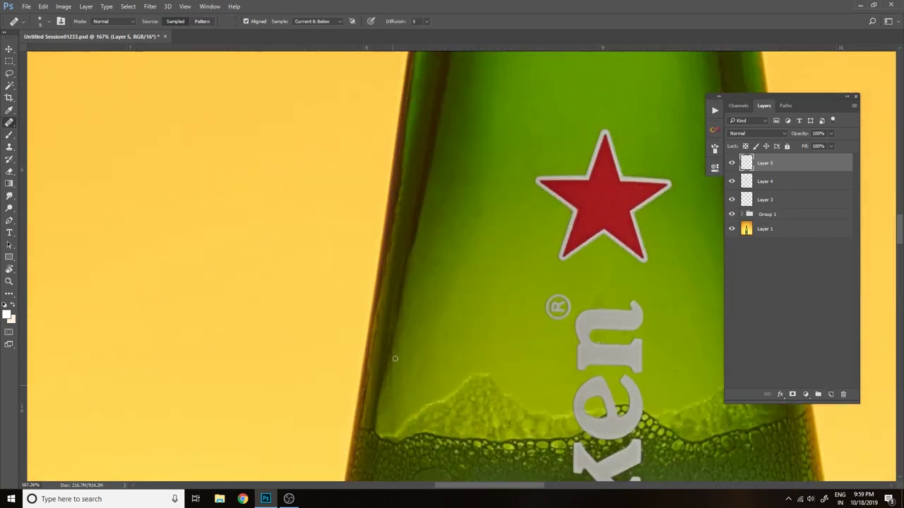
{"action": "scroll", "coordinate": [403, 335], "scroll_direction": "down", "scroll_amount": 1}
{"action": "scroll", "coordinate": [381, 311], "scroll_direction": "down", "scroll_amount": 2}
{"action": "key", "text": "s"}
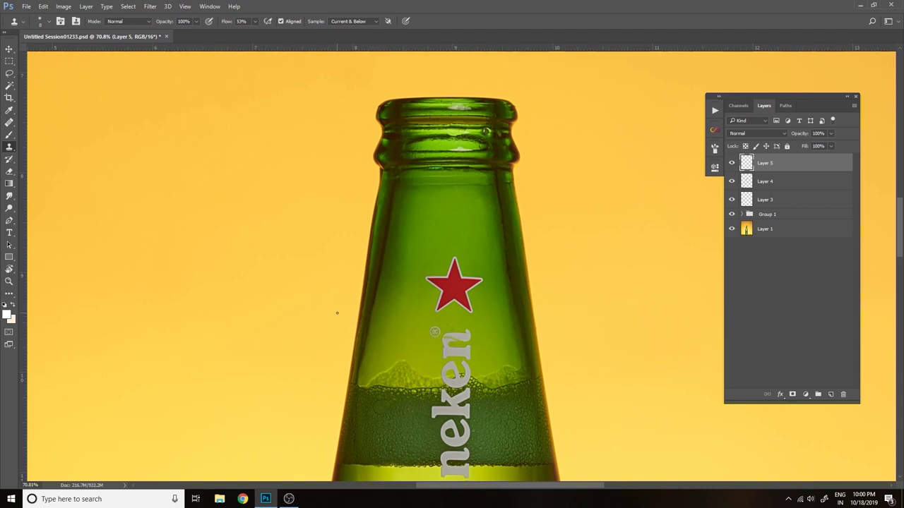
{"action": "scroll", "coordinate": [347, 267], "scroll_direction": "down", "scroll_amount": 1}
{"action": "scroll", "coordinate": [361, 341], "scroll_direction": "up", "scroll_amount": 4}
{"action": "scroll", "coordinate": [334, 295], "scroll_direction": "up", "scroll_amount": 2}
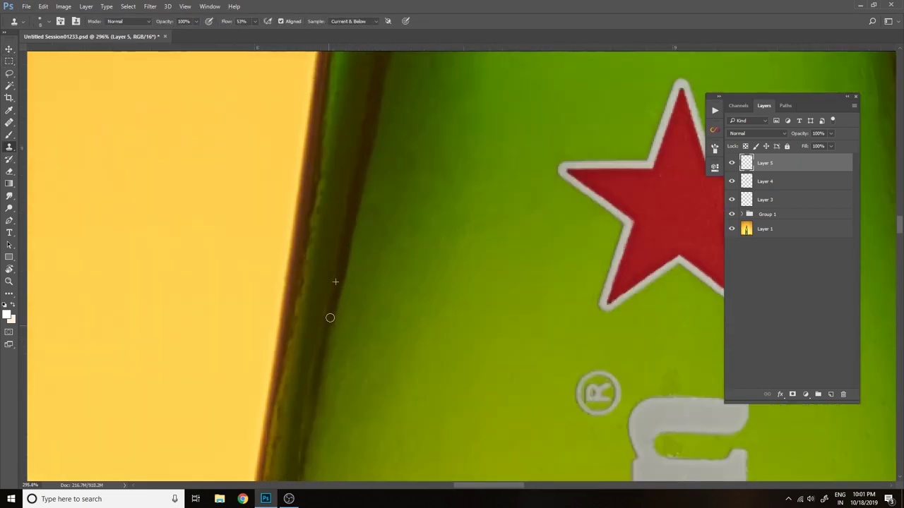
{"action": "scroll", "coordinate": [311, 346], "scroll_direction": "down", "scroll_amount": 3}
{"action": "scroll", "coordinate": [332, 303], "scroll_direction": "up", "scroll_amount": 3}
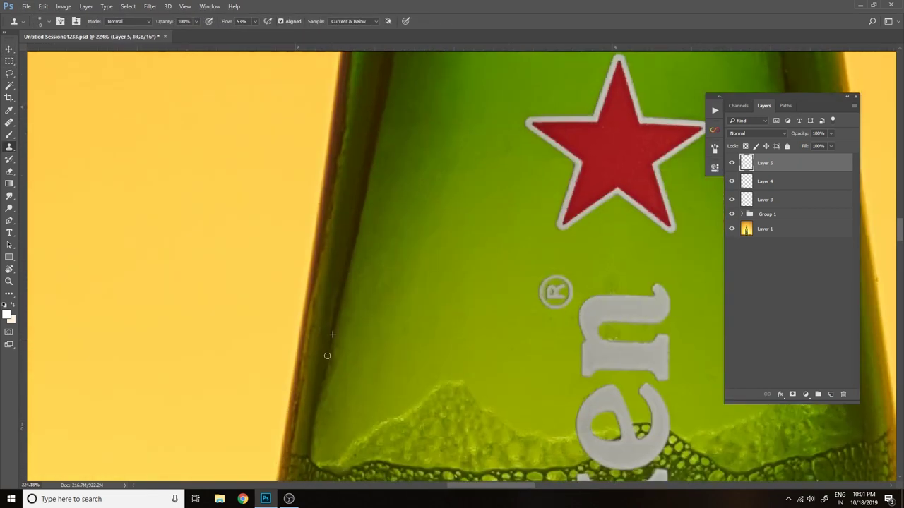
{"action": "scroll", "coordinate": [336, 316], "scroll_direction": "down", "scroll_amount": 2}
{"action": "scroll", "coordinate": [309, 379], "scroll_direction": "down", "scroll_amount": 1}
{"action": "scroll", "coordinate": [375, 304], "scroll_direction": "up", "scroll_amount": 3}
{"action": "scroll", "coordinate": [352, 280], "scroll_direction": "up", "scroll_amount": 1}
{"action": "scroll", "coordinate": [402, 374], "scroll_direction": "up", "scroll_amount": 2}
{"action": "scroll", "coordinate": [353, 350], "scroll_direction": "down", "scroll_amount": 3}
{"action": "scroll", "coordinate": [385, 306], "scroll_direction": "up", "scroll_amount": 2}
{"action": "scroll", "coordinate": [381, 303], "scroll_direction": "up", "scroll_amount": 1}
{"action": "scroll", "coordinate": [412, 250], "scroll_direction": "down", "scroll_amount": 3}
{"action": "scroll", "coordinate": [389, 343], "scroll_direction": "up", "scroll_amount": 3}
{"action": "scroll", "coordinate": [409, 307], "scroll_direction": "down", "scroll_amount": 1}
{"action": "scroll", "coordinate": [452, 177], "scroll_direction": "down", "scroll_amount": 3}
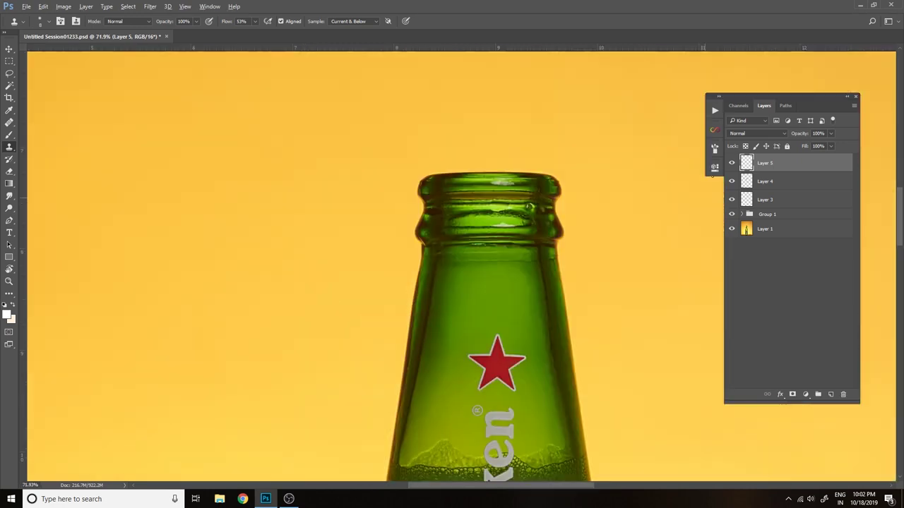
{"action": "scroll", "coordinate": [481, 212], "scroll_direction": "down", "scroll_amount": 1}
{"action": "scroll", "coordinate": [494, 283], "scroll_direction": "up", "scroll_amount": 3}
{"action": "scroll", "coordinate": [565, 226], "scroll_direction": "down", "scroll_amount": 3}
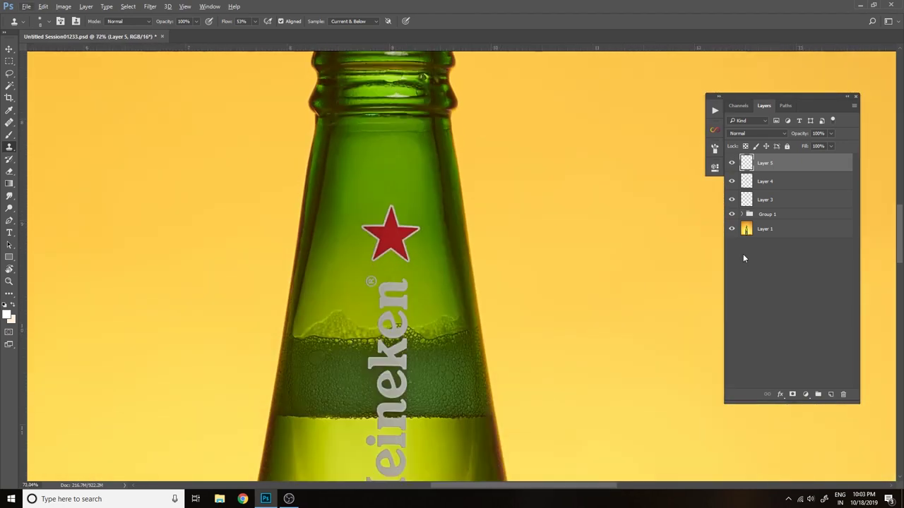
{"action": "scroll", "coordinate": [551, 228], "scroll_direction": "down", "scroll_amount": 2}
- Lasso a piece of the bottle neck on Layer 1 and copy it to Layer 7
{"action": "key", "text": "alt+comma"}
{"action": "scroll", "coordinate": [413, 329], "scroll_direction": "up", "scroll_amount": 3}
{"action": "key", "text": "l"}
{"action": "key", "text": "ctrl+j"}
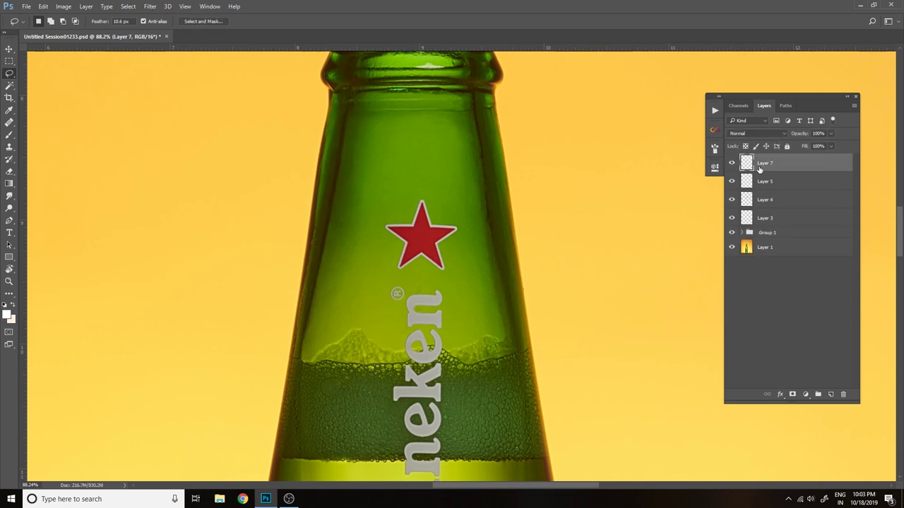
- Flip the copied bottle piece horizontally and move it onto the bottle's right side
{"action": "key", "text": "ctrl+t"}
{"action": "right_click", "coordinate": [464, 173]}
{"action": "left_click", "coordinate": [504, 313]}
{"action": "left_click_drag", "start_coordinate": [487, 212], "coordinate": [507, 184]}
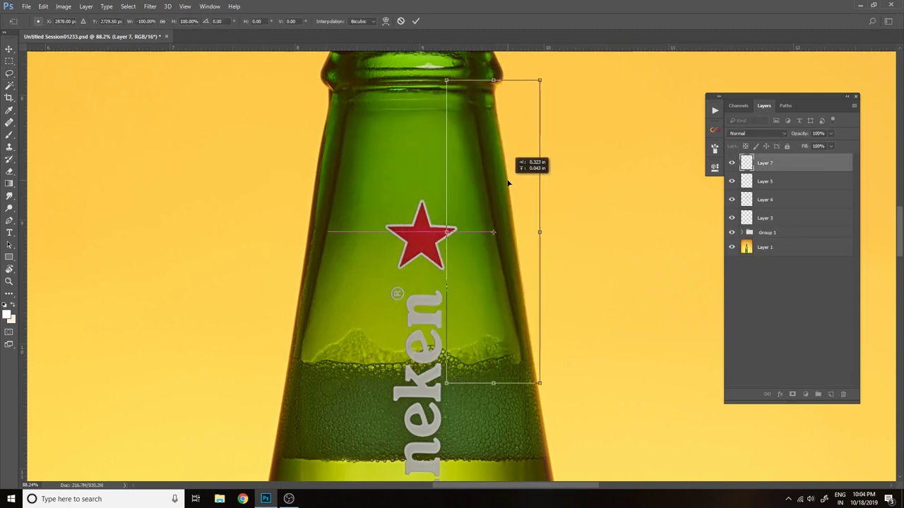
{"action": "key", "text": "Return"}
- Add a layer mask to Layer 7 and start painting to blend the mirrored piece
{"action": "key", "text": "b"}
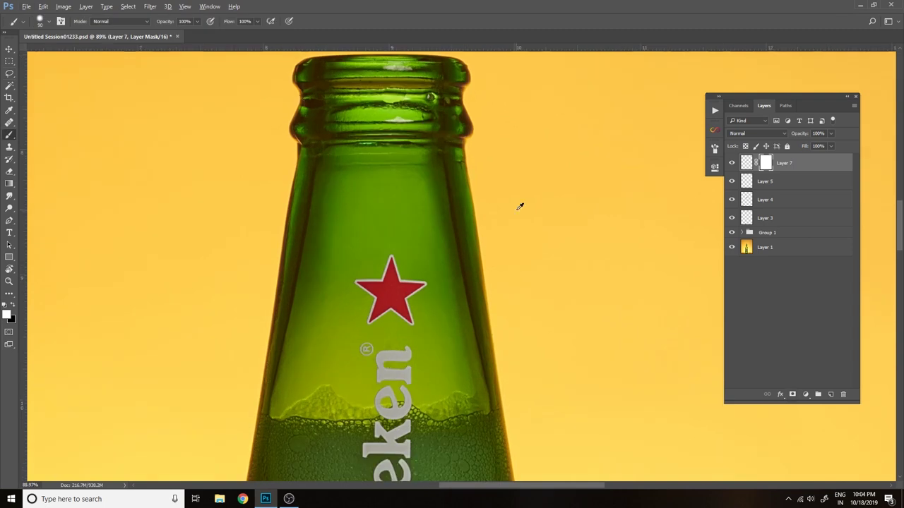
{"action": "scroll", "coordinate": [479, 285], "scroll_direction": "down", "scroll_amount": 3}
{"action": "scroll", "coordinate": [500, 313], "scroll_direction": "up", "scroll_amount": 4}
{"action": "scroll", "coordinate": [494, 303], "scroll_direction": "down", "scroll_amount": 4}
{"action": "scroll", "coordinate": [485, 297], "scroll_direction": "up", "scroll_amount": 4}
{"action": "scroll", "coordinate": [485, 297], "scroll_direction": "down", "scroll_amount": 4}
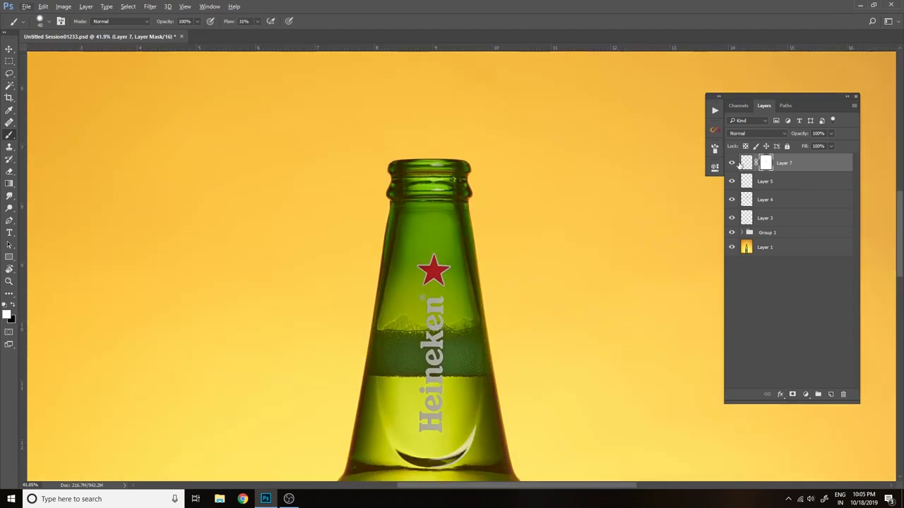
{"action": "scroll", "coordinate": [494, 212], "scroll_direction": "up", "scroll_amount": 4}
{"action": "scroll", "coordinate": [528, 248], "scroll_direction": "down", "scroll_amount": 4}
{"action": "scroll", "coordinate": [529, 248], "scroll_direction": "up", "scroll_amount": 4}
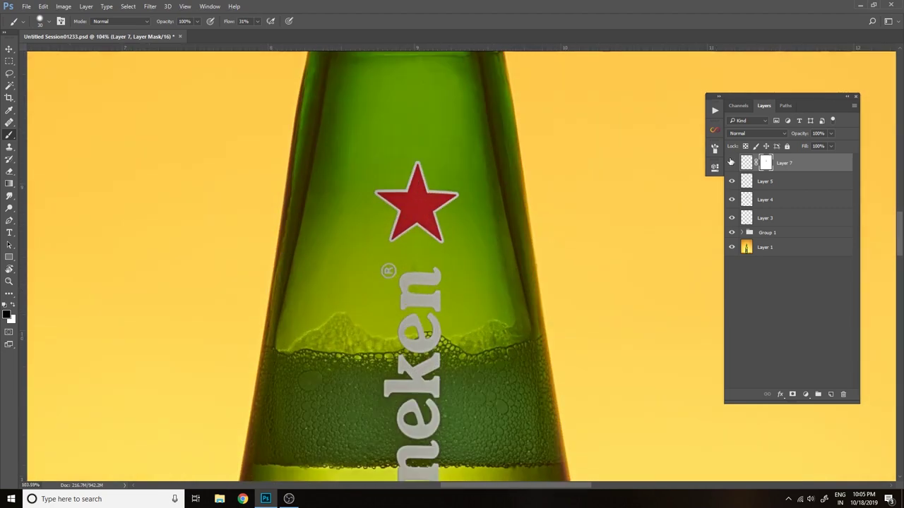
- Keep blending the mask with a 10% flow soft brush, then add an empty Layer 8
{"action": "right_click", "coordinate": [503, 252]}
{"action": "key", "text": "Escape"}
{"action": "key", "text": "bracketleft"}
{"action": "key", "text": "bracketleft"}
{"action": "scroll", "coordinate": [502, 254], "scroll_direction": "up", "scroll_amount": 3}
{"action": "scroll", "coordinate": [475, 224], "scroll_direction": "down", "scroll_amount": 5}
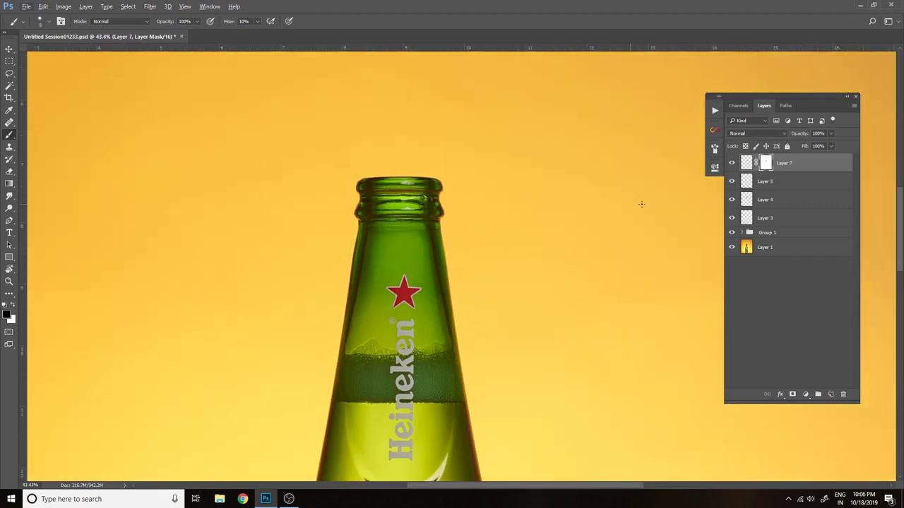
{"action": "scroll", "coordinate": [310, 110], "scroll_direction": "up", "scroll_amount": 2}
{"action": "scroll", "coordinate": [311, 110], "scroll_direction": "down", "scroll_amount": 1}
{"action": "scroll", "coordinate": [711, 349], "scroll_direction": "up", "scroll_amount": 3}
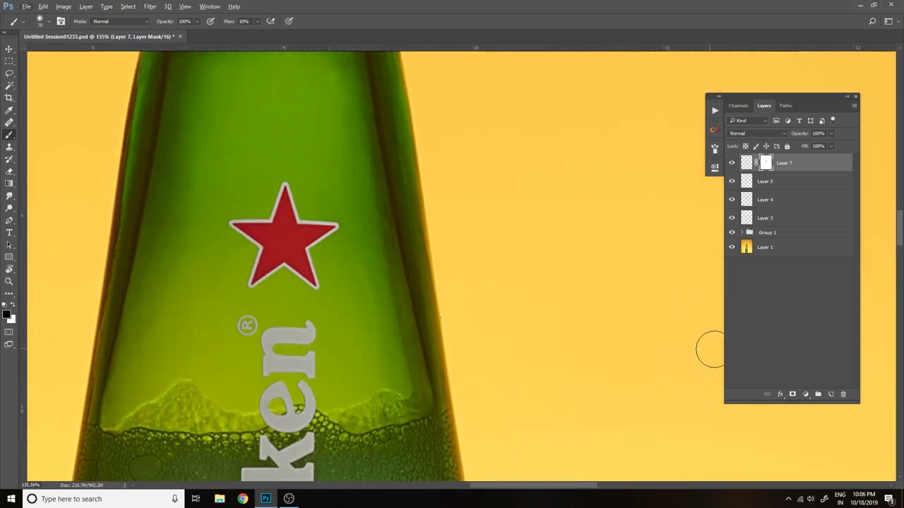
{"action": "scroll", "coordinate": [397, 165], "scroll_direction": "up", "scroll_amount": 3}
{"action": "key", "text": "ctrl+shift+alt+n"}
- Inspect the bottle's green edge up close with the Healing Brush active
{"action": "key", "text": "j"}
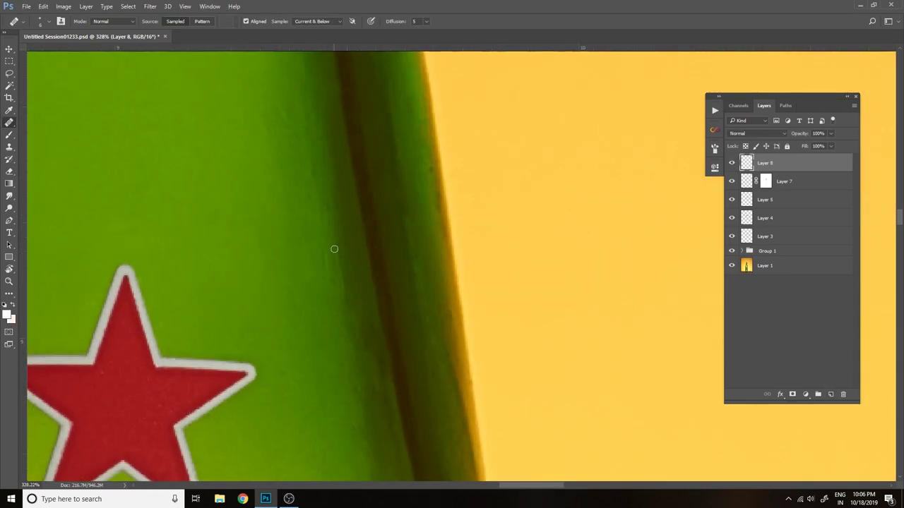
{"action": "scroll", "coordinate": [327, 309], "scroll_direction": "down", "scroll_amount": 1}
{"action": "scroll", "coordinate": [328, 309], "scroll_direction": "down", "scroll_amount": 2}
{"action": "scroll", "coordinate": [318, 303], "scroll_direction": "down", "scroll_amount": 1}
{"action": "scroll", "coordinate": [307, 208], "scroll_direction": "down", "scroll_amount": 3}
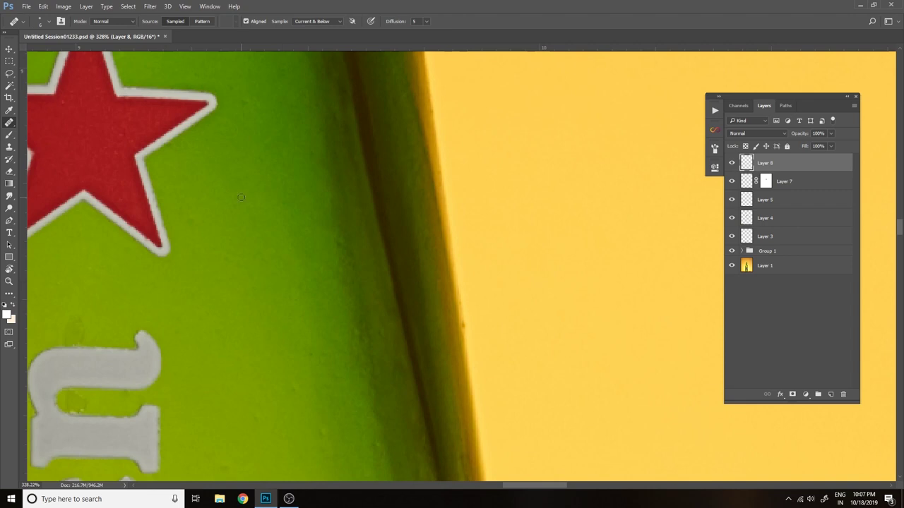
{"action": "scroll", "coordinate": [274, 262], "scroll_direction": "down", "scroll_amount": 2}
{"action": "scroll", "coordinate": [274, 262], "scroll_direction": "down", "scroll_amount": 1}
{"action": "scroll", "coordinate": [283, 280], "scroll_direction": "up", "scroll_amount": 3}
{"action": "scroll", "coordinate": [298, 224], "scroll_direction": "up", "scroll_amount": 1}
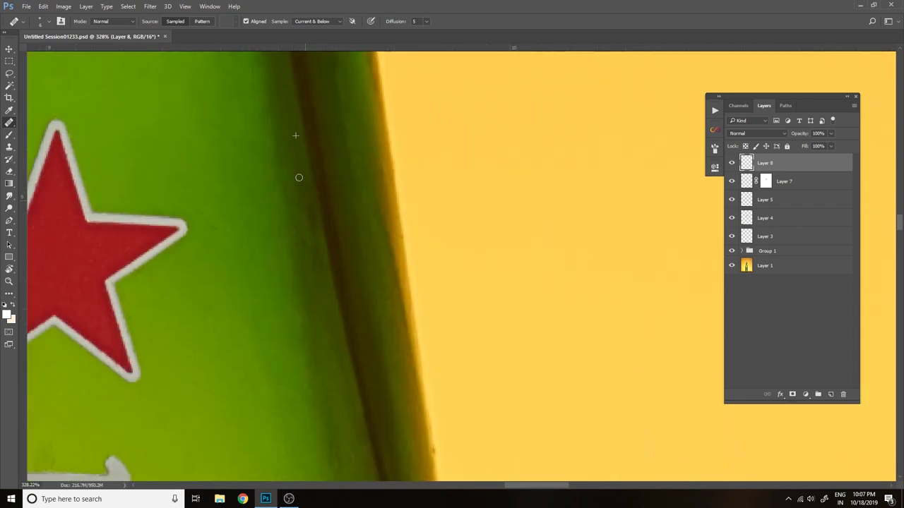
{"action": "scroll", "coordinate": [319, 240], "scroll_direction": "down", "scroll_amount": 3}
{"action": "scroll", "coordinate": [315, 275], "scroll_direction": "down", "scroll_amount": 2}
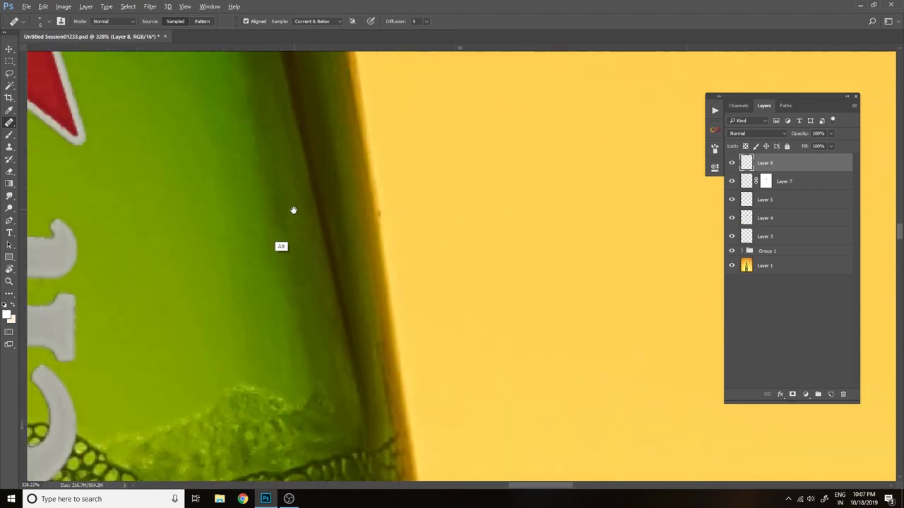
{"action": "scroll", "coordinate": [283, 251], "scroll_direction": "down", "scroll_amount": 2}
{"action": "scroll", "coordinate": [259, 226], "scroll_direction": "up", "scroll_amount": 3}
{"action": "scroll", "coordinate": [668, 214], "scroll_direction": "up", "scroll_amount": 2}
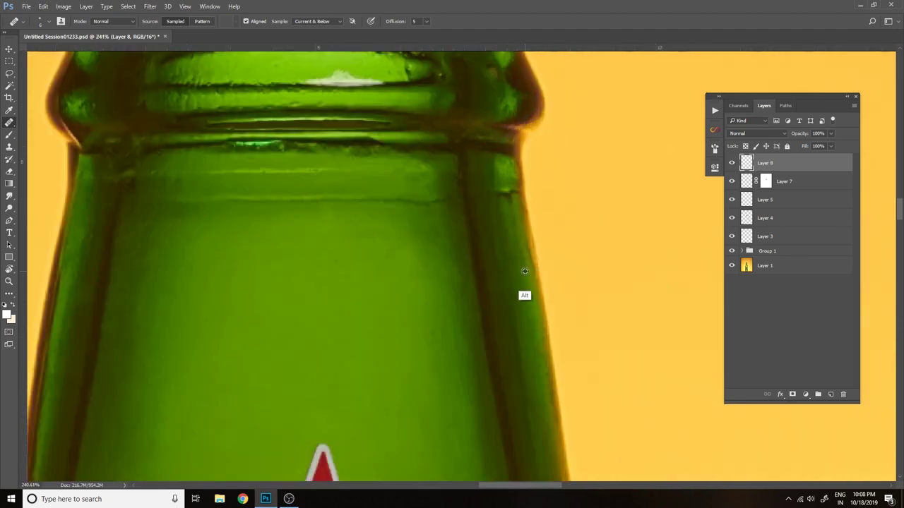
{"action": "scroll", "coordinate": [520, 249], "scroll_direction": "down", "scroll_amount": 3}
{"action": "scroll", "coordinate": [447, 299], "scroll_direction": "up", "scroll_amount": 3}
{"action": "scroll", "coordinate": [447, 299], "scroll_direction": "up", "scroll_amount": 2}
- Add a Curves adjustment layer, bend the curve brighter, and invert its mask
{"action": "left_click", "coordinate": [805, 394]}
{"action": "left_click_drag", "start_coordinate": [664, 261], "coordinate": [646, 240]}
{"action": "key", "text": "ctrl+i"}
- Set up a mask-painting brush at 5% flow, size 150, with swapped colours
{"action": "key", "text": "b"}
{"action": "key", "text": "shift+0"}
{"action": "key", "text": "shift+5"}
{"action": "key", "text": "bracketright"}
{"action": "key", "text": "bracketright"}
{"action": "key", "text": "x"}
{"action": "scroll", "coordinate": [441, 251], "scroll_direction": "down", "scroll_amount": 2}
{"action": "scroll", "coordinate": [636, 318], "scroll_direction": "down", "scroll_amount": 2}
- Replace the Curves layer with a Levels adjustment above Layer 8, mask inverted
{"action": "key", "text": "Delete"}
{"action": "scroll", "coordinate": [798, 410], "scroll_direction": "up", "scroll_amount": 4}
{"action": "left_click", "coordinate": [806, 394]}
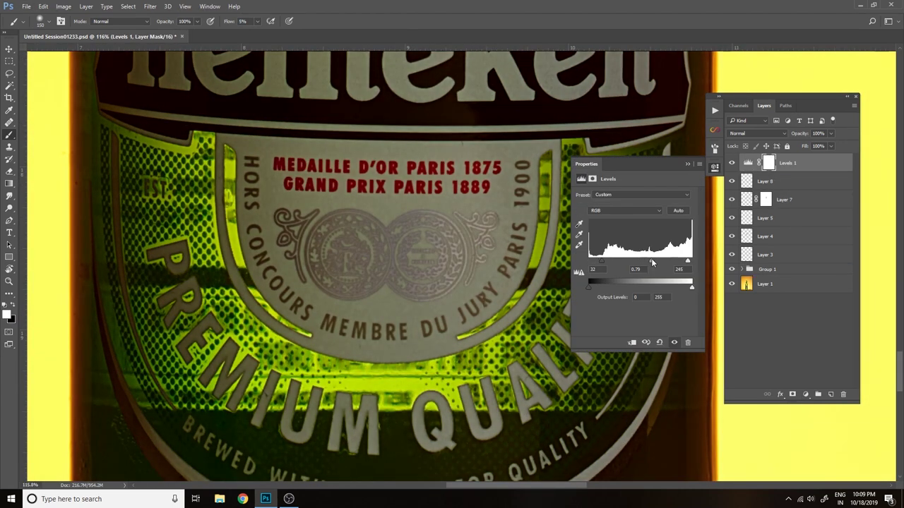
{"action": "key", "text": "ctrl+i"}
{"action": "scroll", "coordinate": [504, 452], "scroll_direction": "up", "scroll_amount": 3}
{"action": "scroll", "coordinate": [456, 211], "scroll_direction": "down", "scroll_amount": 3}
- Stamp visible layers into Layer 9, then copy the lassoed left ornament to Layer 10
{"action": "key", "text": "ctrl+shift+alt+e"}
{"action": "scroll", "coordinate": [473, 331], "scroll_direction": "up", "scroll_amount": 3}
{"action": "key", "text": "l"}
{"action": "left_click_drag", "start_coordinate": [233, 326], "coordinate": [271, 239]}
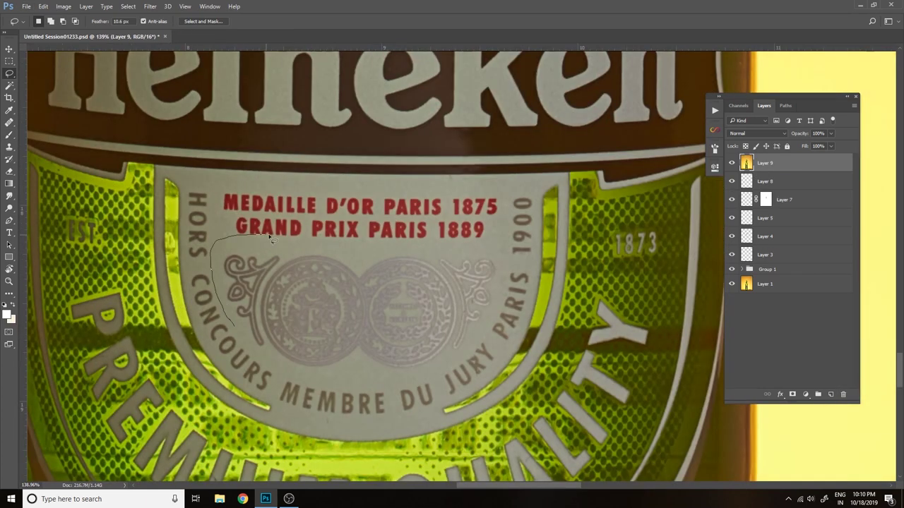
{"action": "key", "text": "ctrl+j"}
- Flip the copied ornament horizontally over the right ornament at 100% opacity
{"action": "key", "text": "ctrl+t"}
{"action": "left_click_drag", "start_coordinate": [286, 307], "coordinate": [483, 282]}
{"action": "right_click", "coordinate": [483, 271]}
{"action": "left_click", "coordinate": [512, 416]}
{"action": "key", "text": "Return"}
{"action": "type", "text": "100"}
{"action": "key", "text": "Return"}
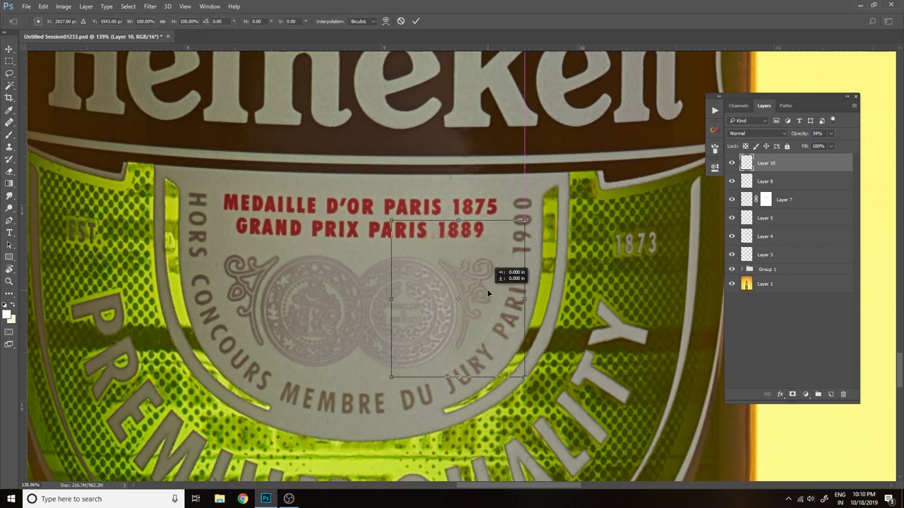
{"action": "key", "text": "b"}
{"action": "scroll", "coordinate": [443, 228], "scroll_direction": "down", "scroll_amount": 2}
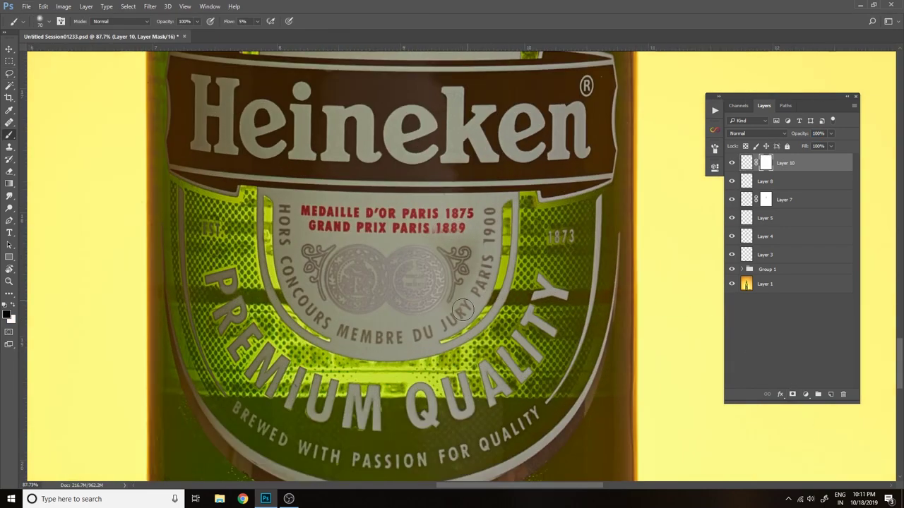
{"action": "scroll", "coordinate": [462, 309], "scroll_direction": "down", "scroll_amount": 2}
{"action": "scroll", "coordinate": [463, 240], "scroll_direction": "up", "scroll_amount": 2}
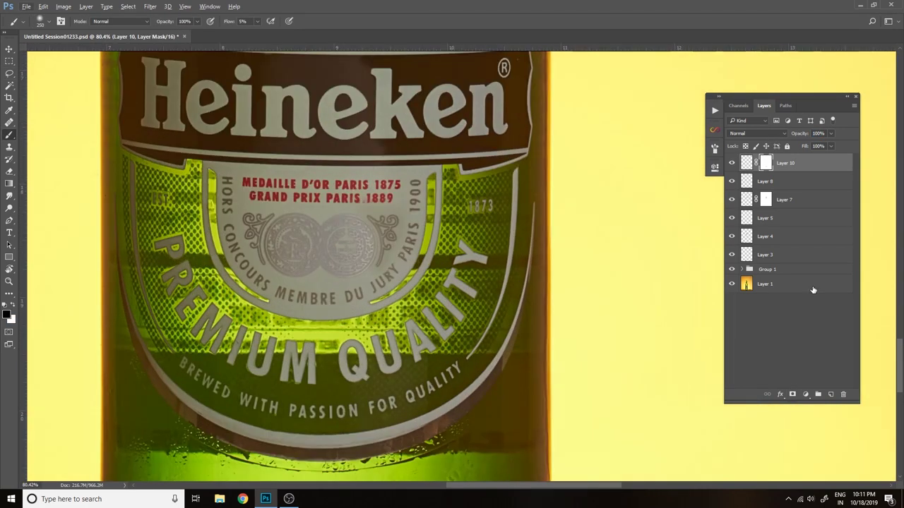
- Invert the Curves mask to black, then check the ornament layer's mask
{"action": "key", "text": "ctrl+i"}
{"action": "scroll", "coordinate": [472, 196], "scroll_direction": "down", "scroll_amount": 3}
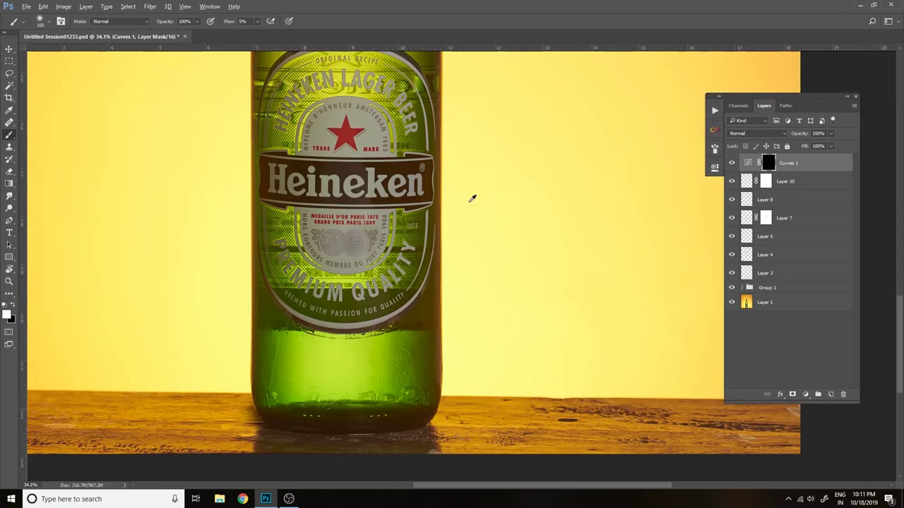
{"action": "scroll", "coordinate": [310, 272], "scroll_direction": "up", "scroll_amount": 3}
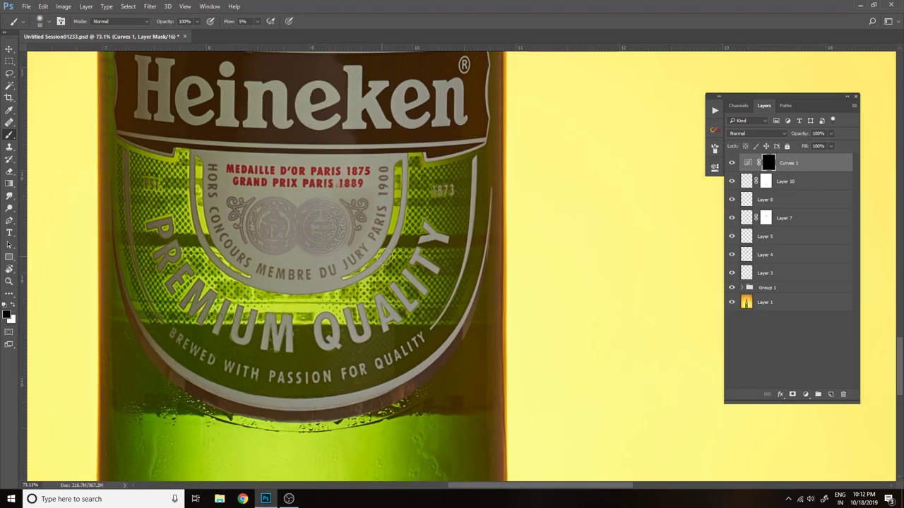
{"action": "key", "text": "alt+bracketleft"}
{"action": "scroll", "coordinate": [366, 232], "scroll_direction": "down", "scroll_amount": 3}
{"action": "scroll", "coordinate": [366, 231], "scroll_direction": "down", "scroll_amount": 2}
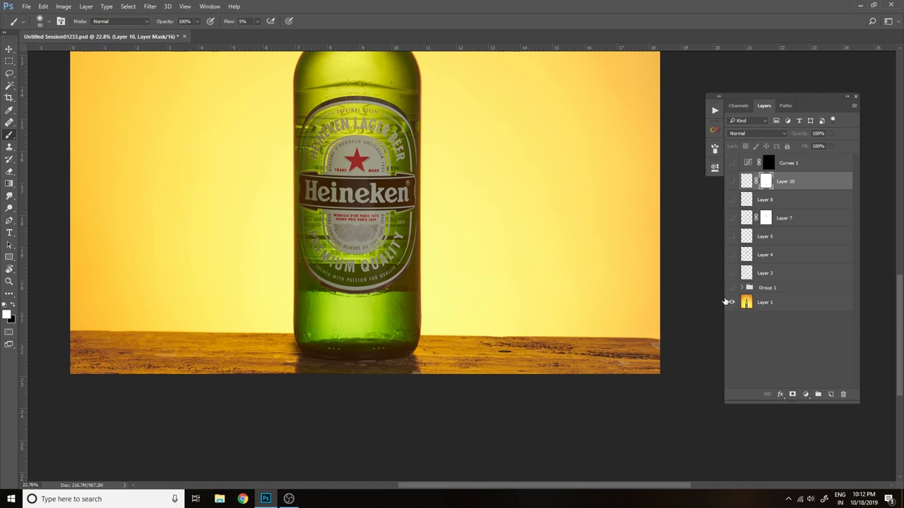
{"action": "scroll", "coordinate": [364, 221], "scroll_direction": "up", "scroll_amount": 5}
- Reselect Curves 1 and switch to white to reveal the adjustment where needed
{"action": "key", "text": "alt+bracketright"}
{"action": "scroll", "coordinate": [364, 221], "scroll_direction": "down", "scroll_amount": 3}
{"action": "scroll", "coordinate": [342, 225], "scroll_direction": "up", "scroll_amount": 2}
{"action": "key", "text": "x"}
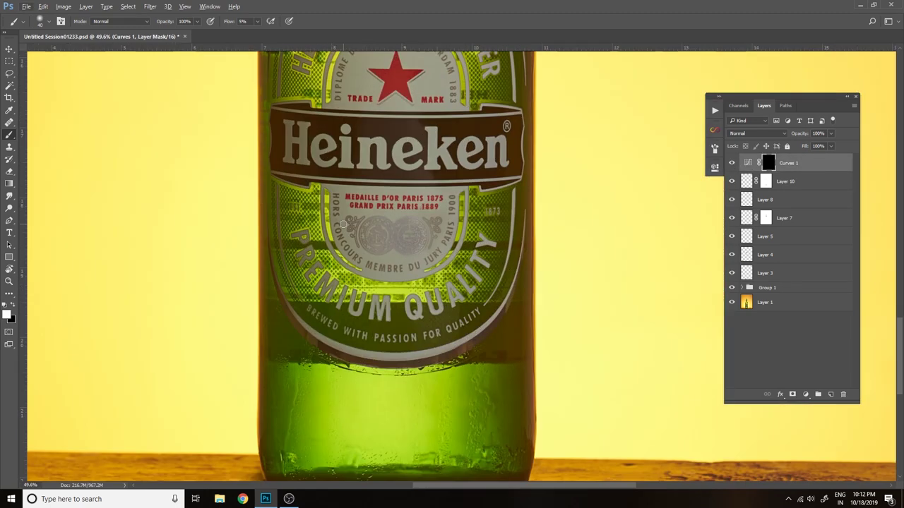
{"action": "scroll", "coordinate": [424, 233], "scroll_direction": "down", "scroll_amount": 2}
{"action": "scroll", "coordinate": [420, 212], "scroll_direction": "up", "scroll_amount": 4}
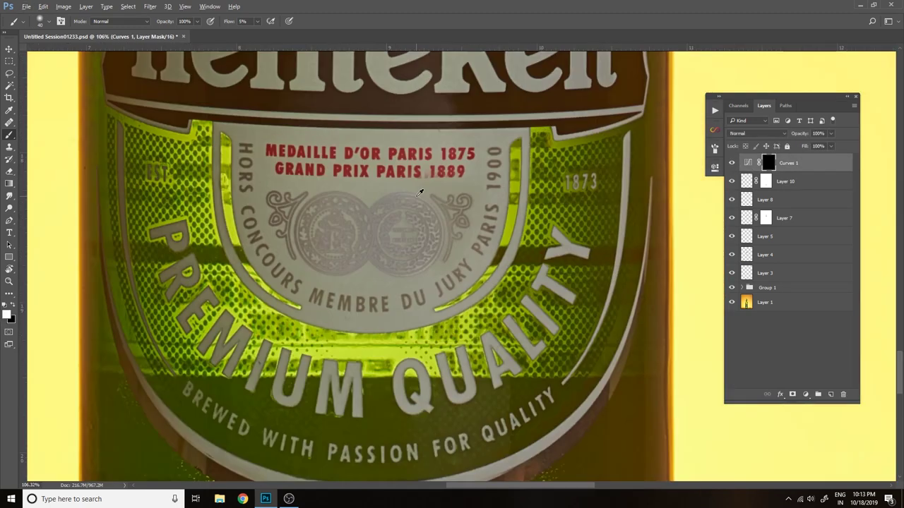
{"action": "scroll", "coordinate": [428, 255], "scroll_direction": "up", "scroll_amount": 1}
{"action": "scroll", "coordinate": [454, 258], "scroll_direction": "down", "scroll_amount": 3}
{"action": "scroll", "coordinate": [454, 258], "scroll_direction": "up", "scroll_amount": 4}
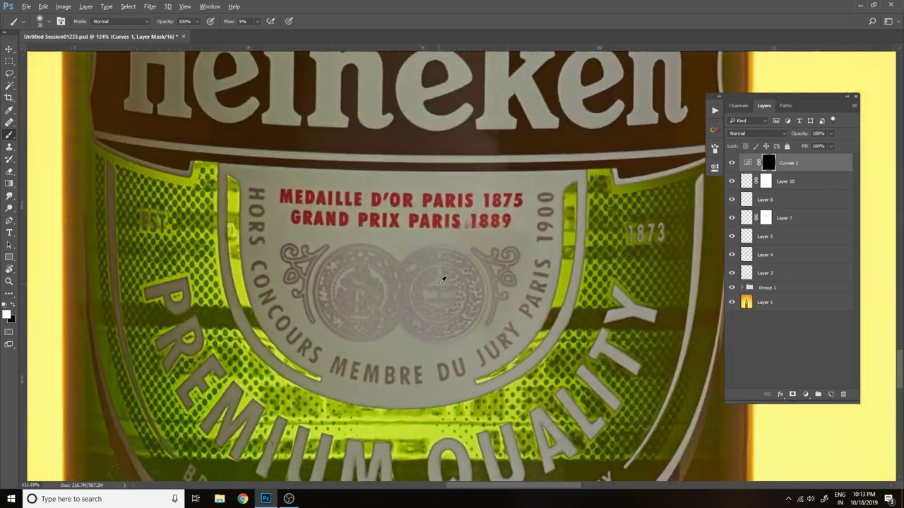
- Set Layer 10 to 80% opacity and reselect the top Curves layer
{"action": "key", "text": "alt+bracketleft"}
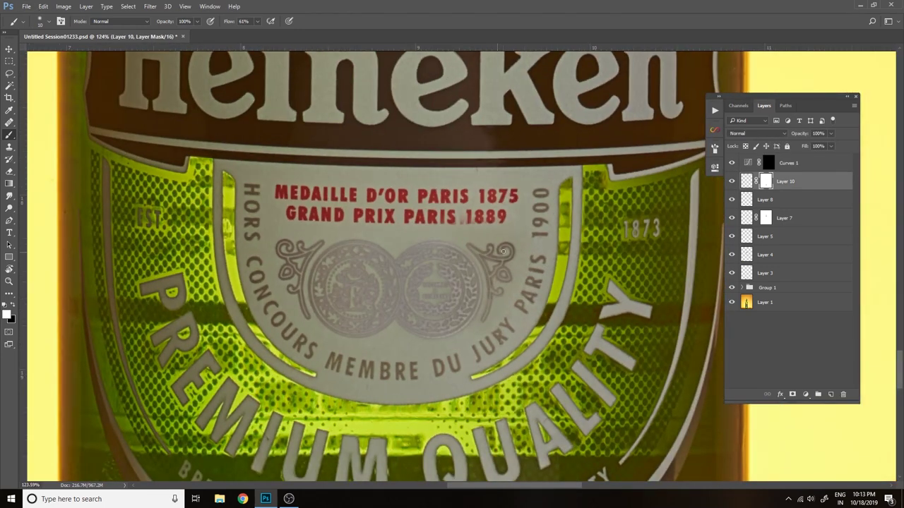
{"action": "scroll", "coordinate": [424, 263], "scroll_direction": "down", "scroll_amount": 3}
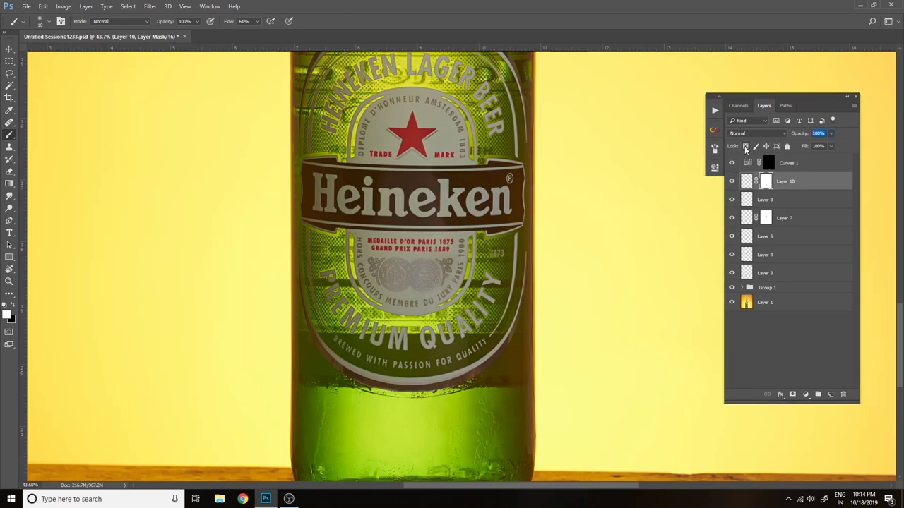
{"action": "scroll", "coordinate": [438, 395], "scroll_direction": "down", "scroll_amount": 1}
{"action": "scroll", "coordinate": [423, 424], "scroll_direction": "up", "scroll_amount": 2}
{"action": "scroll", "coordinate": [424, 431], "scroll_direction": "up", "scroll_amount": 2}
{"action": "key", "text": "alt+bracketright"}
- Clone-stamp the glass along the label's lower edge on new Layer 11
{"action": "key", "text": "ctrl+shift+alt+n"}
{"action": "key", "text": "s"}
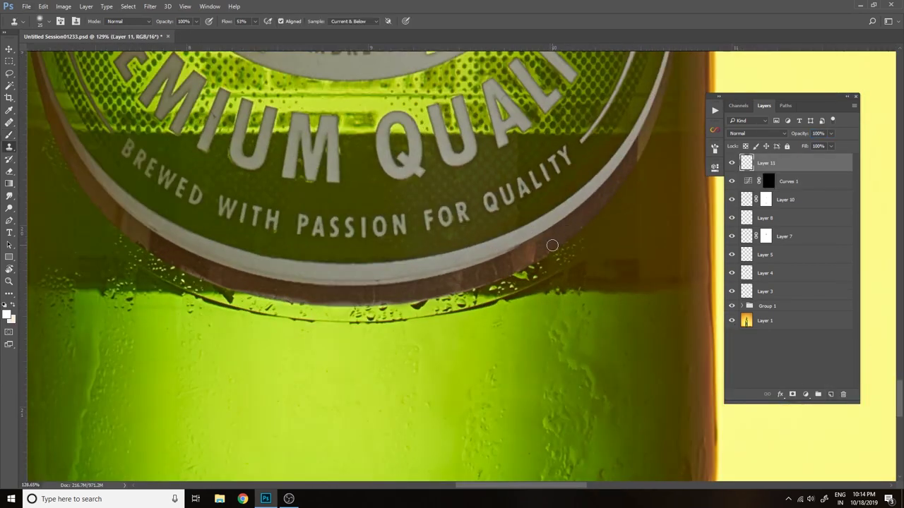
{"action": "scroll", "coordinate": [546, 245], "scroll_direction": "up", "scroll_amount": 1}
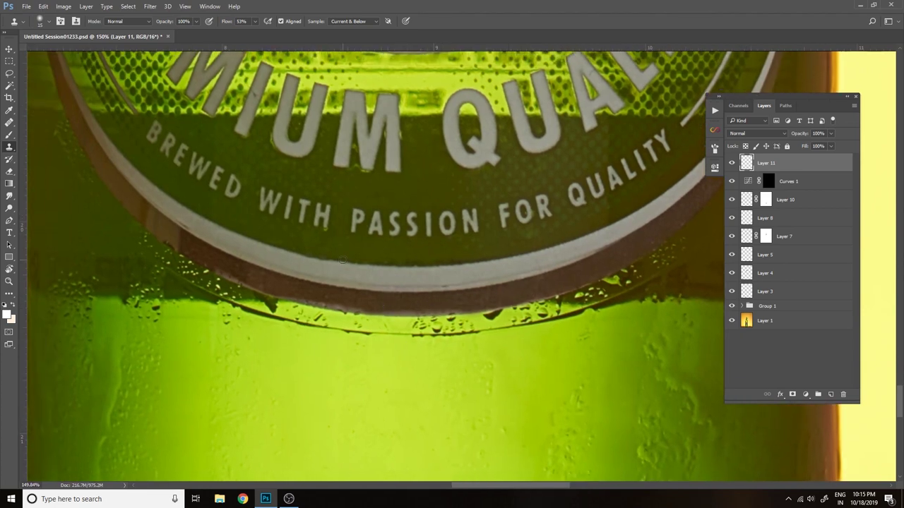
{"action": "scroll", "coordinate": [351, 333], "scroll_direction": "down", "scroll_amount": 1}
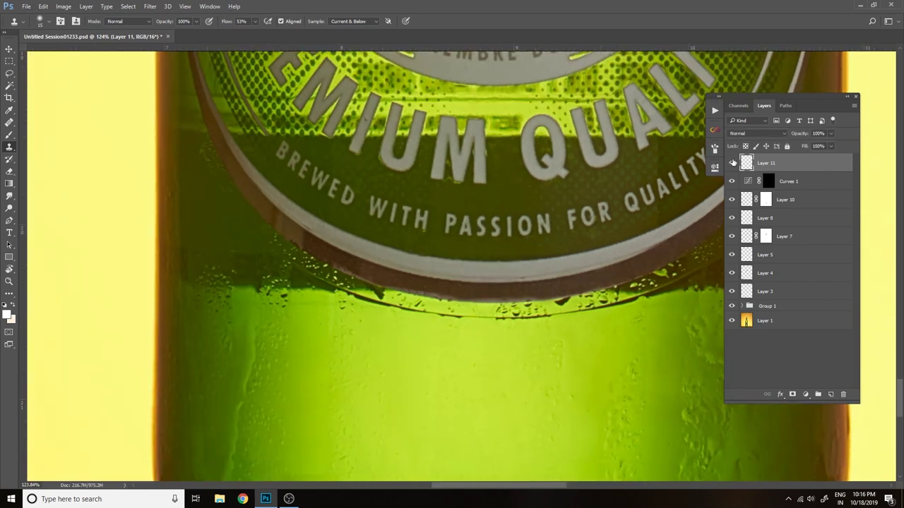
{"action": "scroll", "coordinate": [333, 353], "scroll_direction": "up", "scroll_amount": 2}
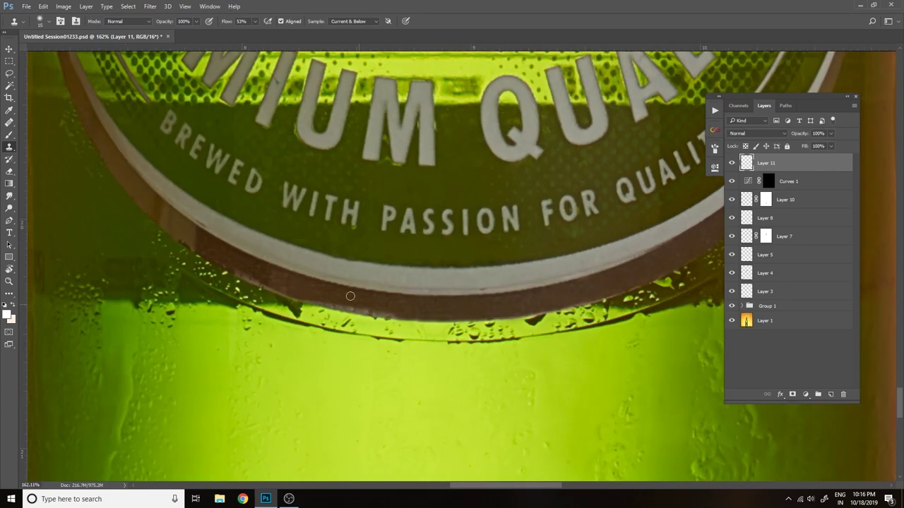
{"action": "scroll", "coordinate": [377, 311], "scroll_direction": "down", "scroll_amount": 1}
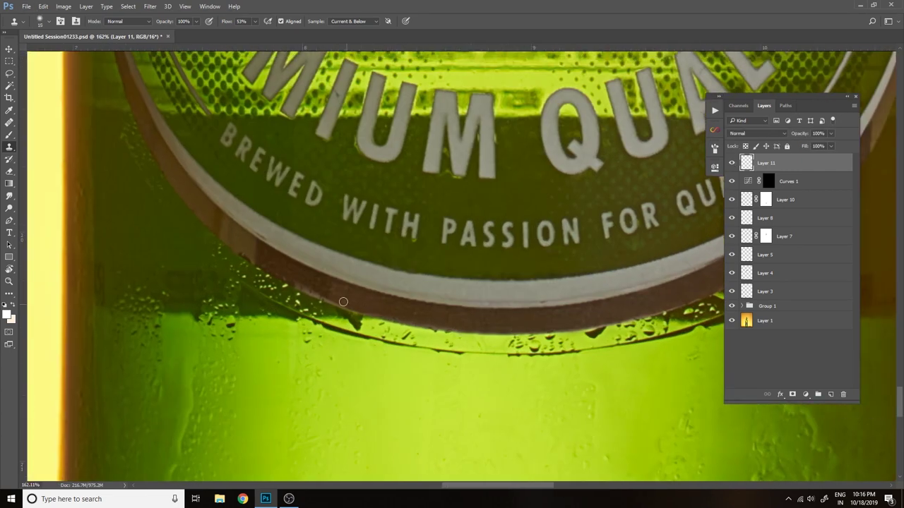
{"action": "scroll", "coordinate": [343, 299], "scroll_direction": "up", "scroll_amount": 1}
{"action": "scroll", "coordinate": [379, 317], "scroll_direction": "down", "scroll_amount": 3}
{"action": "scroll", "coordinate": [333, 299], "scroll_direction": "up", "scroll_amount": 1}
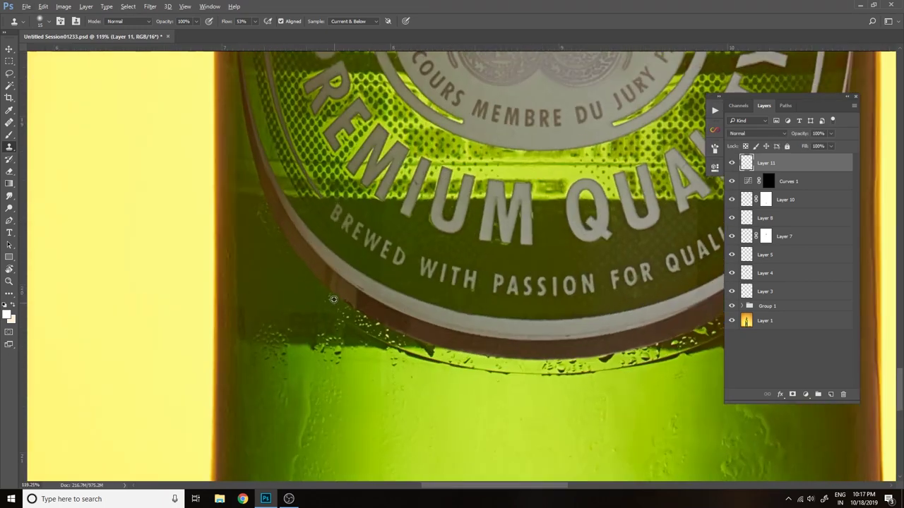
{"action": "scroll", "coordinate": [333, 298], "scroll_direction": "down", "scroll_amount": 2}
{"action": "scroll", "coordinate": [396, 296], "scroll_direction": "up", "scroll_amount": 1}
{"action": "scroll", "coordinate": [407, 292], "scroll_direction": "up", "scroll_amount": 2}
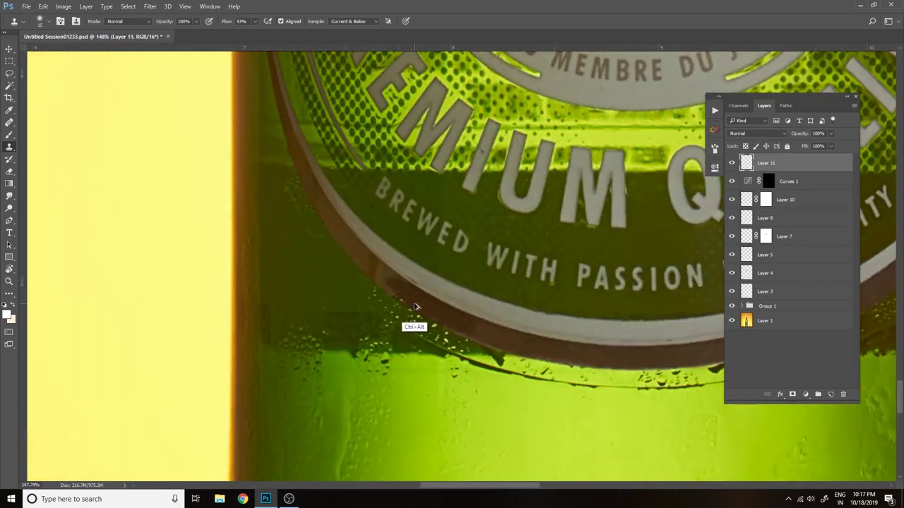
{"action": "scroll", "coordinate": [445, 311], "scroll_direction": "up", "scroll_amount": 5, "text": "alt"}
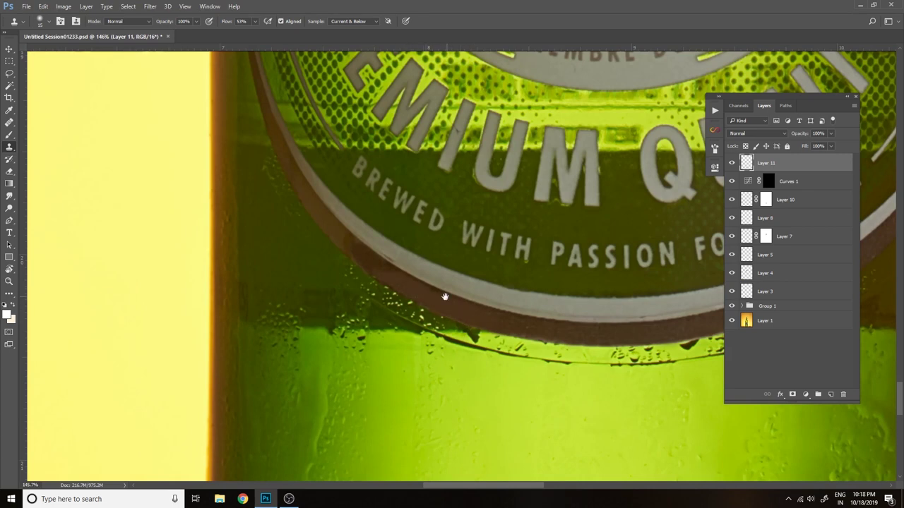
{"action": "scroll", "coordinate": [424, 290], "scroll_direction": "up", "scroll_amount": 1, "text": "alt"}
{"action": "scroll", "coordinate": [332, 257], "scroll_direction": "up", "scroll_amount": 1, "text": "alt"}
{"action": "scroll", "coordinate": [353, 275], "scroll_direction": "up", "scroll_amount": 1, "text": "alt"}
{"action": "scroll", "coordinate": [353, 285], "scroll_direction": "up", "scroll_amount": 1, "text": "alt"}
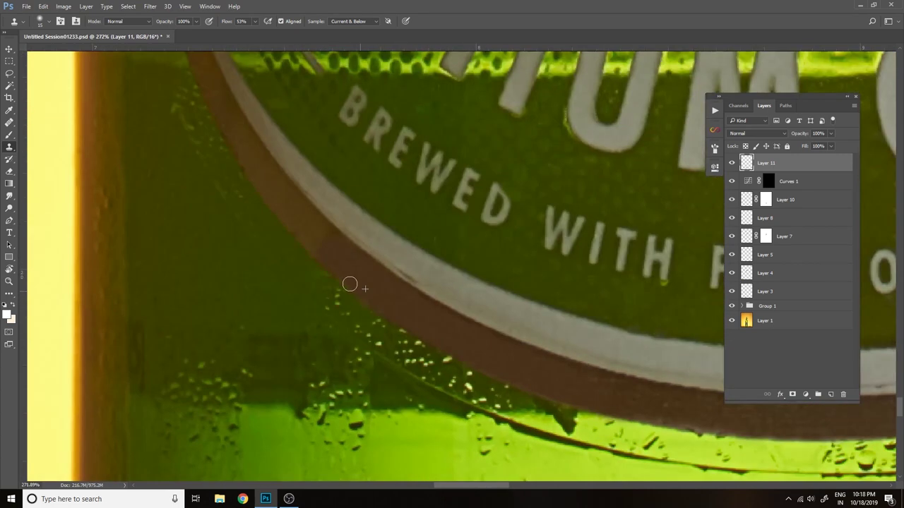
{"action": "scroll", "coordinate": [360, 274], "scroll_direction": "down", "scroll_amount": 8, "text": "alt"}
{"action": "scroll", "coordinate": [368, 283], "scroll_direction": "up", "scroll_amount": 4, "text": "alt"}
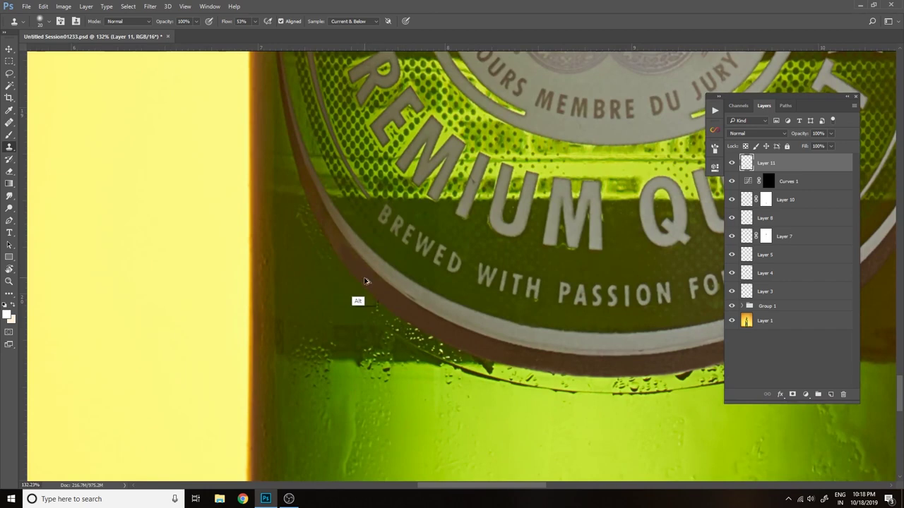
{"action": "scroll", "coordinate": [339, 247], "scroll_direction": "down", "scroll_amount": 3, "text": "alt"}
{"action": "scroll", "coordinate": [339, 247], "scroll_direction": "down", "scroll_amount": 2, "text": "alt"}
{"action": "scroll", "coordinate": [424, 353], "scroll_direction": "up", "scroll_amount": 3, "text": "alt"}
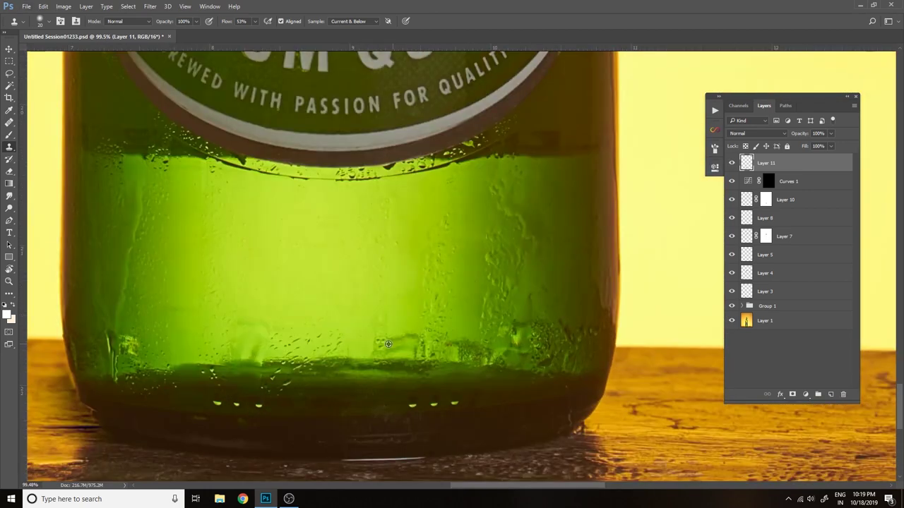
{"action": "scroll", "coordinate": [424, 353], "scroll_direction": "down", "scroll_amount": 5, "text": "alt"}
- Toggle Layer 11 to compare before and after, save, and add Layer 12
{"action": "left_click", "coordinate": [732, 163]}
{"action": "key", "text": "ctrl+s"}
{"action": "scroll", "coordinate": [355, 420], "scroll_direction": "up", "scroll_amount": 5, "text": "alt"}
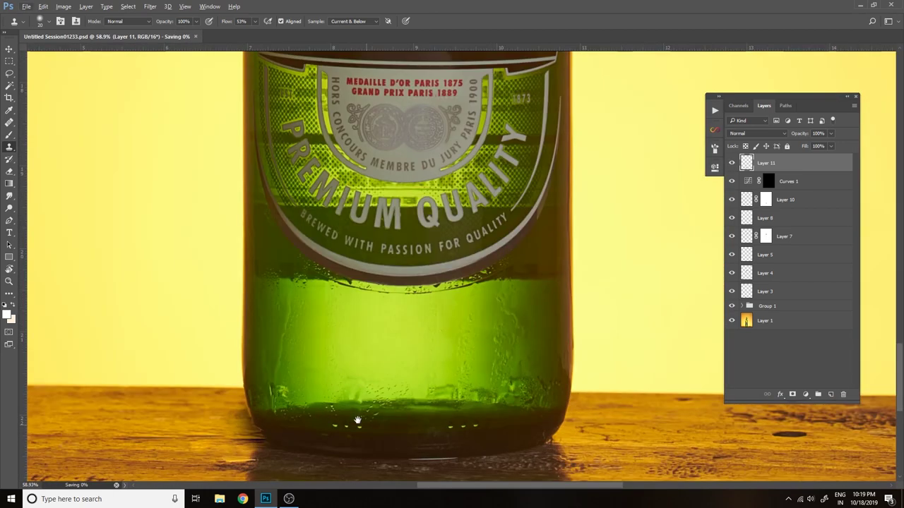
{"action": "left_click", "coordinate": [831, 394]}
{"action": "key", "text": "j"}
{"action": "left_click", "coordinate": [113, 21]}
- Start healing the tabletop on Layer 12, then set up the Clone Stamp
{"action": "left_click", "coordinate": [106, 65]}
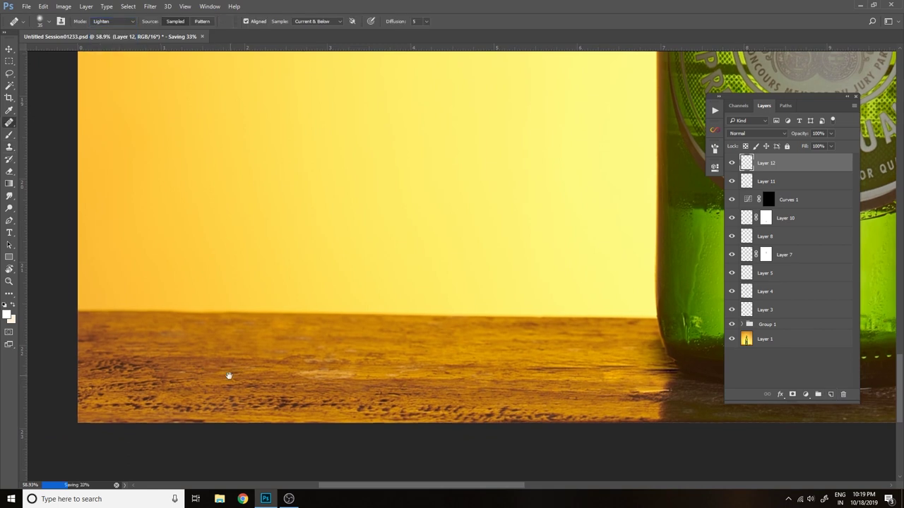
{"action": "scroll", "coordinate": [228, 375], "scroll_direction": "left", "scroll_amount": 3}
{"action": "key", "text": "s"}
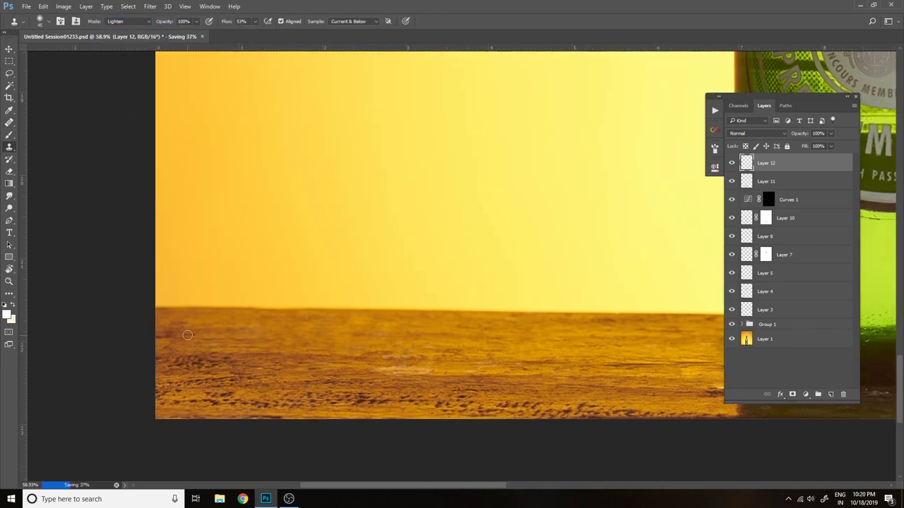
{"action": "scroll", "coordinate": [246, 345], "scroll_direction": "down", "scroll_amount": 2, "text": "alt"}
{"action": "scroll", "coordinate": [192, 394], "scroll_direction": "down", "scroll_amount": 2, "text": "alt"}
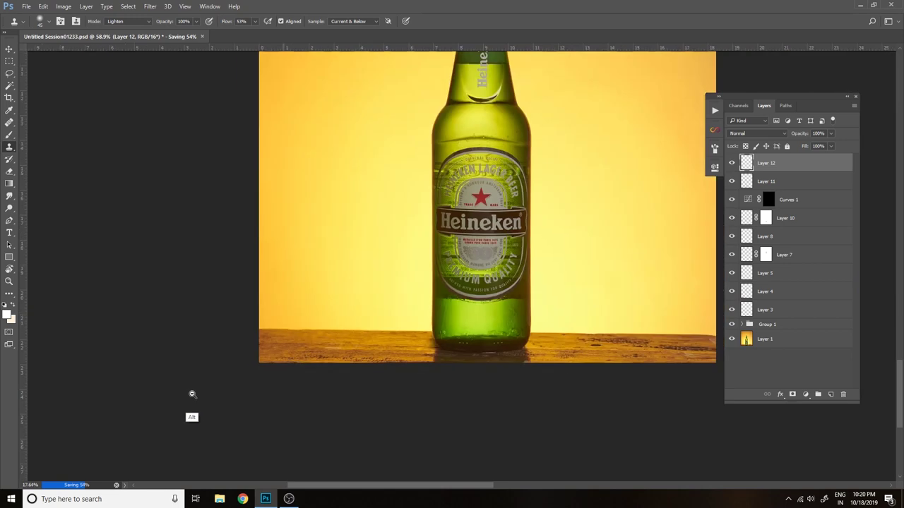
{"action": "scroll", "coordinate": [192, 394], "scroll_direction": "up", "scroll_amount": 3, "text": "alt"}
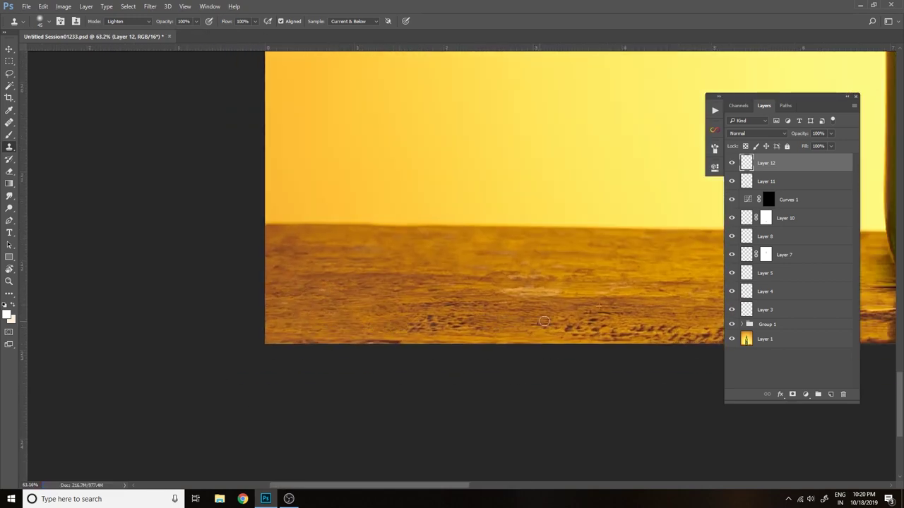
{"action": "scroll", "coordinate": [485, 324], "scroll_direction": "up", "scroll_amount": 1, "text": "alt"}
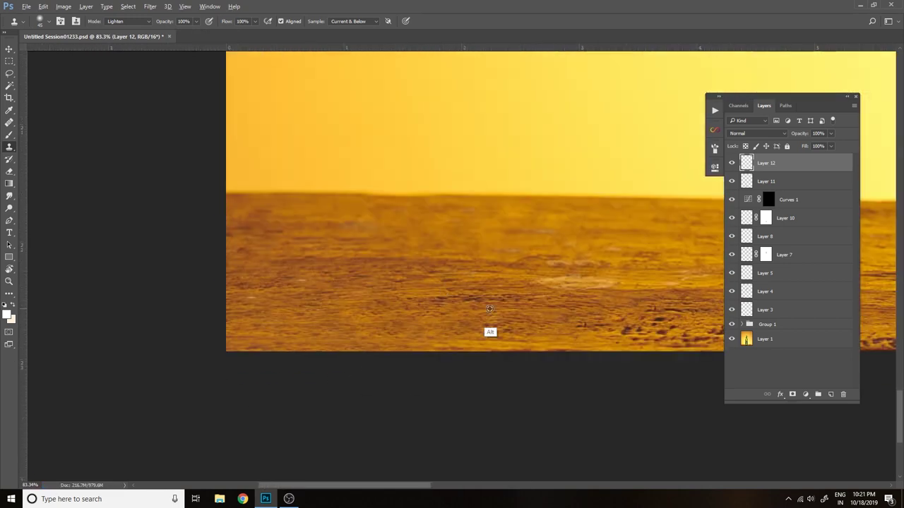
{"action": "scroll", "coordinate": [494, 312], "scroll_direction": "down", "scroll_amount": 3, "text": "alt"}
{"action": "scroll", "coordinate": [456, 315], "scroll_direction": "up", "scroll_amount": 2, "text": "alt"}
{"action": "scroll", "coordinate": [616, 319], "scroll_direction": "up", "scroll_amount": 1, "text": "alt"}
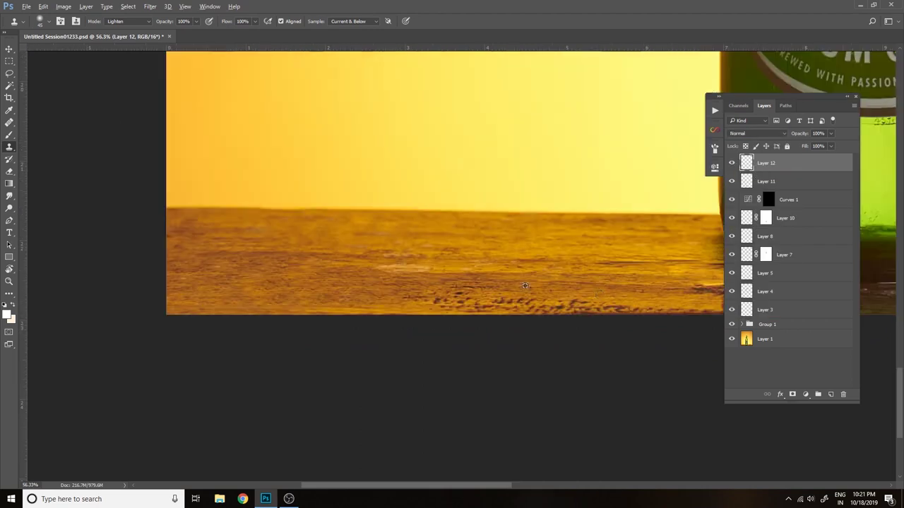
{"action": "scroll", "coordinate": [511, 287], "scroll_direction": "right", "scroll_amount": 3}
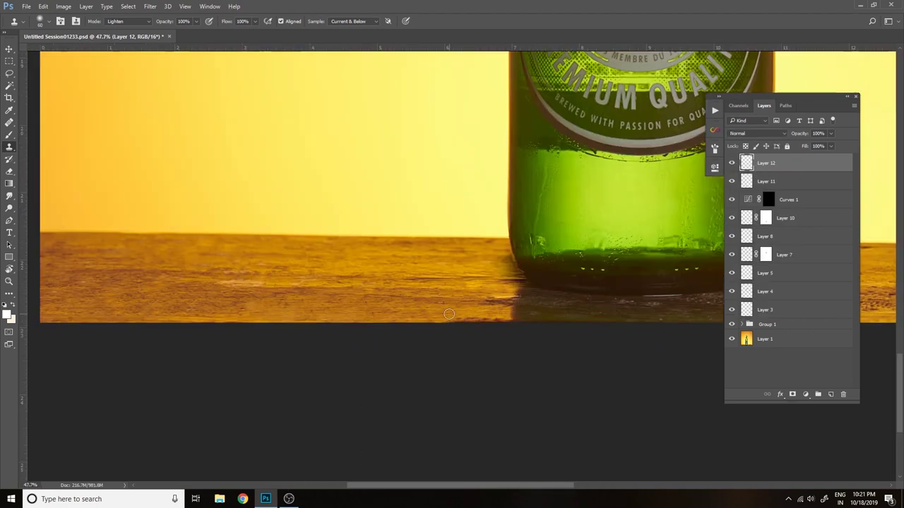
{"action": "scroll", "coordinate": [495, 304], "scroll_direction": "up", "scroll_amount": 1, "text": "alt"}
{"action": "scroll", "coordinate": [466, 332], "scroll_direction": "up", "scroll_amount": 1, "text": "alt"}
{"action": "scroll", "coordinate": [438, 349], "scroll_direction": "right", "scroll_amount": 2}
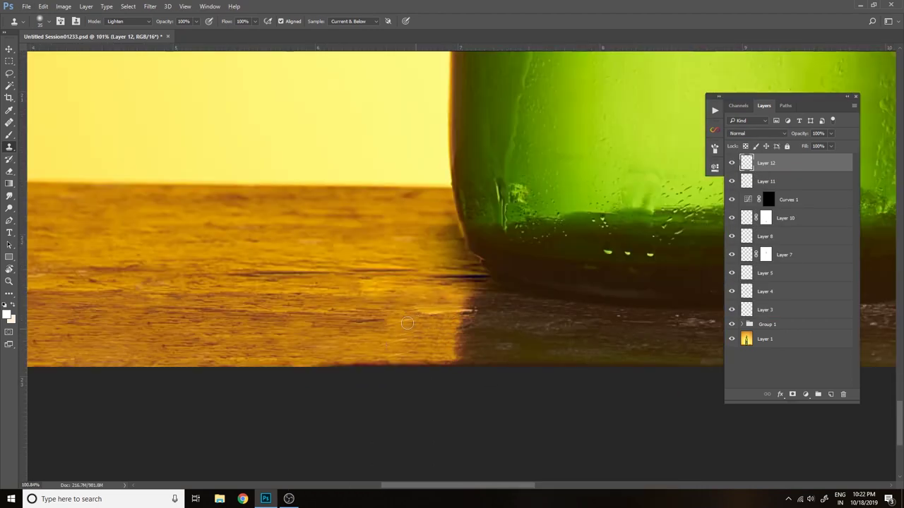
{"action": "scroll", "coordinate": [438, 349], "scroll_direction": "down", "scroll_amount": 2, "text": "alt"}
- Clone wood texture over the blotchy tabletop beside the bottle
{"action": "left_click_drag", "start_coordinate": [455, 337], "coordinate": [427, 333]}
{"action": "scroll", "coordinate": [427, 333], "scroll_direction": "right", "scroll_amount": 3}
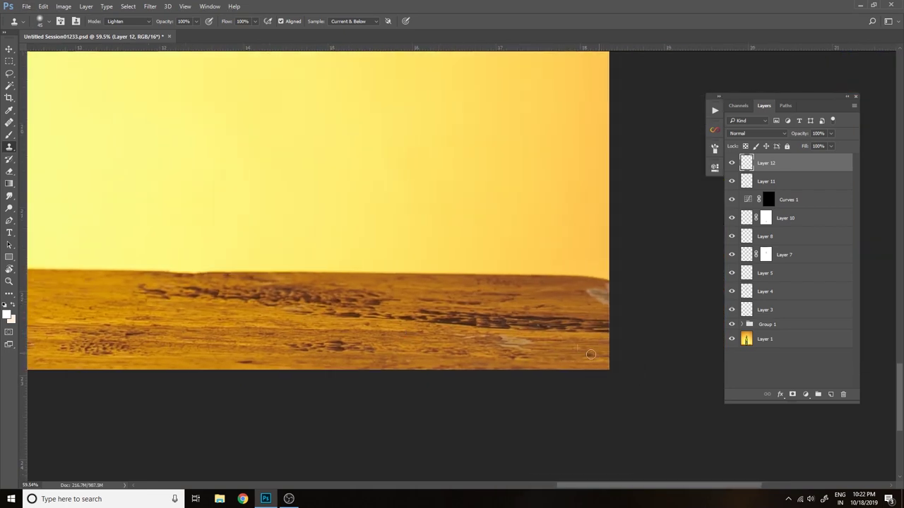
{"action": "scroll", "coordinate": [495, 357], "scroll_direction": "left", "scroll_amount": 1}
{"action": "scroll", "coordinate": [438, 357], "scroll_direction": "left", "scroll_amount": 1}
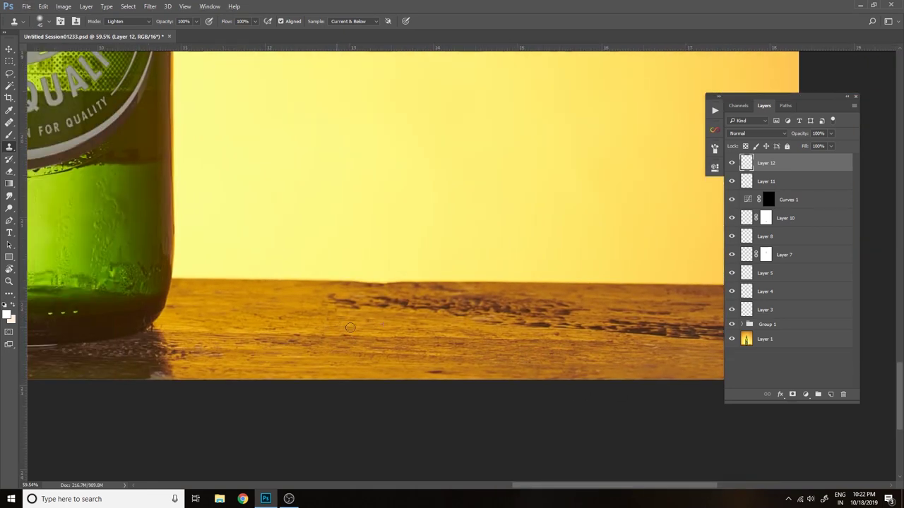
{"action": "scroll", "coordinate": [334, 339], "scroll_direction": "down", "scroll_amount": 1, "text": "alt"}
{"action": "scroll", "coordinate": [365, 343], "scroll_direction": "down", "scroll_amount": 1, "text": "alt"}
{"action": "scroll", "coordinate": [407, 297], "scroll_direction": "down", "scroll_amount": 1, "text": "alt"}
{"action": "scroll", "coordinate": [406, 297], "scroll_direction": "up", "scroll_amount": 3, "text": "alt"}
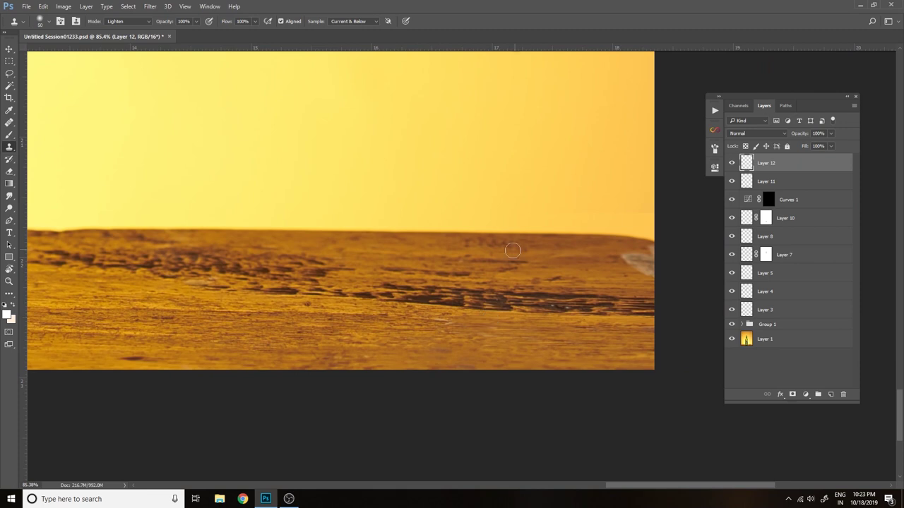
{"action": "scroll", "coordinate": [438, 297], "scroll_direction": "down", "scroll_amount": 2, "text": "alt"}
{"action": "scroll", "coordinate": [384, 318], "scroll_direction": "up", "scroll_amount": 2, "text": "alt"}
{"action": "scroll", "coordinate": [466, 327], "scroll_direction": "up", "scroll_amount": 1, "text": "alt"}
{"action": "scroll", "coordinate": [466, 328], "scroll_direction": "up", "scroll_amount": 1, "text": "alt"}
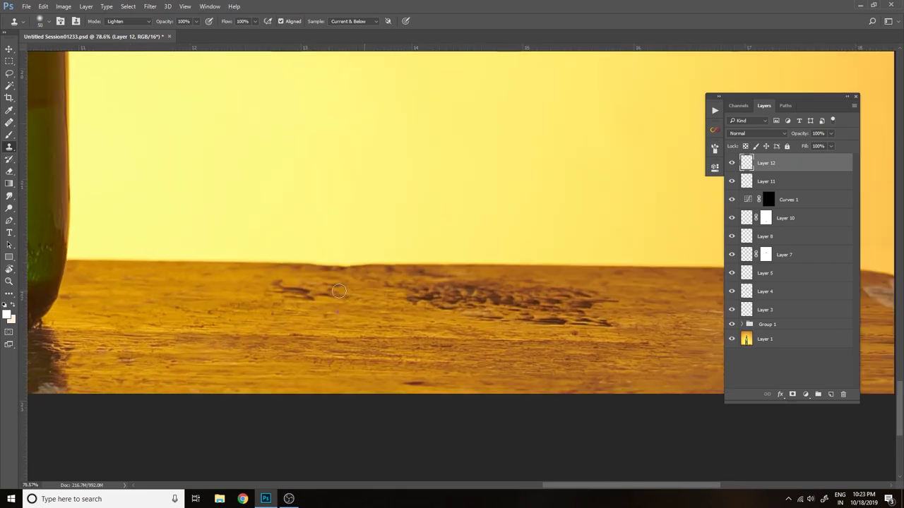
{"action": "scroll", "coordinate": [594, 321], "scroll_direction": "up", "scroll_amount": 1, "text": "alt"}
{"action": "scroll", "coordinate": [549, 333], "scroll_direction": "up", "scroll_amount": 1, "text": "alt"}
{"action": "scroll", "coordinate": [425, 413], "scroll_direction": "down", "scroll_amount": 5, "text": "alt"}
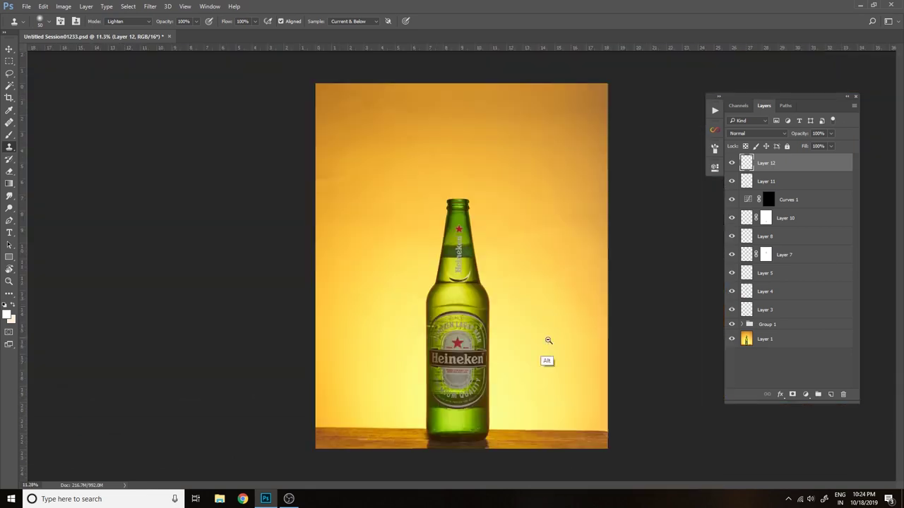
- Fit the whole image on screen to review the retouched table
{"action": "key", "text": "ctrl+0"}
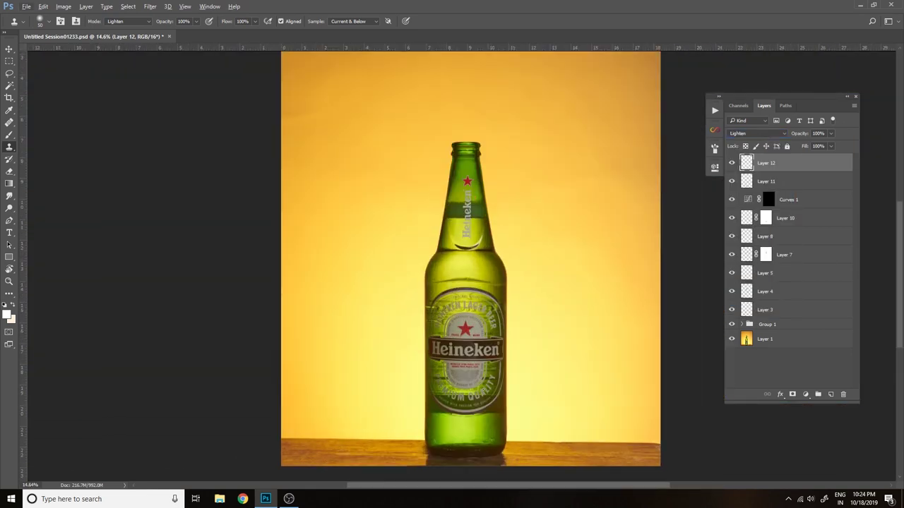
{"action": "scroll", "coordinate": [494, 339], "scroll_direction": "up", "scroll_amount": 3, "text": "alt"}
{"action": "scroll", "coordinate": [495, 339], "scroll_direction": "right", "scroll_amount": 2}
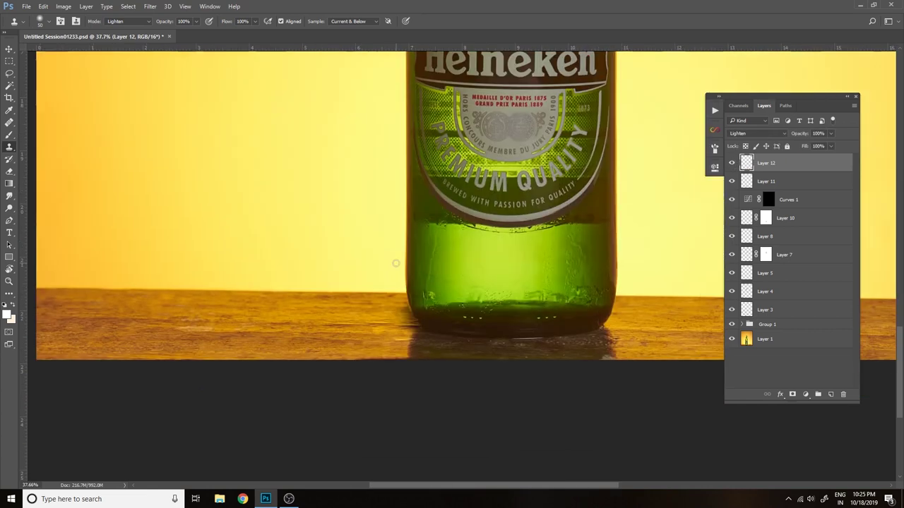
{"action": "key", "text": "e"}
{"action": "scroll", "coordinate": [477, 300], "scroll_direction": "down", "scroll_amount": 3, "text": "alt"}
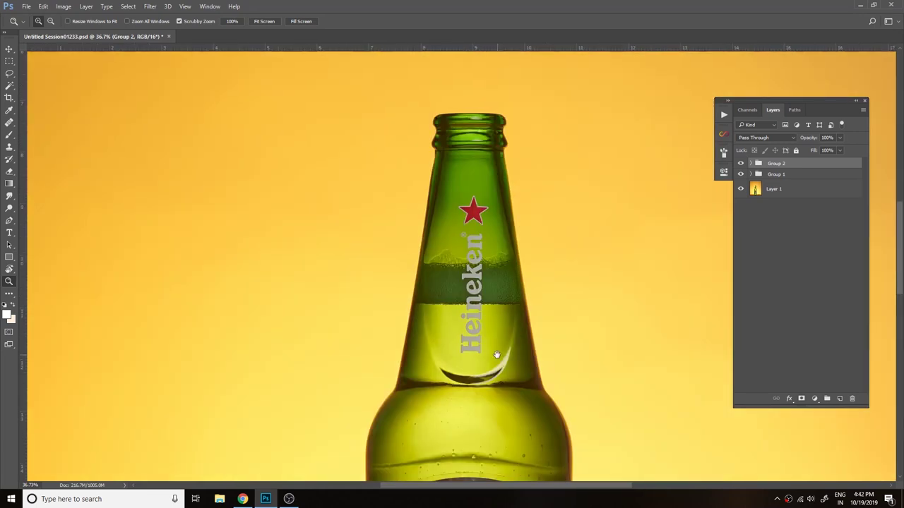
- Add a brightening Curves 2 with an inverted black mask, duplicate it, and group both as Group 3
{"action": "left_click_drag", "start_coordinate": [497, 354], "coordinate": [491, 252]}
{"action": "left_click", "coordinate": [814, 399]}
{"action": "left_click", "coordinate": [777, 250]}
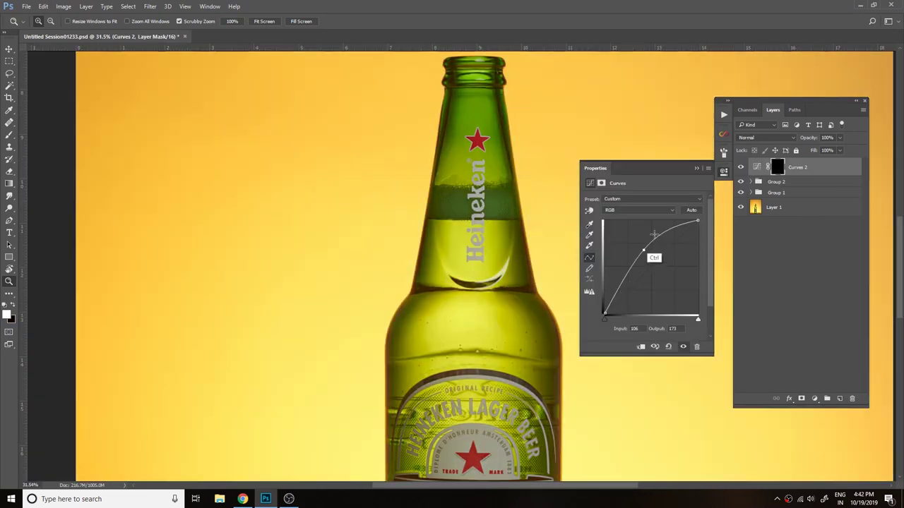
{"action": "key", "text": "ctrl+j"}
{"action": "left_click", "coordinate": [803, 171], "text": "ctrl"}
{"action": "key", "text": "ctrl+g"}
- Paint the brightening onto the bottle neck through the Curves 2 mask with a soft brush
{"action": "scroll", "coordinate": [492, 236], "scroll_direction": "up", "scroll_amount": 3, "text": "alt"}
{"action": "key", "text": "b"}
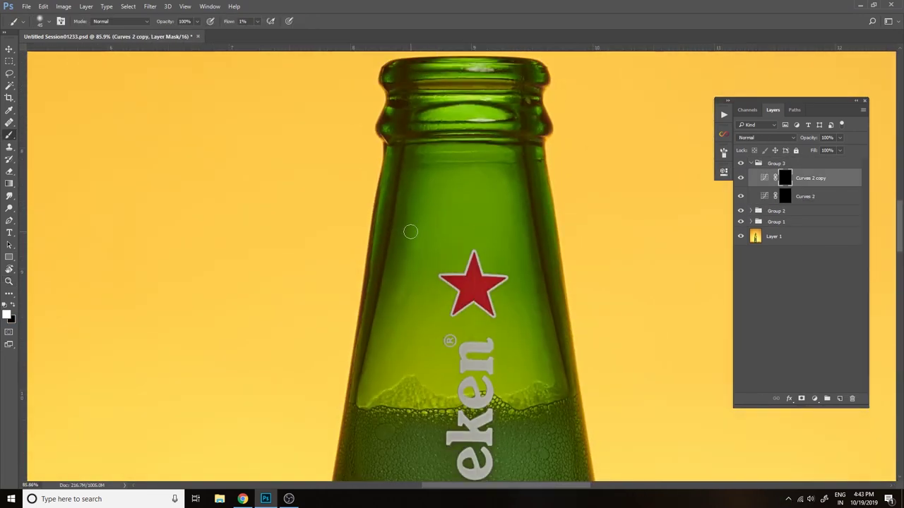
{"action": "key", "text": "alt+bracketleft"}
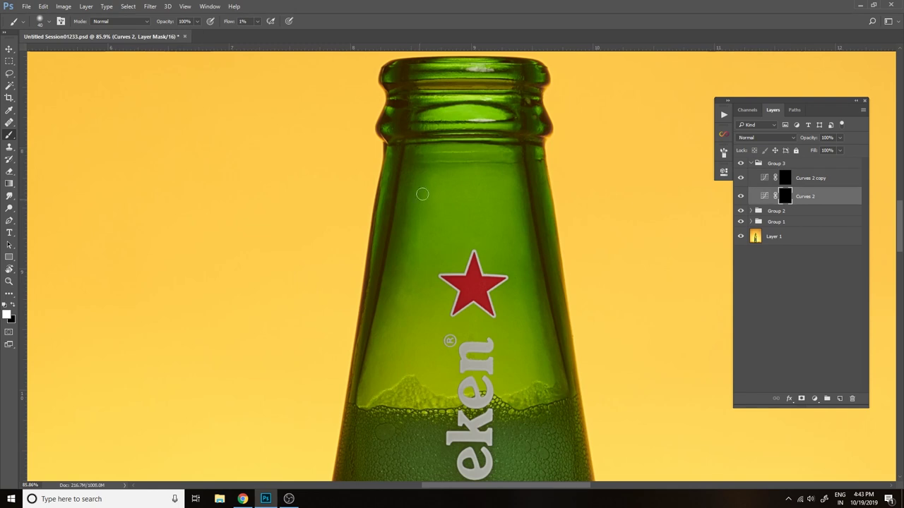
{"action": "left_click_drag", "start_coordinate": [422, 194], "coordinate": [412, 120]}
{"action": "key", "text": "alt+bracketright"}
{"action": "key", "text": "alt+bracketleft"}
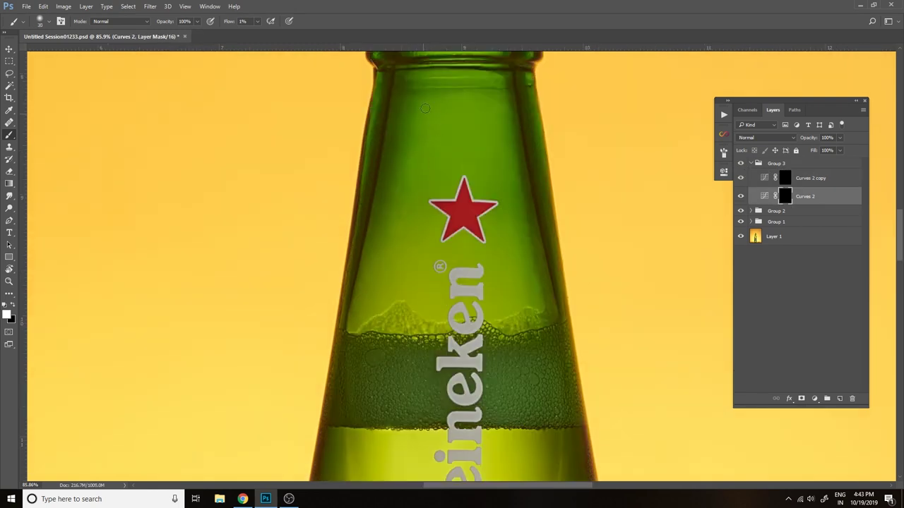
{"action": "left_click", "coordinate": [781, 178]}
- Enlarge the brush to 60 and keep painting the Curves 2 and Curves 2 copy masks on the shoulder
{"action": "key", "text": "z"}
{"action": "scroll", "coordinate": [503, 278], "scroll_direction": "down", "scroll_amount": 5}
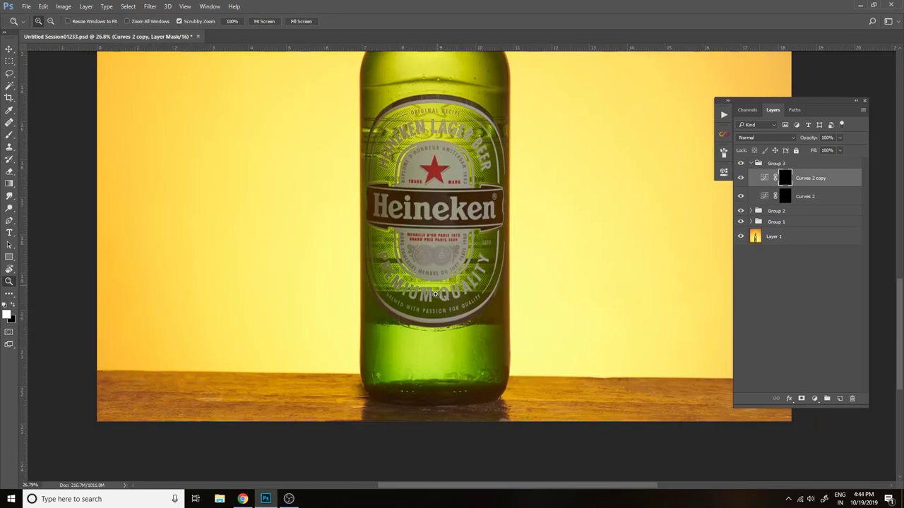
{"action": "scroll", "coordinate": [502, 279], "scroll_direction": "up", "scroll_amount": 6}
{"action": "scroll", "coordinate": [503, 279], "scroll_direction": "down", "scroll_amount": 2}
{"action": "scroll", "coordinate": [503, 279], "scroll_direction": "down", "scroll_amount": 2}
{"action": "key", "text": "b"}
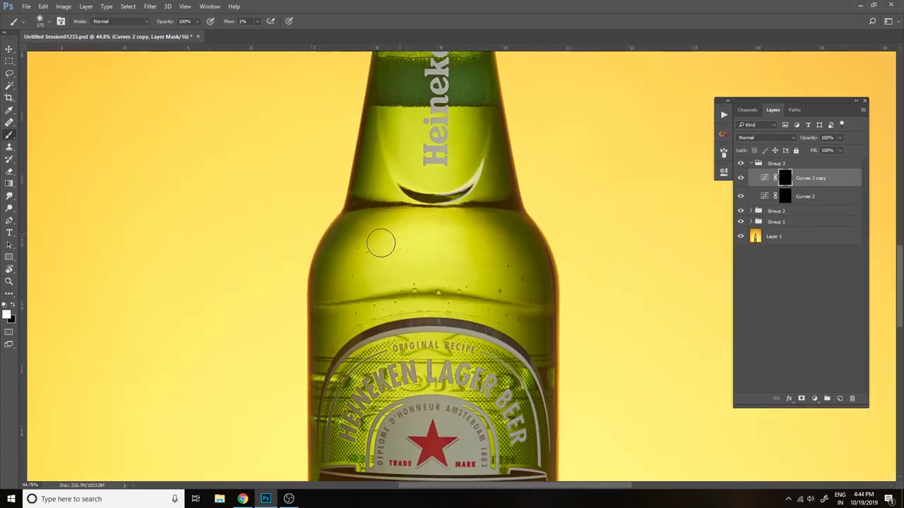
{"action": "scroll", "coordinate": [504, 173], "scroll_direction": "down", "scroll_amount": 3}
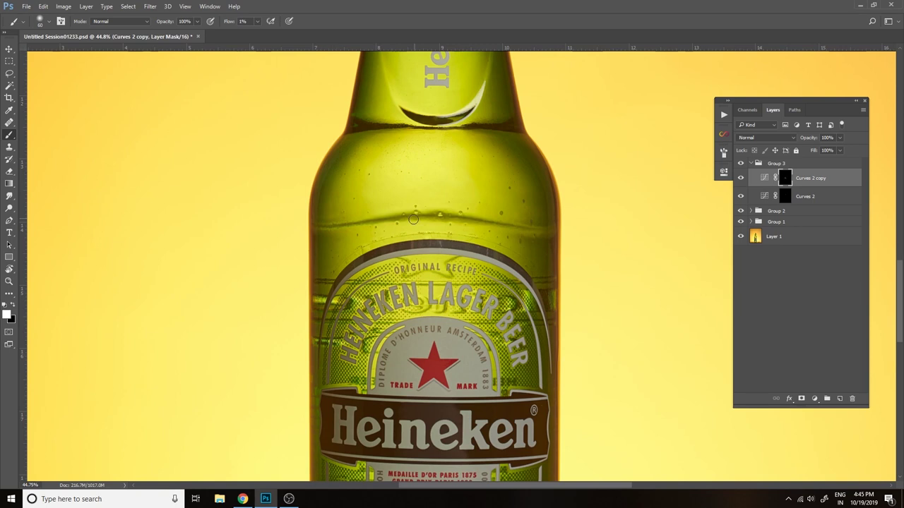
{"action": "key", "text": "alt+bracketleft"}
{"action": "key", "text": "bracketright"}
{"action": "key", "text": "bracketright"}
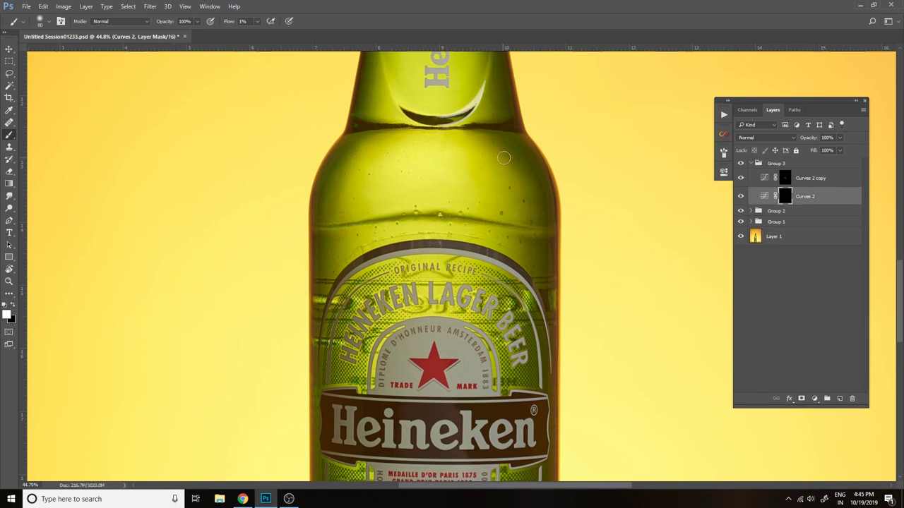
{"action": "key", "text": "alt+bracketright"}
- Toggle Group 3 off and on to compare the bottle, then collapse the group
{"action": "left_click", "coordinate": [741, 163]}
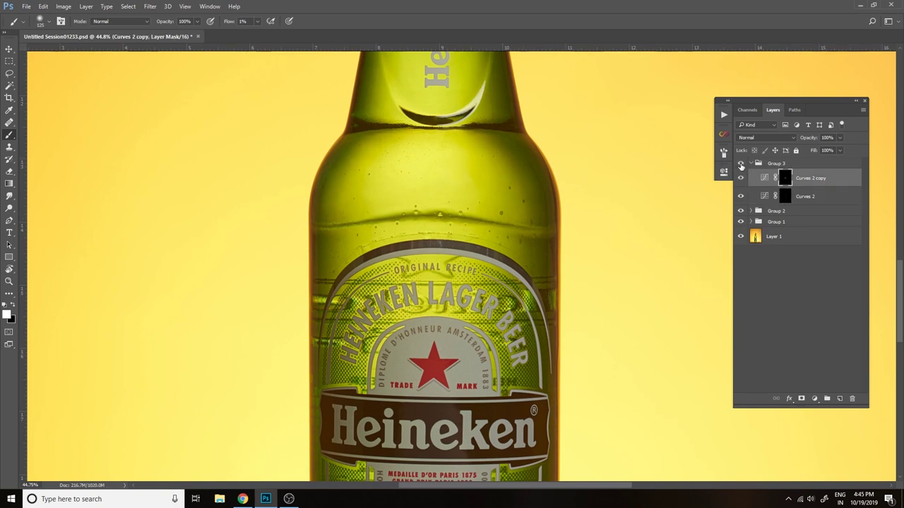
{"action": "scroll", "coordinate": [699, 170], "scroll_direction": "down", "scroll_amount": 3}
{"action": "scroll", "coordinate": [700, 169], "scroll_direction": "down", "scroll_amount": 3}
{"action": "left_click", "coordinate": [750, 163]}
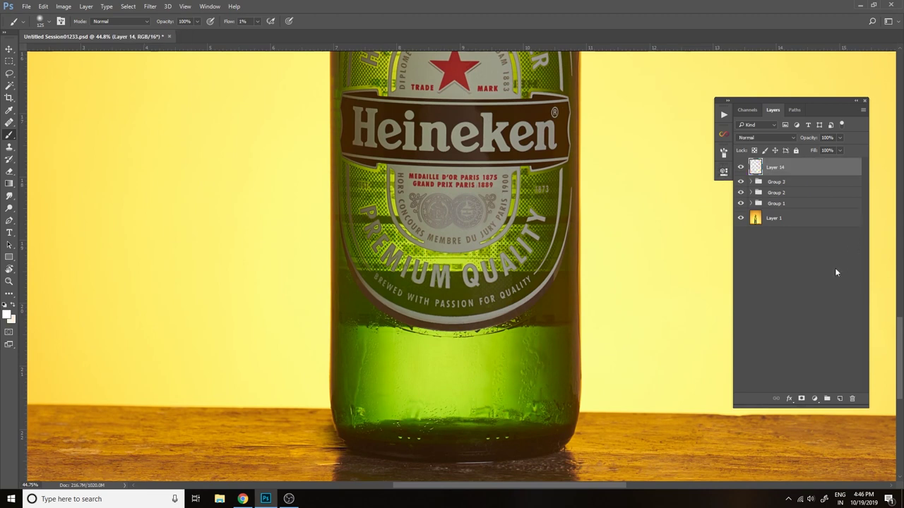
- Create merged copies of the visible image as a grey detail layer set in group fs
{"action": "key", "text": "Return"}
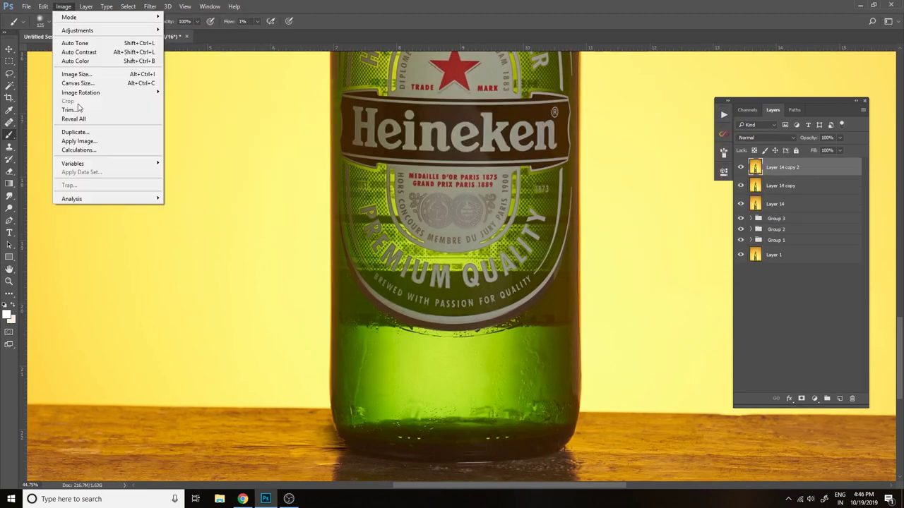
{"action": "key", "text": "Return"}
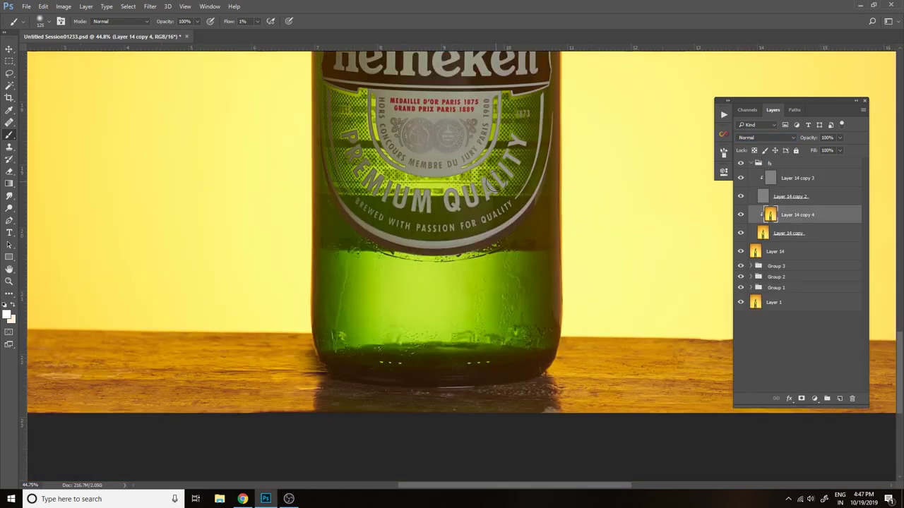
{"action": "scroll", "coordinate": [494, 181], "scroll_direction": "up", "scroll_amount": 1}
{"action": "scroll", "coordinate": [422, 351], "scroll_direction": "up", "scroll_amount": 3}
- Blend the glass on the bottle's neck and shoulder with the Mixer Brush on Layer 14 copy 4
{"action": "key", "text": "shift+b"}
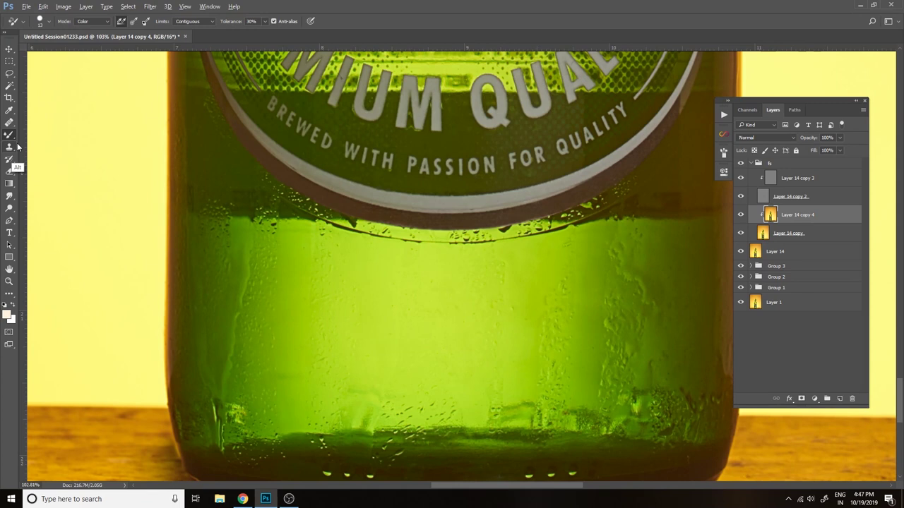
{"action": "scroll", "coordinate": [296, 381], "scroll_direction": "right", "scroll_amount": 5}
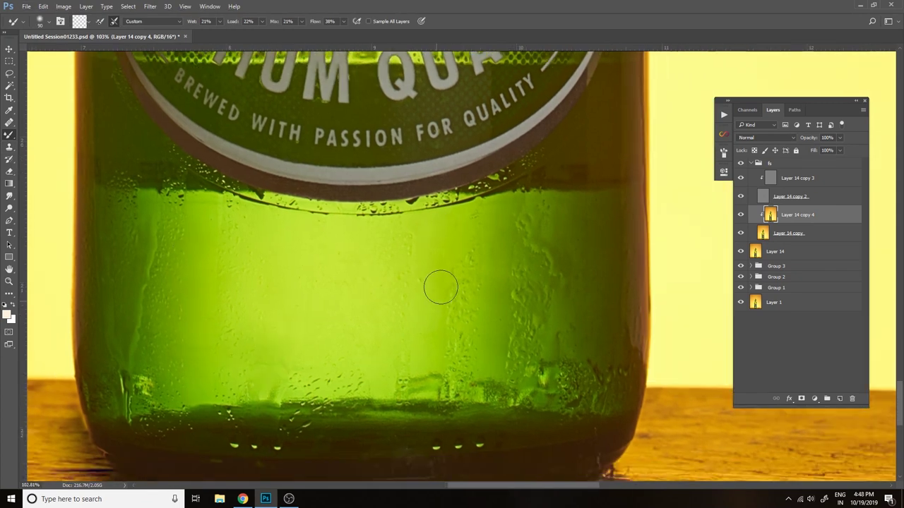
{"action": "scroll", "coordinate": [424, 339], "scroll_direction": "left", "scroll_amount": 5}
{"action": "scroll", "coordinate": [373, 414], "scroll_direction": "up", "scroll_amount": 5}
{"action": "scroll", "coordinate": [246, 262], "scroll_direction": "up", "scroll_amount": 5}
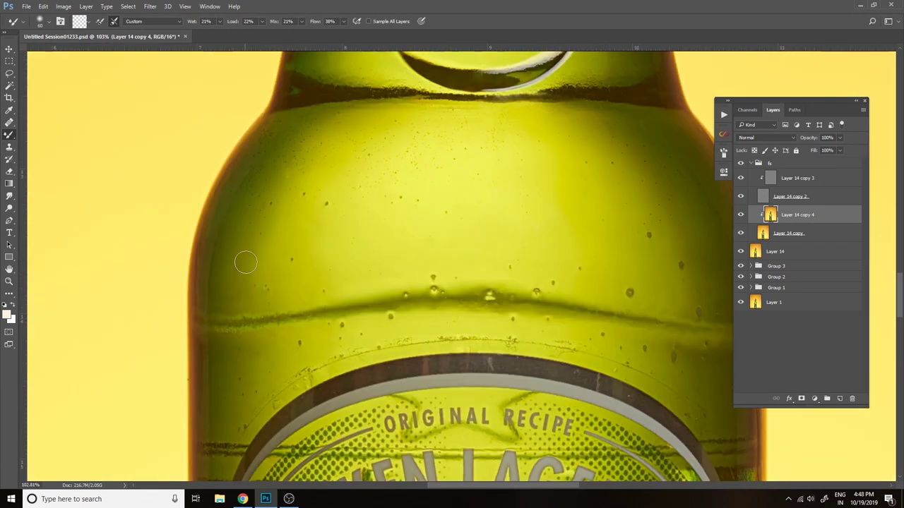
{"action": "scroll", "coordinate": [244, 276], "scroll_direction": "up", "scroll_amount": 3}
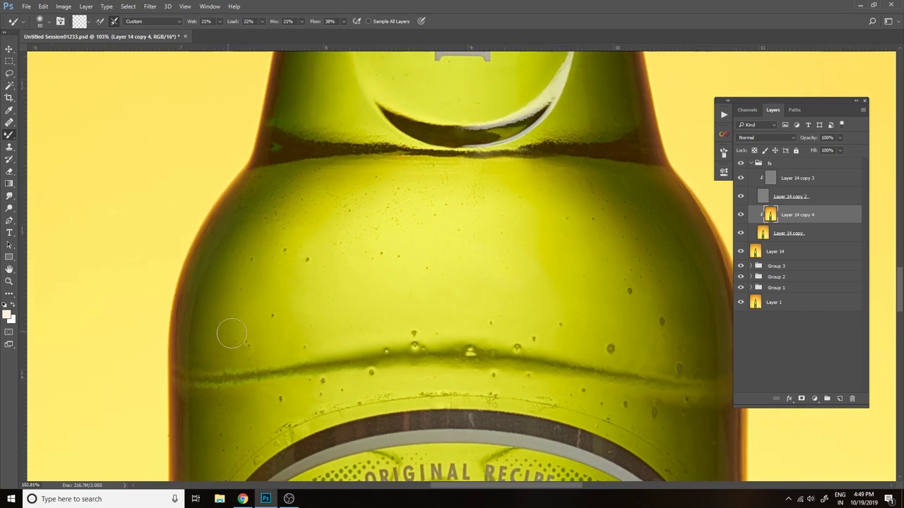
{"action": "scroll", "coordinate": [457, 195], "scroll_direction": "up", "scroll_amount": 2}
{"action": "scroll", "coordinate": [494, 247], "scroll_direction": "down", "scroll_amount": 3}
{"action": "scroll", "coordinate": [399, 201], "scroll_direction": "up", "scroll_amount": 3}
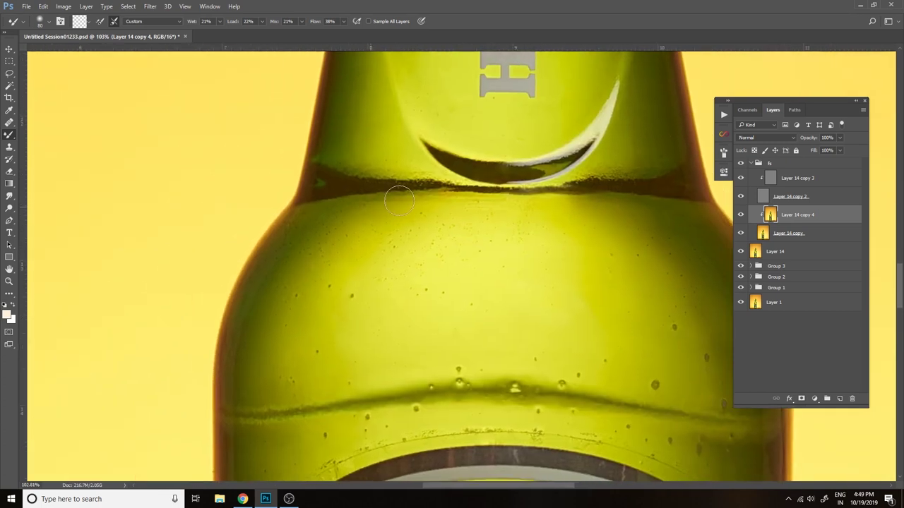
{"action": "scroll", "coordinate": [399, 202], "scroll_direction": "up", "scroll_amount": 3}
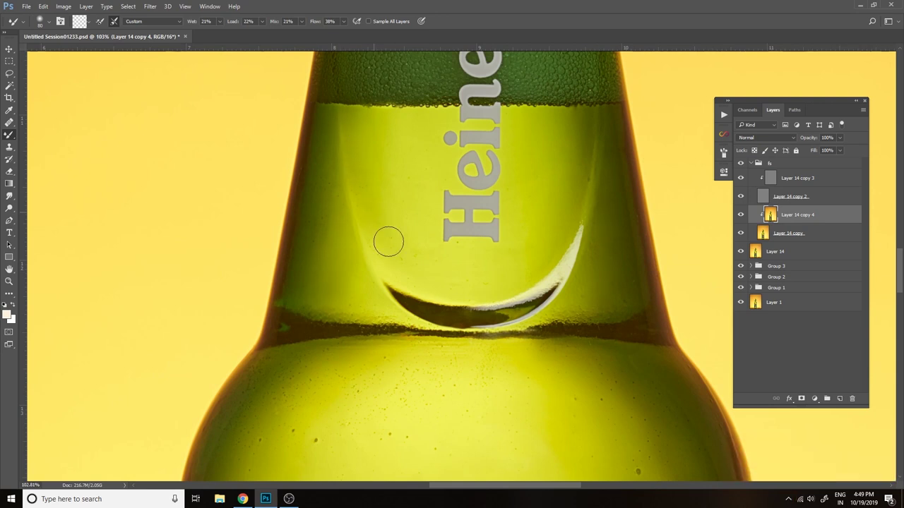
{"action": "scroll", "coordinate": [616, 207], "scroll_direction": "down", "scroll_amount": 2, "text": "alt"}
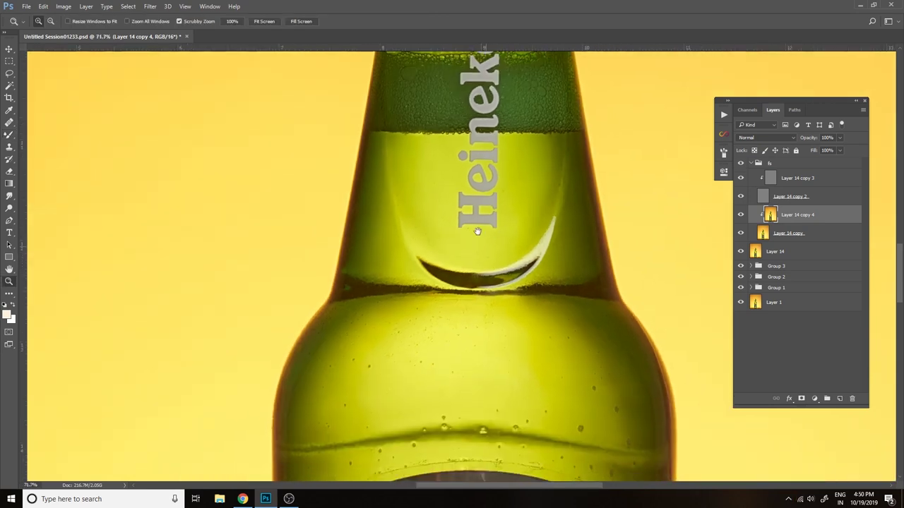
{"action": "scroll", "coordinate": [273, 285], "scroll_direction": "down", "scroll_amount": 3}
{"action": "key", "text": "z"}
{"action": "scroll", "coordinate": [615, 205], "scroll_direction": "down", "scroll_amount": 3}
{"action": "scroll", "coordinate": [402, 265], "scroll_direction": "up", "scroll_amount": 2}
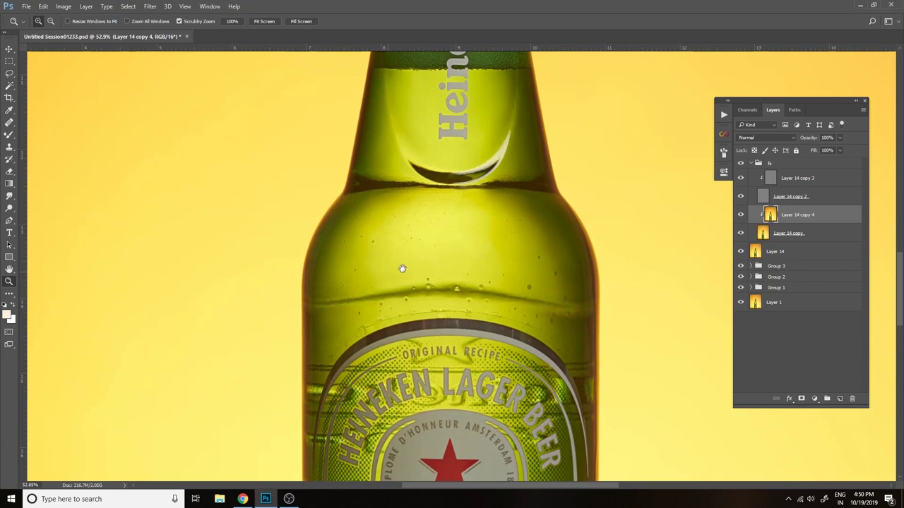
{"action": "key", "text": "b"}
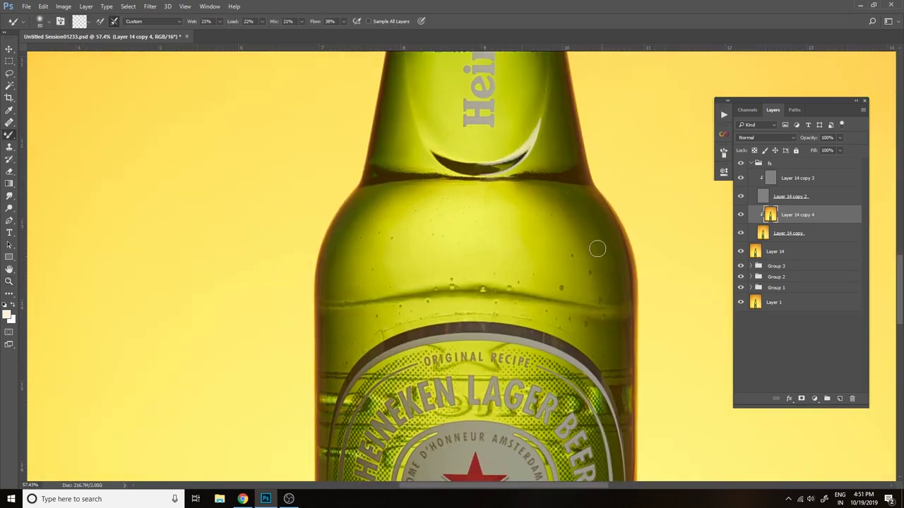
{"action": "key", "text": "z"}
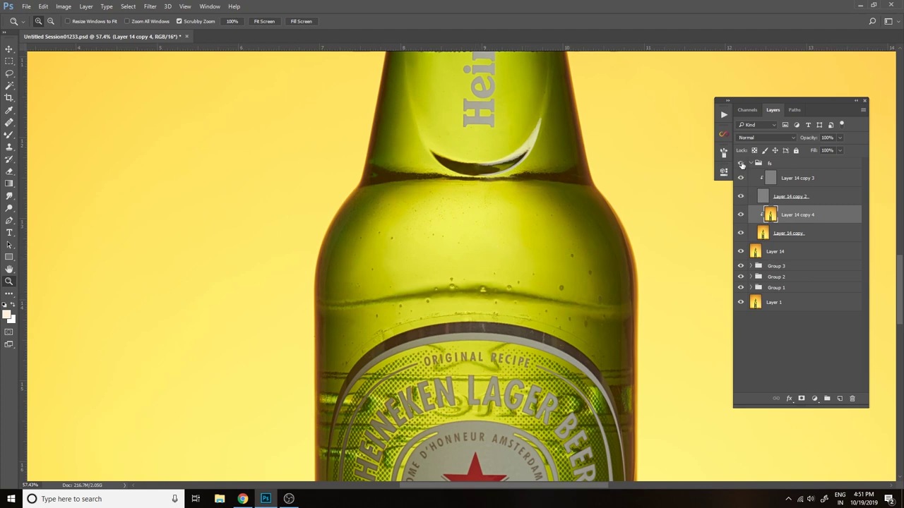
- Show the fs group, preview tones with a Black & White 1 adjustment, then hide it
{"action": "left_click", "coordinate": [741, 164]}
{"action": "key", "text": "ctrl+minus"}
{"action": "key", "text": "ctrl+minus"}
{"action": "key", "text": "ctrl+minus"}
{"action": "key", "text": "ctrl+plus"}
{"action": "key", "text": "ctrl+plus"}
{"action": "key", "text": "ctrl+plus"}
{"action": "left_click", "coordinate": [814, 398]}
{"action": "left_click", "coordinate": [840, 299]}
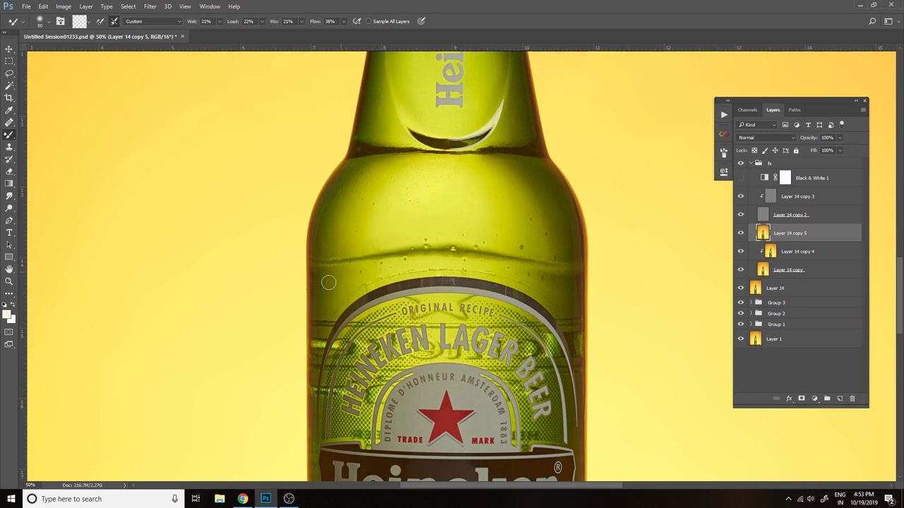
{"action": "key", "text": "ctrl+0"}
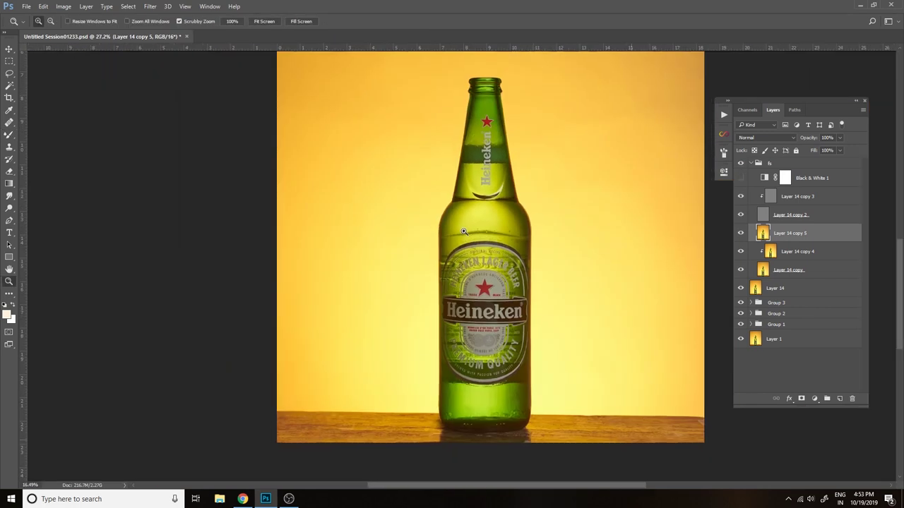
{"action": "scroll", "coordinate": [517, 248], "scroll_direction": "up", "scroll_amount": 3}
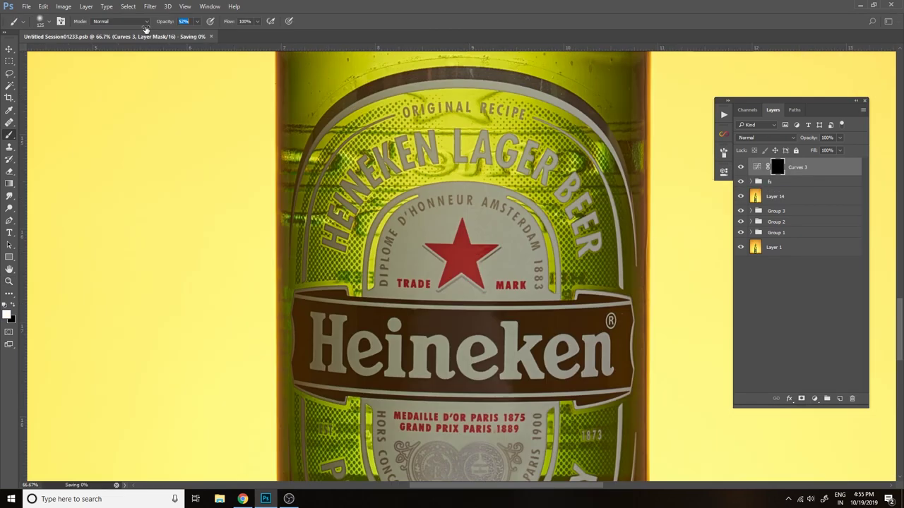
- At 40% brush opacity, paint the Curves 3 mask over the H, e, i and n of Heineken
{"action": "key", "text": "4"}
{"action": "scroll", "coordinate": [372, 374], "scroll_direction": "up", "scroll_amount": 1}
{"action": "mouse_move", "coordinate": [291, 286]}
{"action": "left_mouse_down"}
{"action": "mouse_move", "coordinate": [295, 346]}
{"action": "mouse_move", "coordinate": [322, 329]}
{"action": "mouse_move", "coordinate": [381, 363]}
{"action": "left_mouse_up"}
{"action": "left_click_drag", "start_coordinate": [405, 302], "coordinate": [400, 377]}
{"action": "mouse_move", "coordinate": [452, 324]}
{"action": "left_mouse_down"}
{"action": "mouse_move", "coordinate": [544, 343]}
{"action": "mouse_move", "coordinate": [529, 375]}
{"action": "mouse_move", "coordinate": [576, 376]}
{"action": "mouse_move", "coordinate": [580, 321]}
{"action": "mouse_move", "coordinate": [593, 375]}
{"action": "mouse_move", "coordinate": [625, 325]}
{"action": "mouse_move", "coordinate": [663, 317]}
{"action": "mouse_move", "coordinate": [675, 339]}
{"action": "mouse_move", "coordinate": [649, 374]}
{"action": "mouse_move", "coordinate": [667, 350]}
{"action": "left_mouse_up"}
- Finish brightening the final n of Heineken, then zoom out to see the whole bottle
{"action": "scroll", "coordinate": [664, 353], "scroll_direction": "right", "scroll_amount": 3}
{"action": "mouse_move", "coordinate": [583, 332]}
{"action": "left_mouse_down"}
{"action": "mouse_move", "coordinate": [608, 371]}
{"action": "mouse_move", "coordinate": [586, 349]}
{"action": "mouse_move", "coordinate": [576, 374]}
{"action": "mouse_move", "coordinate": [494, 367]}
{"action": "left_mouse_up"}
{"action": "left_click_drag", "start_coordinate": [177, 21], "coordinate": [162, 24]}
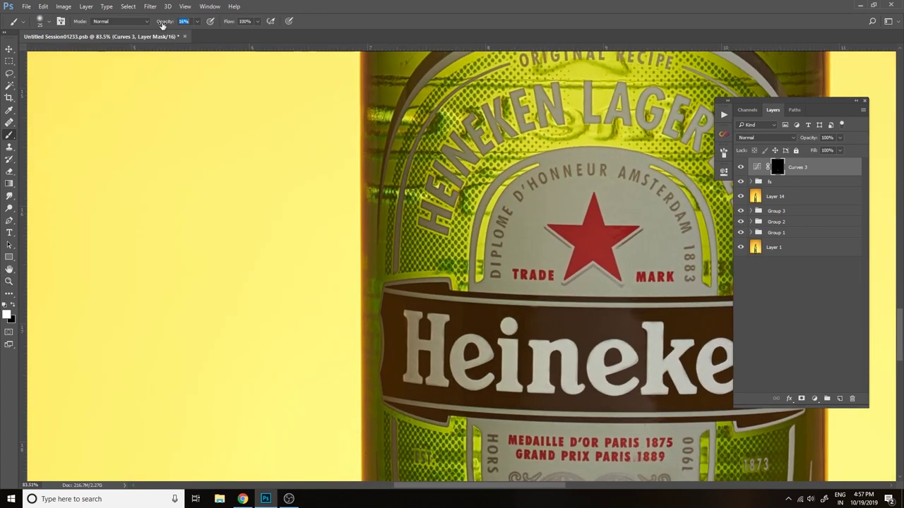
{"action": "key", "text": "ctrl+1"}
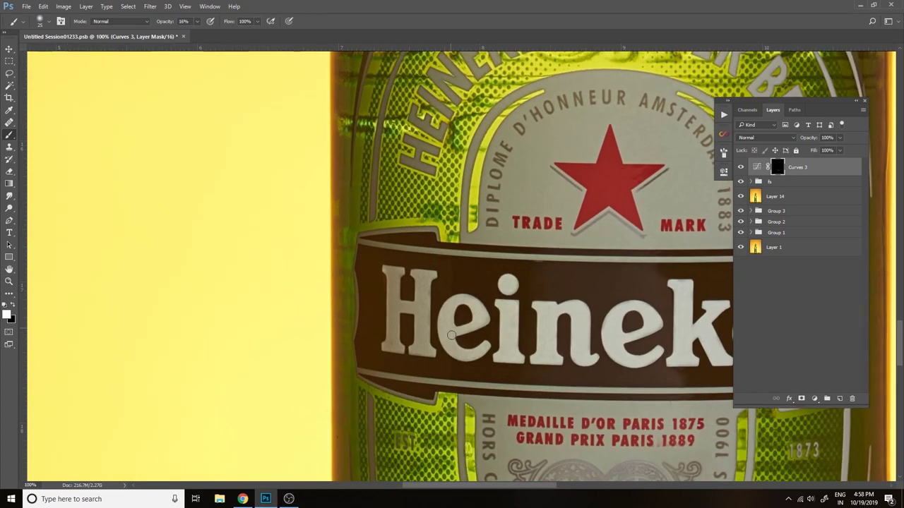
{"action": "scroll", "coordinate": [451, 336], "scroll_direction": "left", "scroll_amount": 1}
{"action": "scroll", "coordinate": [445, 314], "scroll_direction": "up", "scroll_amount": 1}
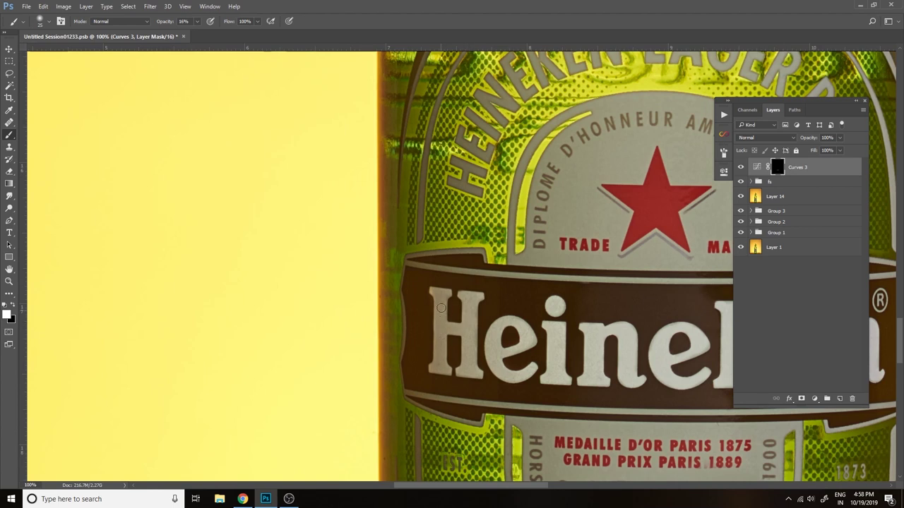
{"action": "scroll", "coordinate": [440, 308], "scroll_direction": "down", "scroll_amount": 1}
{"action": "scroll", "coordinate": [406, 288], "scroll_direction": "up", "scroll_amount": 1}
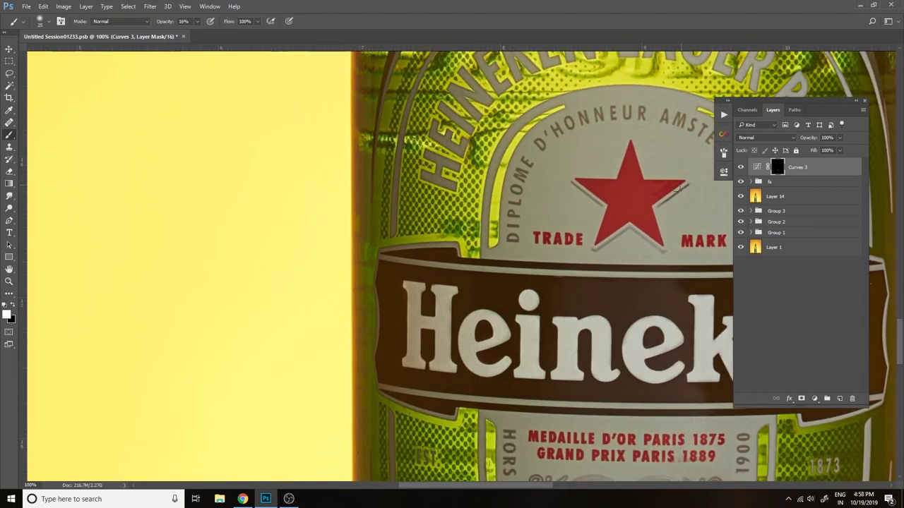
{"action": "key", "text": "z"}
{"action": "mouse_move", "coordinate": [441, 314]}
{"action": "left_mouse_down"}
{"action": "mouse_move", "coordinate": [403, 315]}
{"action": "mouse_move", "coordinate": [541, 307]}
{"action": "left_mouse_up"}
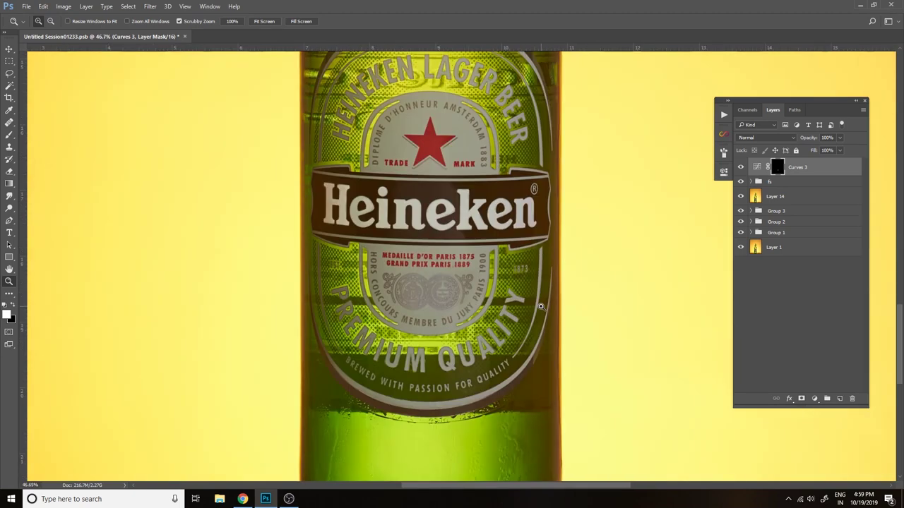
- Set the brush to 51% opacity and size 20, and start brightening the arched lettering
{"action": "scroll", "coordinate": [424, 282], "scroll_direction": "up", "scroll_amount": 2}
{"action": "key", "text": "b"}
{"action": "scroll", "coordinate": [302, 229], "scroll_direction": "up", "scroll_amount": 4}
{"action": "left_click", "coordinate": [40, 20]}
{"action": "key", "text": "5"}
{"action": "key", "text": "1"}
{"action": "left_click_drag", "start_coordinate": [270, 221], "coordinate": [317, 237]}
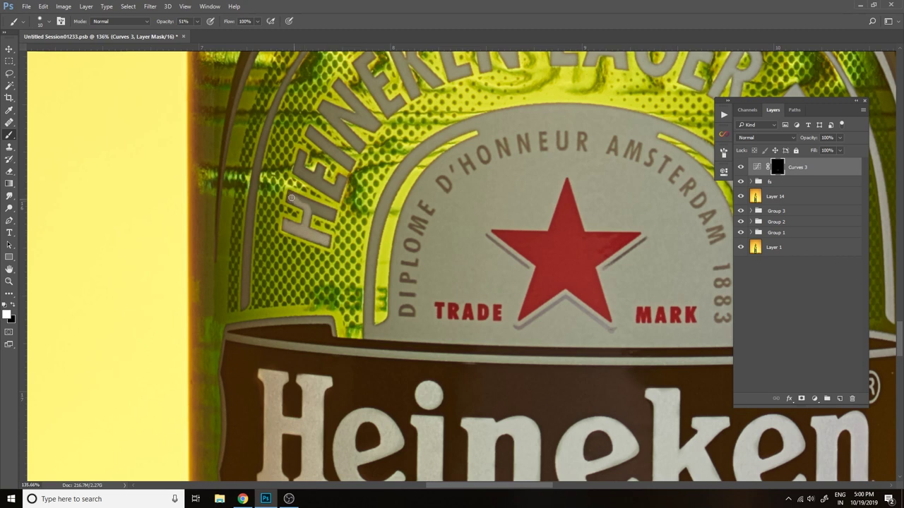
{"action": "key", "text": "bracketright"}
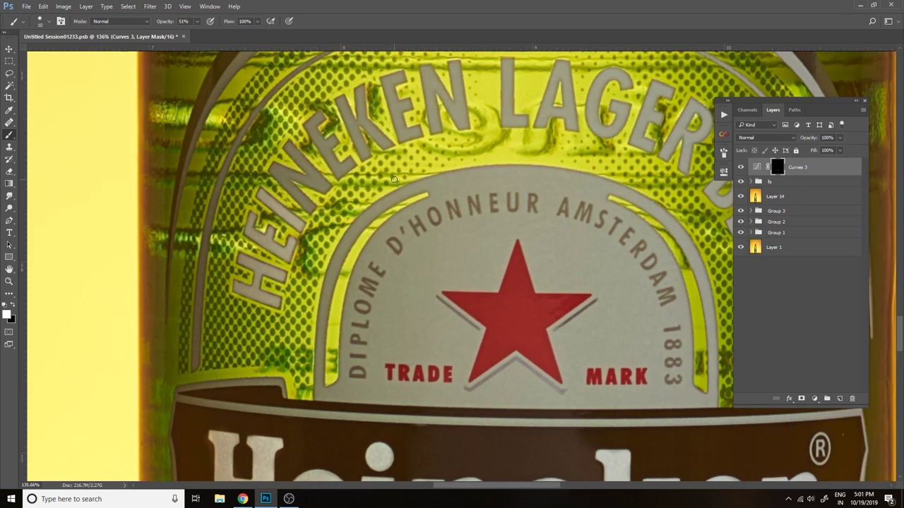
- Brighten the E, K and N of HEINEKEN on the Curves 3 mask
{"action": "left_click_drag", "start_coordinate": [424, 117], "coordinate": [374, 166]}
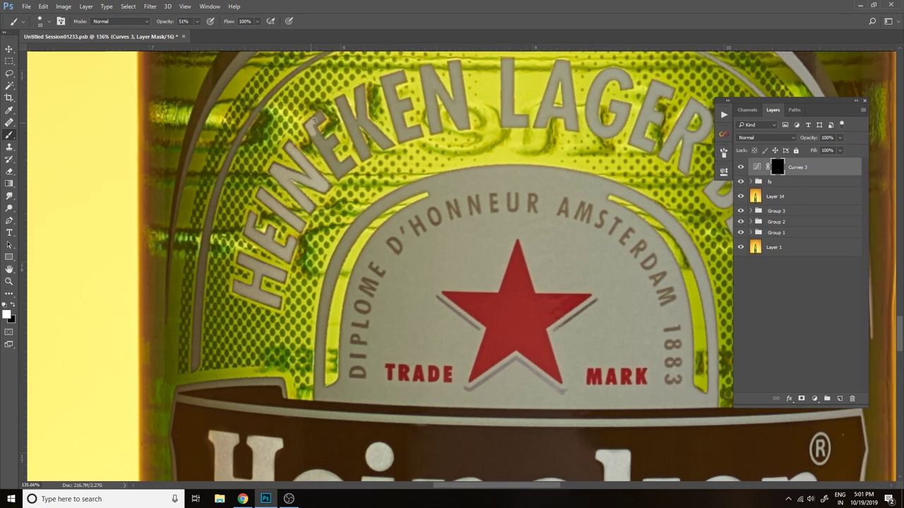
{"action": "left_click_drag", "start_coordinate": [341, 99], "coordinate": [363, 150]}
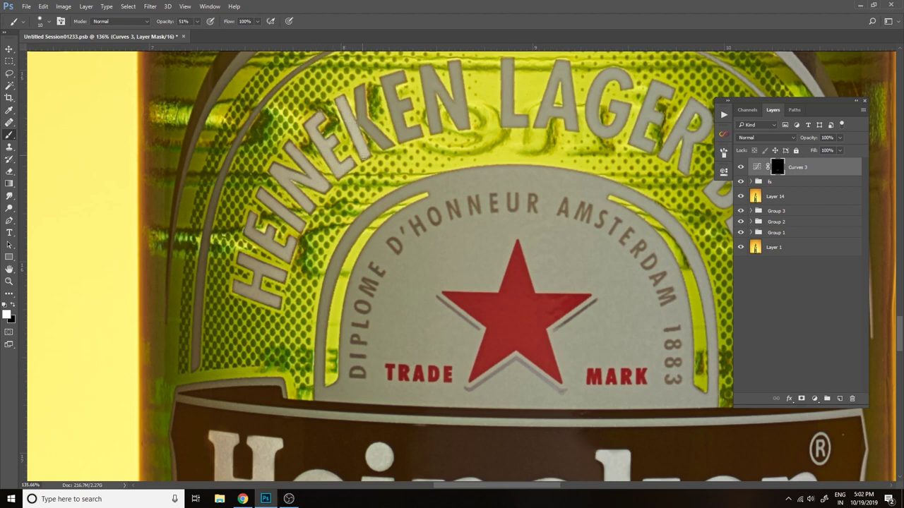
{"action": "mouse_move", "coordinate": [401, 80]}
{"action": "left_mouse_down"}
{"action": "mouse_move", "coordinate": [402, 140]}
{"action": "mouse_move", "coordinate": [373, 136]}
{"action": "left_mouse_up"}
{"action": "key", "text": "ctrl+z"}
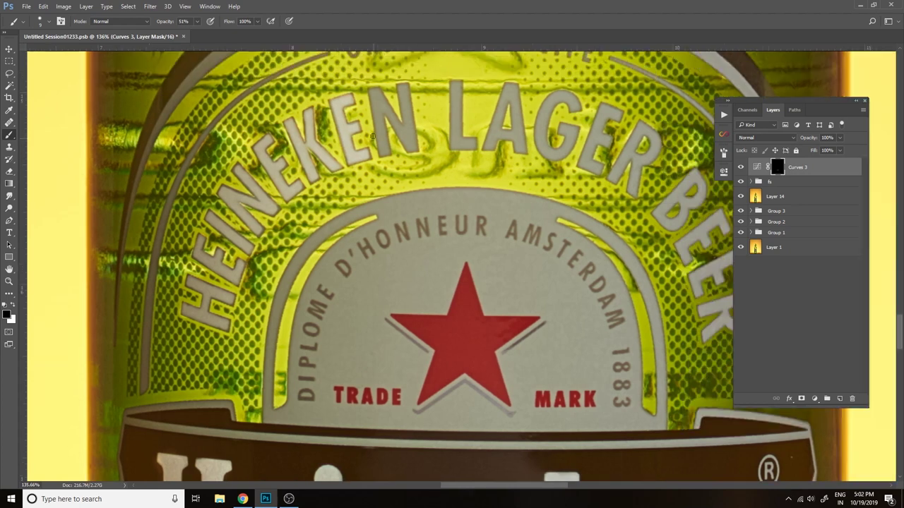
{"action": "left_click_drag", "start_coordinate": [375, 92], "coordinate": [382, 115]}
{"action": "left_click_drag", "start_coordinate": [408, 148], "coordinate": [409, 122]}
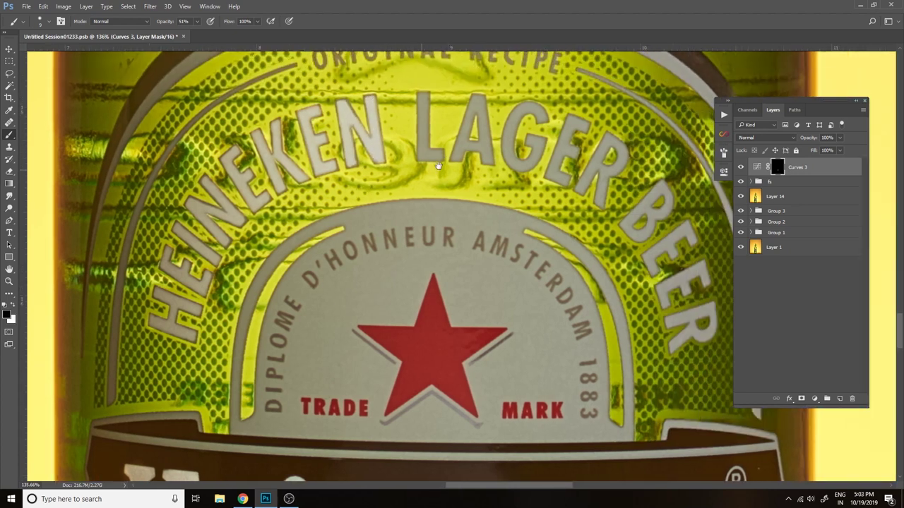
- Brighten the L, G and R of LAGER, using X to correct strokes
{"action": "left_click_drag", "start_coordinate": [485, 139], "coordinate": [452, 150]}
{"action": "mouse_move", "coordinate": [421, 97]}
{"action": "left_mouse_down"}
{"action": "mouse_move", "coordinate": [424, 146]}
{"action": "mouse_move", "coordinate": [443, 158]}
{"action": "mouse_move", "coordinate": [389, 166]}
{"action": "left_mouse_up"}
{"action": "mouse_move", "coordinate": [365, 106]}
{"action": "left_mouse_down"}
{"action": "mouse_move", "coordinate": [403, 164]}
{"action": "mouse_move", "coordinate": [423, 108]}
{"action": "left_mouse_up"}
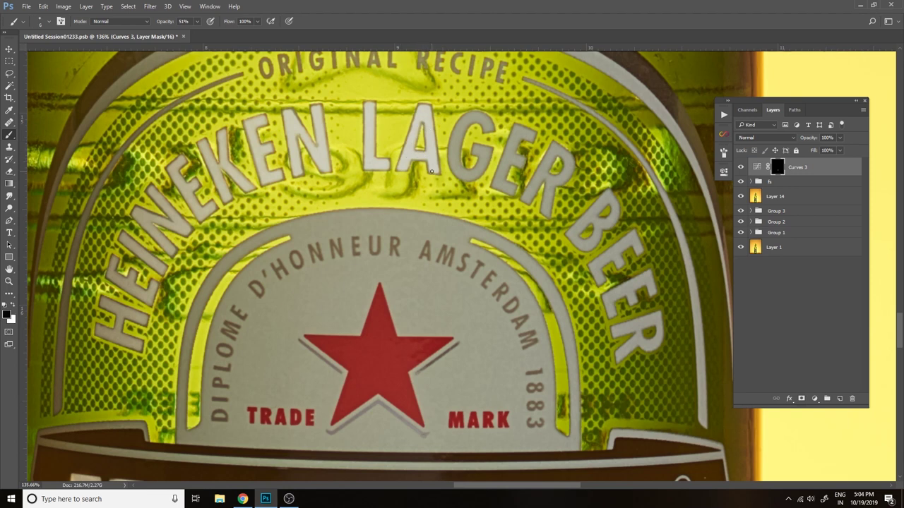
{"action": "left_click_drag", "start_coordinate": [424, 145], "coordinate": [380, 161]}
{"action": "mouse_move", "coordinate": [404, 193]}
{"action": "left_mouse_down"}
{"action": "mouse_move", "coordinate": [404, 173]}
{"action": "mouse_move", "coordinate": [355, 159]}
{"action": "mouse_move", "coordinate": [388, 207]}
{"action": "left_mouse_up"}
{"action": "key", "text": "x"}
{"action": "key", "text": "x"}
{"action": "key", "text": "x"}
{"action": "left_click_drag", "start_coordinate": [406, 174], "coordinate": [386, 151]}
{"action": "key", "text": "x"}
{"action": "mouse_move", "coordinate": [392, 203]}
{"action": "left_mouse_down"}
{"action": "mouse_move", "coordinate": [433, 174]}
{"action": "mouse_move", "coordinate": [408, 141]}
{"action": "mouse_move", "coordinate": [444, 188]}
{"action": "mouse_move", "coordinate": [417, 199]}
{"action": "mouse_move", "coordinate": [419, 146]}
{"action": "left_mouse_up"}
- Brighten the B and R of BEER, then zoom out and duplicate Curves 3
{"action": "left_click_drag", "start_coordinate": [427, 202], "coordinate": [450, 167]}
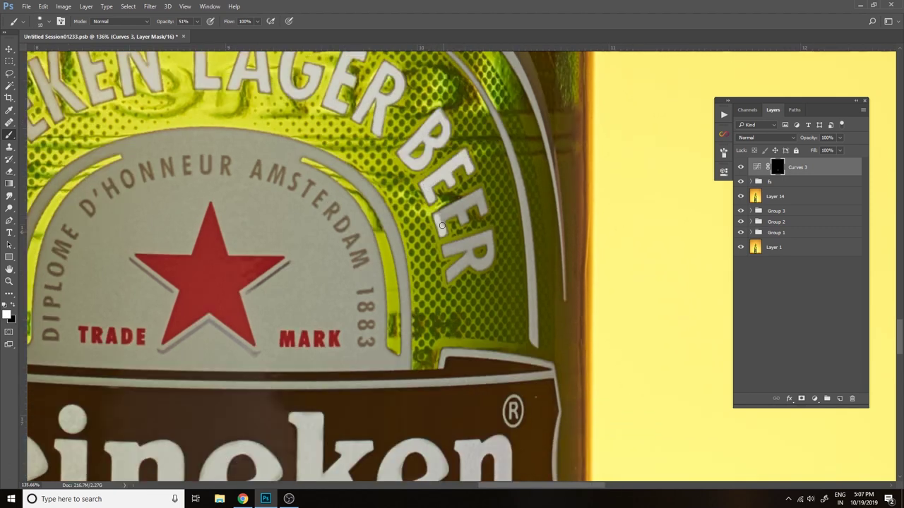
{"action": "left_click_drag", "start_coordinate": [442, 233], "coordinate": [469, 205]}
{"action": "mouse_move", "coordinate": [469, 240]}
{"action": "left_mouse_down"}
{"action": "mouse_move", "coordinate": [471, 191]}
{"action": "mouse_move", "coordinate": [467, 211]}
{"action": "mouse_move", "coordinate": [430, 188]}
{"action": "left_mouse_up"}
{"action": "key", "text": "z"}
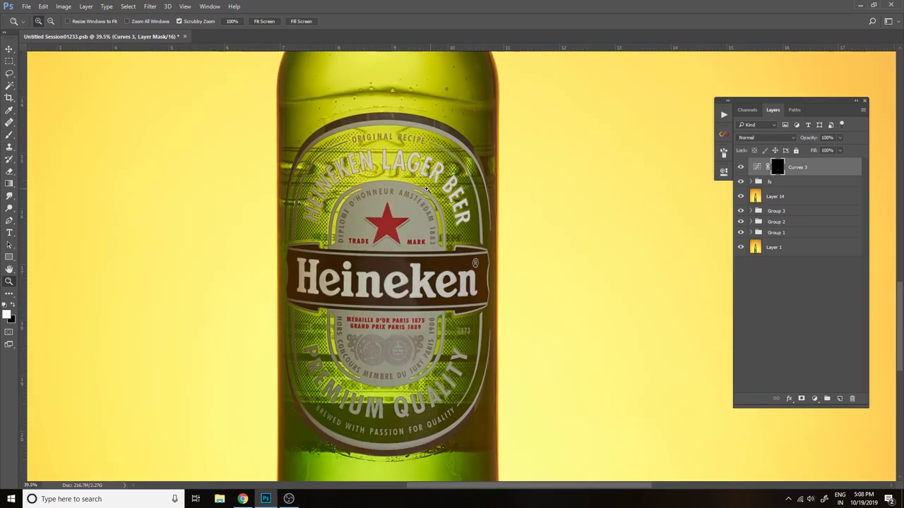
{"action": "key", "text": "m"}
{"action": "left_click_drag", "start_coordinate": [296, 113], "coordinate": [516, 414]}
{"action": "right_click", "coordinate": [509, 208]}
{"action": "left_click", "coordinate": [555, 307]}
- Select Curves 3, switch to a 700 px white brush, and set opacity to 83%
{"action": "left_click", "coordinate": [801, 185]}
{"action": "key", "text": "b"}
{"action": "key", "text": "x"}
{"action": "key", "text": "bracketright"}
{"action": "key", "text": "bracketright"}
{"action": "key", "text": "bracketright"}
{"action": "key", "text": "z"}
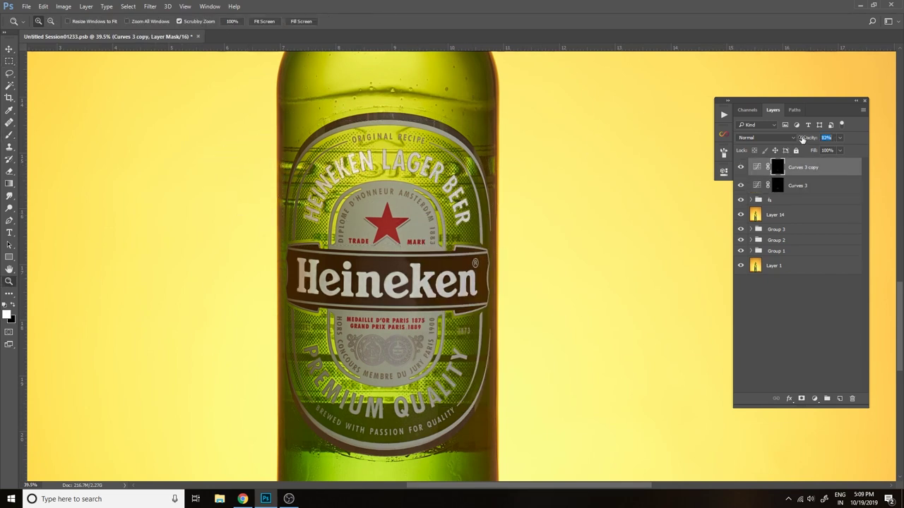
{"action": "key", "text": "8"}
{"action": "key", "text": "3"}
{"action": "key", "text": "ctrl+0"}
- Inspect the Curves 3 copy's curve and lower its opacity to 55%
{"action": "left_click", "coordinate": [501, 214]}
{"action": "left_click", "coordinate": [757, 167]}
{"action": "left_click", "coordinate": [694, 169]}
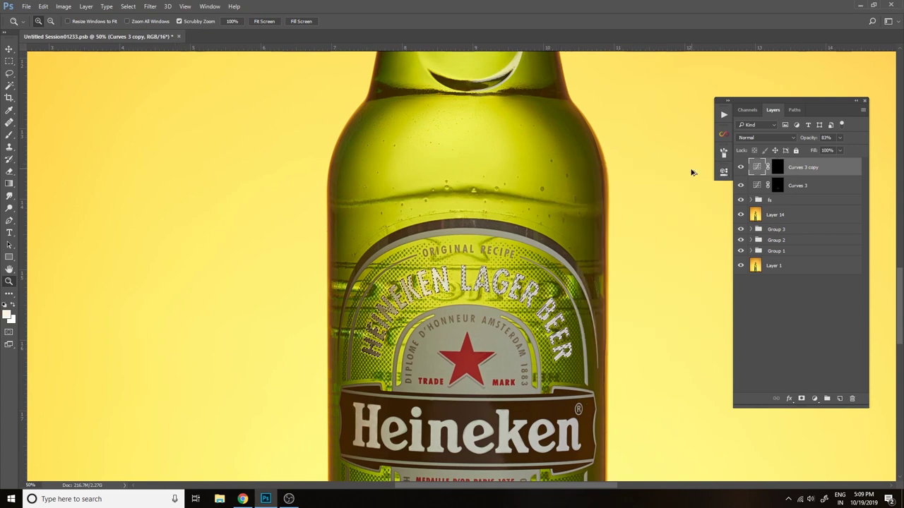
{"action": "left_click", "coordinate": [757, 167]}
{"action": "left_click", "coordinate": [757, 166]}
{"action": "key", "text": "5"}
{"action": "key", "text": "5"}
{"action": "key", "text": "ctrl+0"}
{"action": "left_click", "coordinate": [723, 171]}
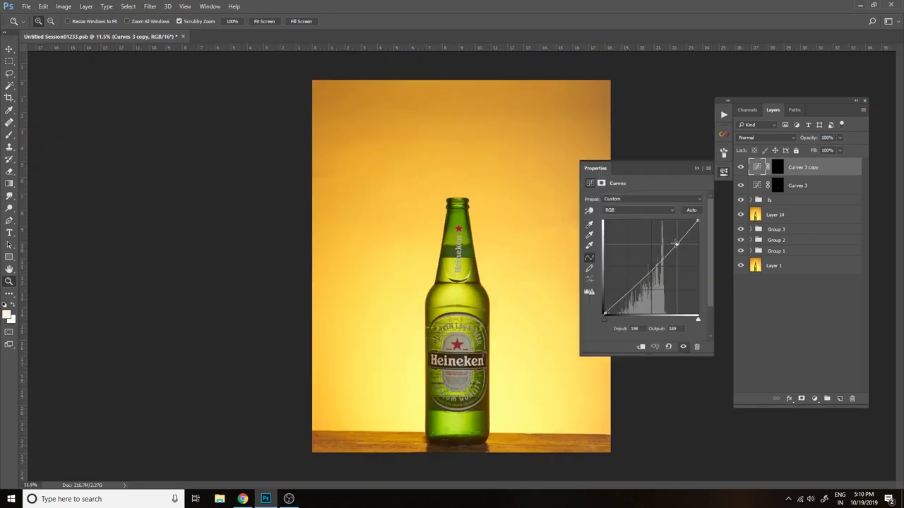
{"action": "left_click", "coordinate": [582, 282]}
- Stamp all visible layers into a new Layer 15 with Ctrl+Alt+Shift+E
{"action": "left_click", "coordinate": [757, 185]}
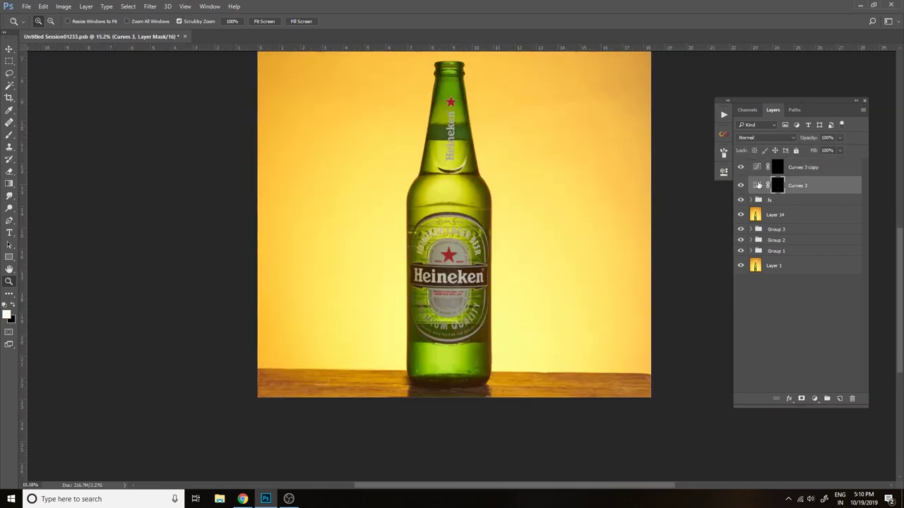
{"action": "mouse_move", "coordinate": [452, 296]}
{"action": "left_mouse_down"}
{"action": "mouse_move", "coordinate": [487, 411]}
{"action": "mouse_move", "coordinate": [457, 332]}
{"action": "left_mouse_up"}
{"action": "key", "text": "alt+bracketright"}
{"action": "key", "text": "ctrl+shift+alt+e"}
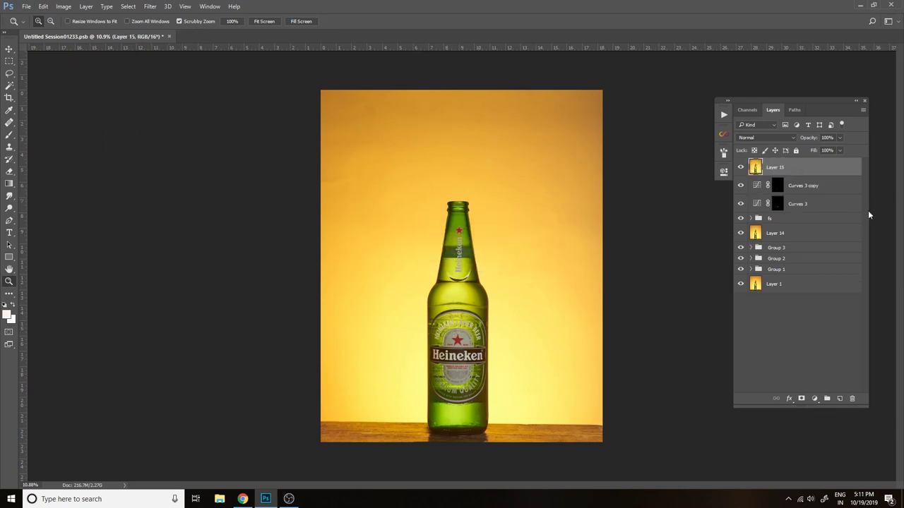
- Save a TIFF copy named 'Untitled Session01233 part one', accepting the default TIFF options
{"action": "key", "text": "ctrl+shift+s"}
{"action": "left_click", "coordinate": [106, 202]}
{"action": "left_click", "coordinate": [103, 304]}
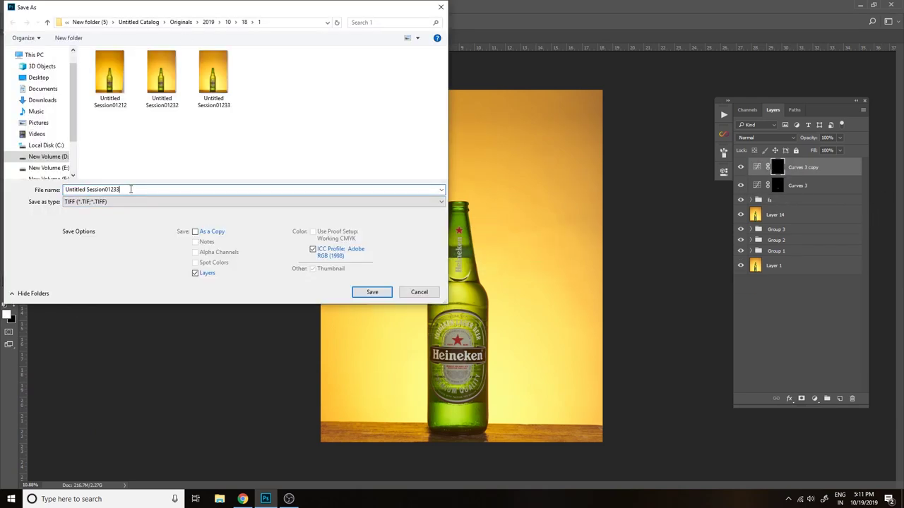
{"action": "left_click", "coordinate": [374, 292]}
{"action": "left_click", "coordinate": [569, 137]}
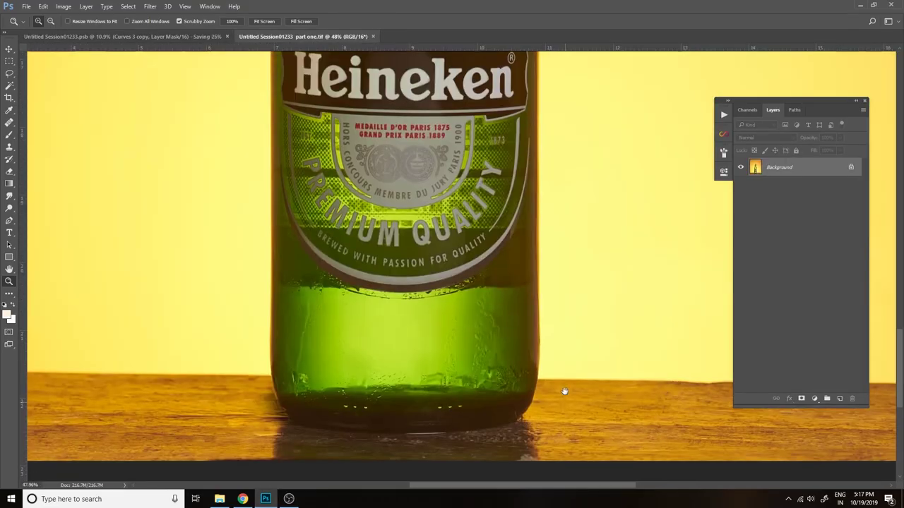
- Duplicate the background layer and start a Pen path with a curved anchor at the bottle's top rim
{"action": "scroll", "coordinate": [565, 391], "scroll_direction": "up", "scroll_amount": 3}
{"action": "key", "text": "ctrl+j"}
{"action": "key", "text": "p"}
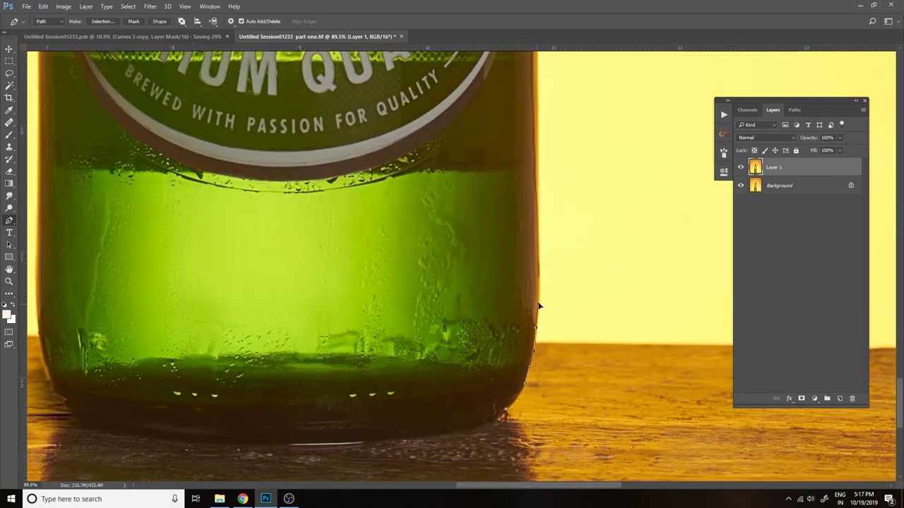
{"action": "scroll", "coordinate": [530, 282], "scroll_direction": "up", "scroll_amount": 3}
{"action": "scroll", "coordinate": [529, 291], "scroll_direction": "up", "scroll_amount": 2}
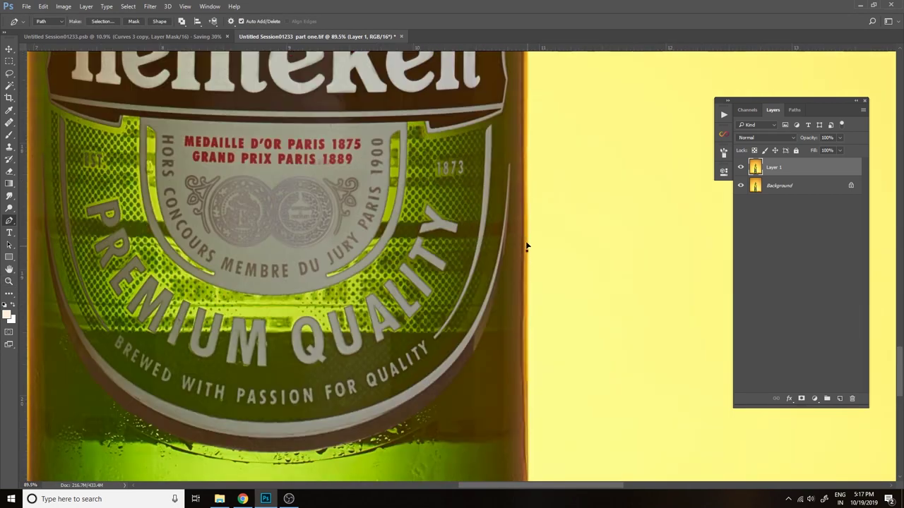
{"action": "scroll", "coordinate": [529, 276], "scroll_direction": "up", "scroll_amount": 2}
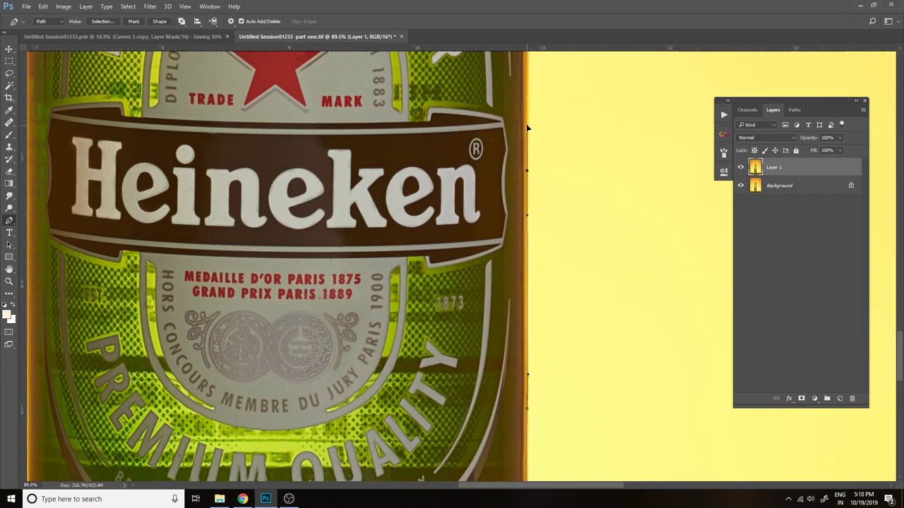
{"action": "scroll", "coordinate": [544, 169], "scroll_direction": "up", "scroll_amount": 4}
{"action": "scroll", "coordinate": [550, 165], "scroll_direction": "up", "scroll_amount": 2}
{"action": "scroll", "coordinate": [555, 145], "scroll_direction": "up", "scroll_amount": 2}
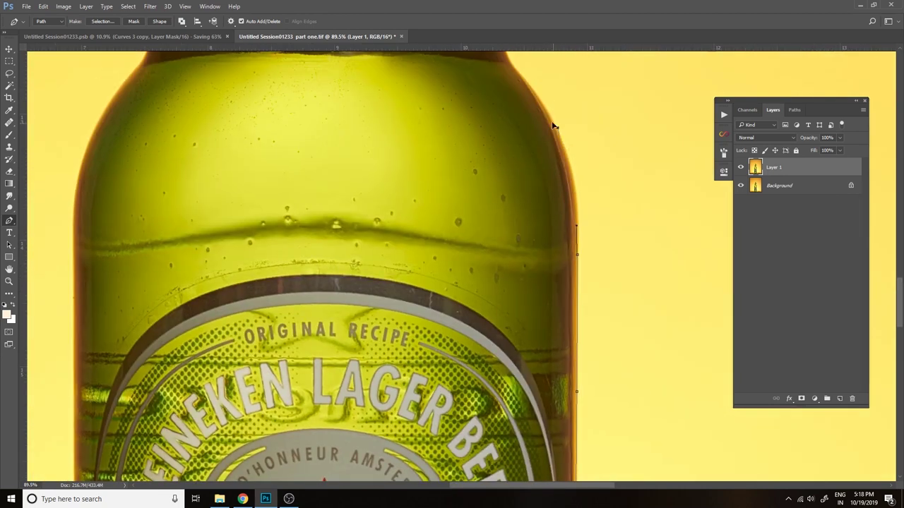
{"action": "scroll", "coordinate": [541, 148], "scroll_direction": "up", "scroll_amount": 2}
{"action": "scroll", "coordinate": [547, 219], "scroll_direction": "up", "scroll_amount": 1}
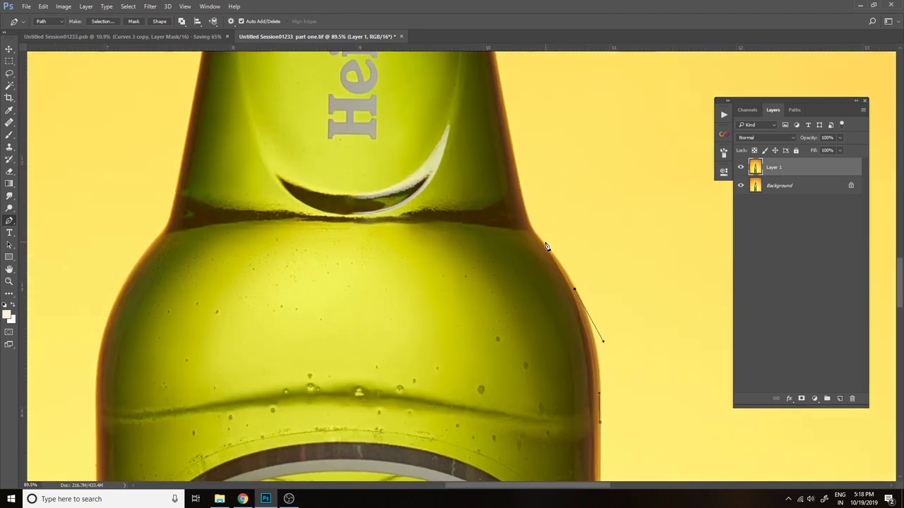
{"action": "scroll", "coordinate": [565, 247], "scroll_direction": "up", "scroll_amount": 1, "text": "alt"}
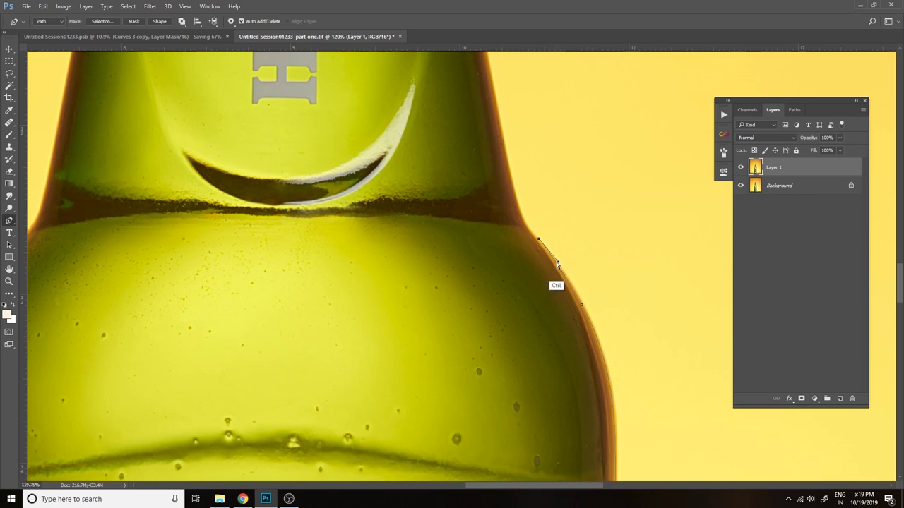
{"action": "scroll", "coordinate": [510, 171], "scroll_direction": "up", "scroll_amount": 2}
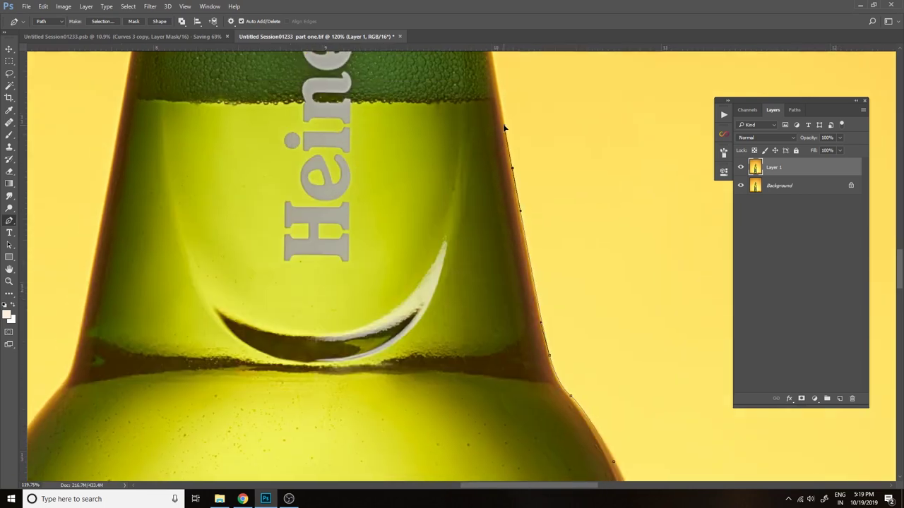
{"action": "scroll", "coordinate": [505, 125], "scroll_direction": "up", "scroll_amount": 3}
{"action": "scroll", "coordinate": [503, 142], "scroll_direction": "up", "scroll_amount": 4}
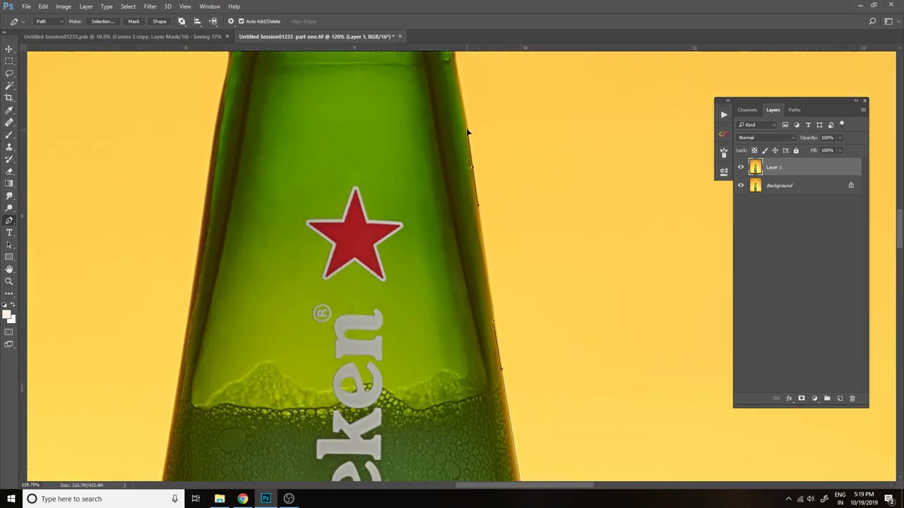
{"action": "scroll", "coordinate": [490, 196], "scroll_direction": "up", "scroll_amount": 2}
{"action": "scroll", "coordinate": [488, 206], "scroll_direction": "up", "scroll_amount": 1}
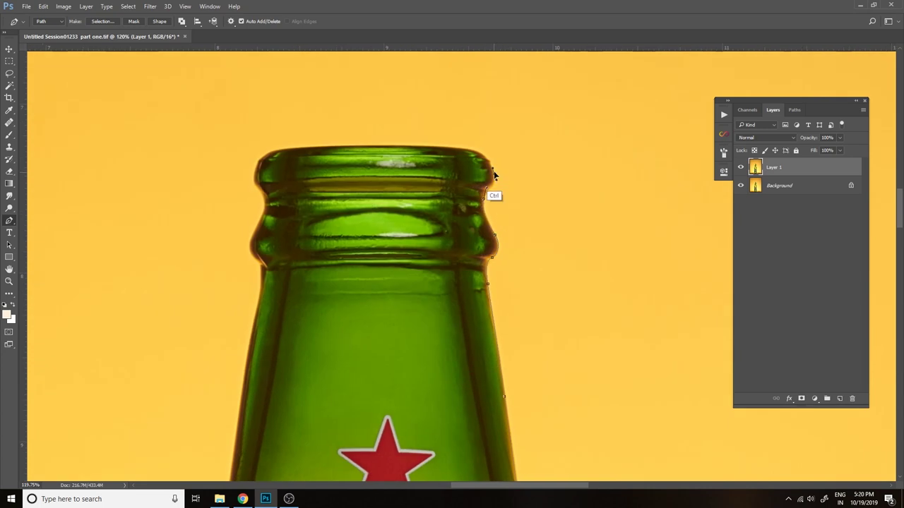
{"action": "scroll", "coordinate": [493, 173], "scroll_direction": "left", "scroll_amount": 3}
{"action": "left_click_drag", "start_coordinate": [527, 152], "coordinate": [460, 177]}
- Trace the Pen path down the bottle's left edge
{"action": "scroll", "coordinate": [531, 164], "scroll_direction": "left", "scroll_amount": 3}
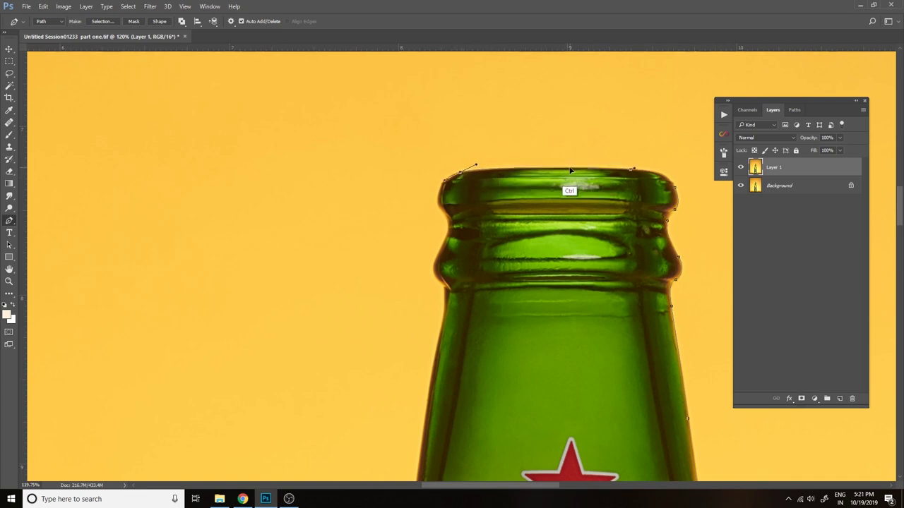
{"action": "scroll", "coordinate": [443, 243], "scroll_direction": "down", "scroll_amount": 1}
{"action": "scroll", "coordinate": [468, 228], "scroll_direction": "down", "scroll_amount": 2}
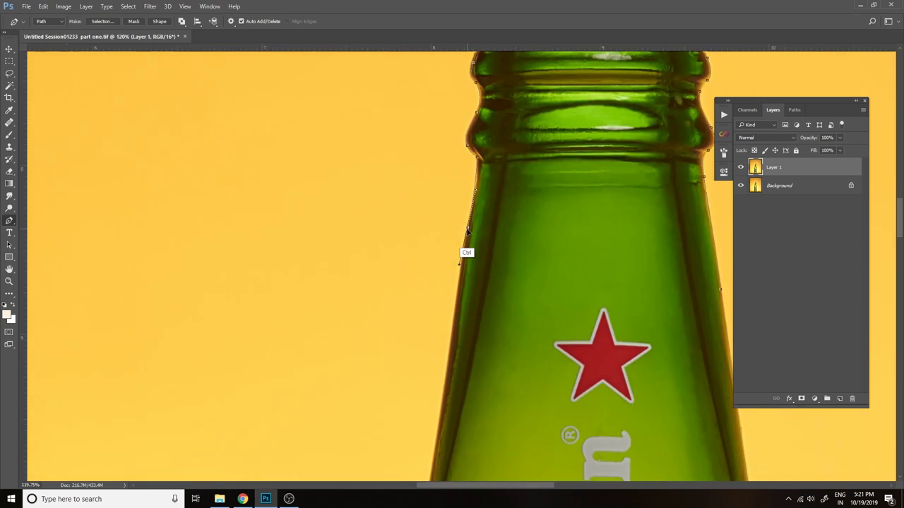
{"action": "scroll", "coordinate": [463, 240], "scroll_direction": "down", "scroll_amount": 4}
{"action": "scroll", "coordinate": [459, 261], "scroll_direction": "down", "scroll_amount": 3}
{"action": "scroll", "coordinate": [459, 281], "scroll_direction": "down", "scroll_amount": 3}
{"action": "scroll", "coordinate": [466, 283], "scroll_direction": "down", "scroll_amount": 3}
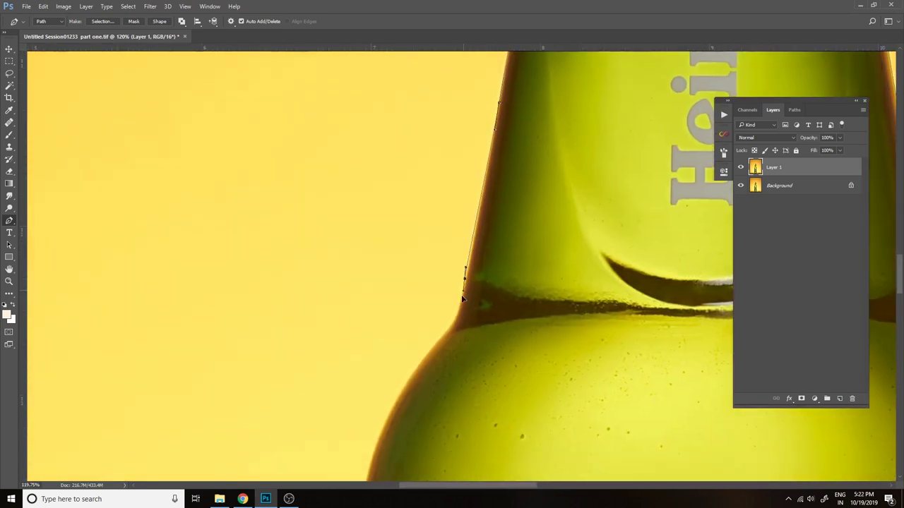
{"action": "scroll", "coordinate": [472, 255], "scroll_direction": "down", "scroll_amount": 3}
{"action": "key", "text": "ctrl+minus"}
{"action": "left_click", "coordinate": [429, 269]}
{"action": "left_click", "coordinate": [426, 299]}
{"action": "left_click", "coordinate": [423, 334]}
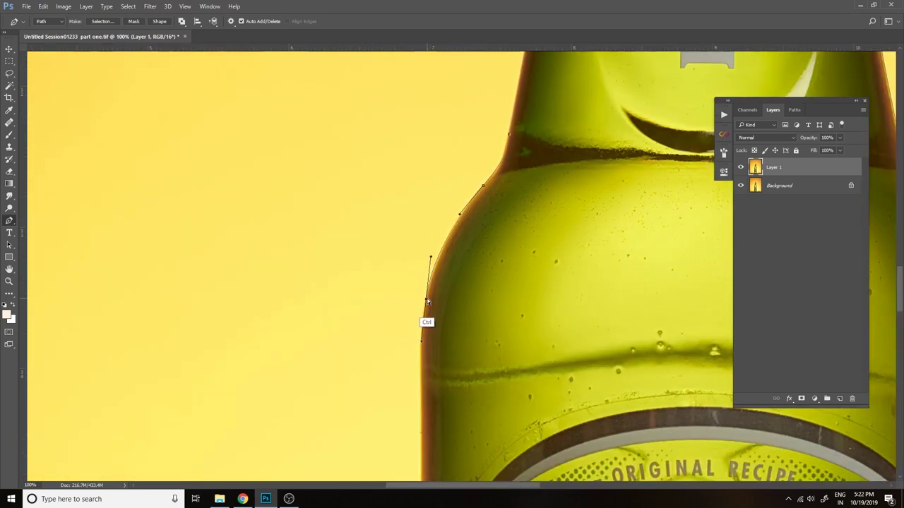
- Close the outline around the bottle's base and convert the path into a selection
{"action": "scroll", "coordinate": [426, 308], "scroll_direction": "down", "scroll_amount": 5}
{"action": "scroll", "coordinate": [439, 331], "scroll_direction": "down", "scroll_amount": 5}
{"action": "left_click", "coordinate": [448, 374]}
{"action": "scroll", "coordinate": [450, 384], "scroll_direction": "down", "scroll_amount": 5}
{"action": "scroll", "coordinate": [452, 353], "scroll_direction": "down", "scroll_amount": 5}
{"action": "left_click", "coordinate": [465, 340]}
{"action": "scroll", "coordinate": [466, 344], "scroll_direction": "down", "scroll_amount": 5}
{"action": "scroll", "coordinate": [467, 344], "scroll_direction": "down", "scroll_amount": 5}
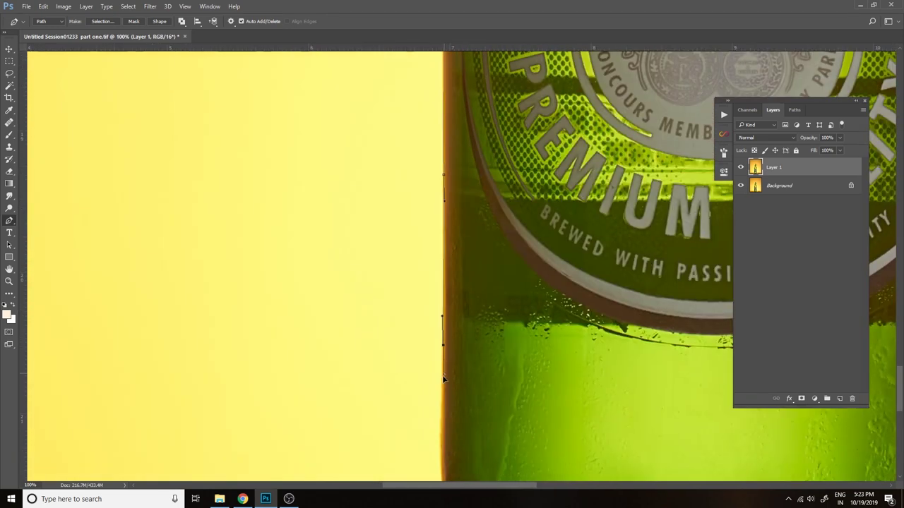
{"action": "scroll", "coordinate": [452, 339], "scroll_direction": "down", "scroll_amount": 5}
{"action": "scroll", "coordinate": [396, 311], "scroll_direction": "down", "scroll_amount": 5}
{"action": "left_click", "coordinate": [288, 289]}
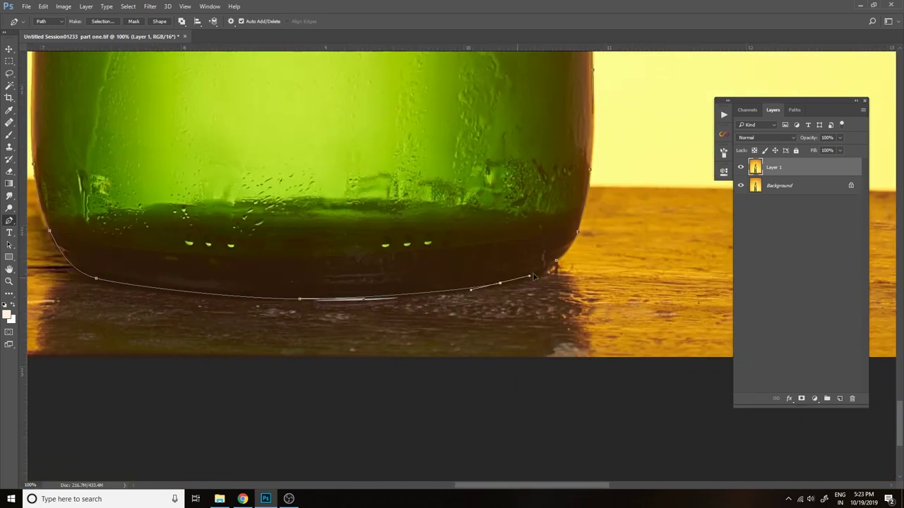
{"action": "left_click", "coordinate": [507, 149]}
{"action": "key", "text": "z"}
{"action": "key", "text": "ctrl+0"}
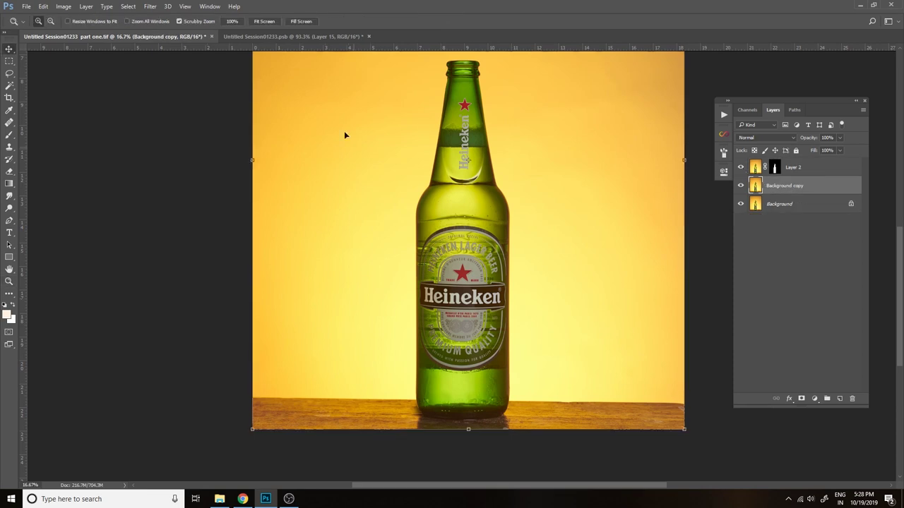
- Trace the tabletop strip with the Pen and Free Transform it to stretch and slant it
{"action": "key", "text": "p"}
{"action": "scroll", "coordinate": [194, 363], "scroll_direction": "up", "scroll_amount": 5}
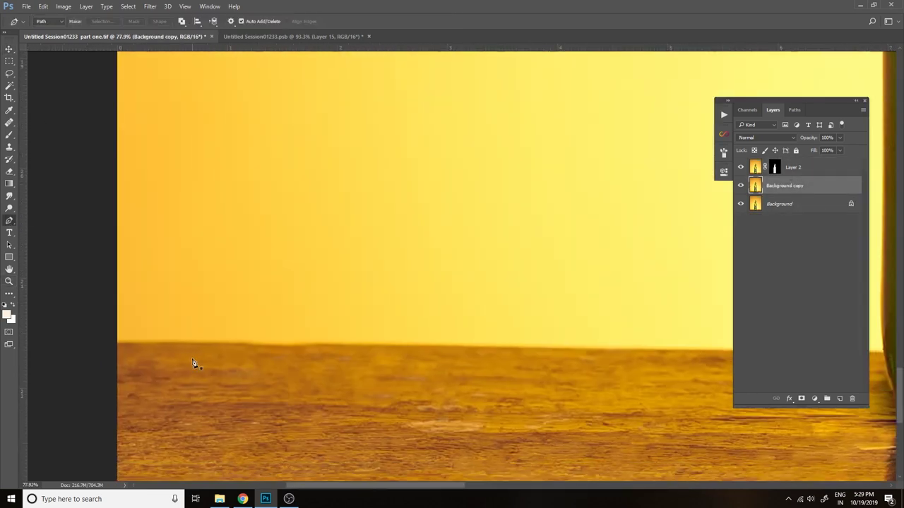
{"action": "mouse_move", "coordinate": [637, 385]}
{"action": "left_mouse_down"}
{"action": "mouse_move", "coordinate": [438, 323]}
{"action": "mouse_move", "coordinate": [575, 261]}
{"action": "left_mouse_up"}
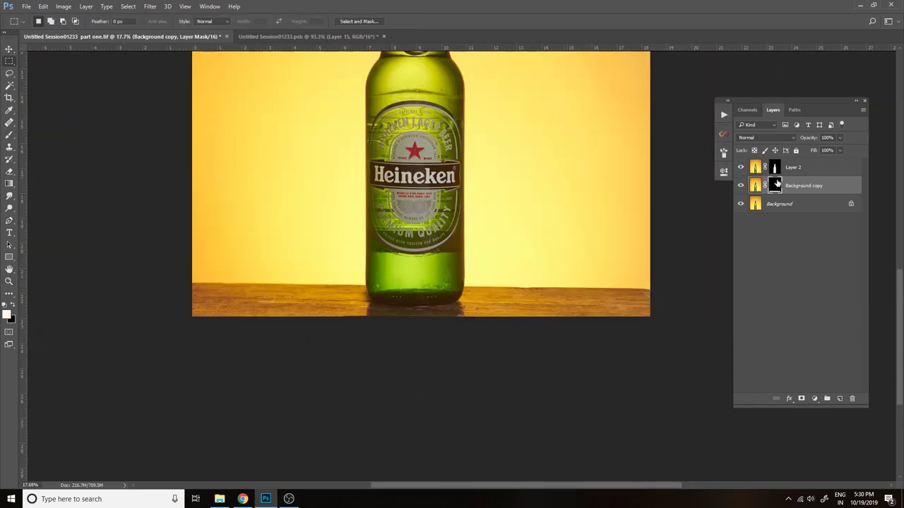
{"action": "key", "text": "ctrl+t"}
{"action": "left_click_drag", "start_coordinate": [421, 300], "coordinate": [440, 280]}
{"action": "left_click_drag", "start_coordinate": [649, 282], "coordinate": [673, 276]}
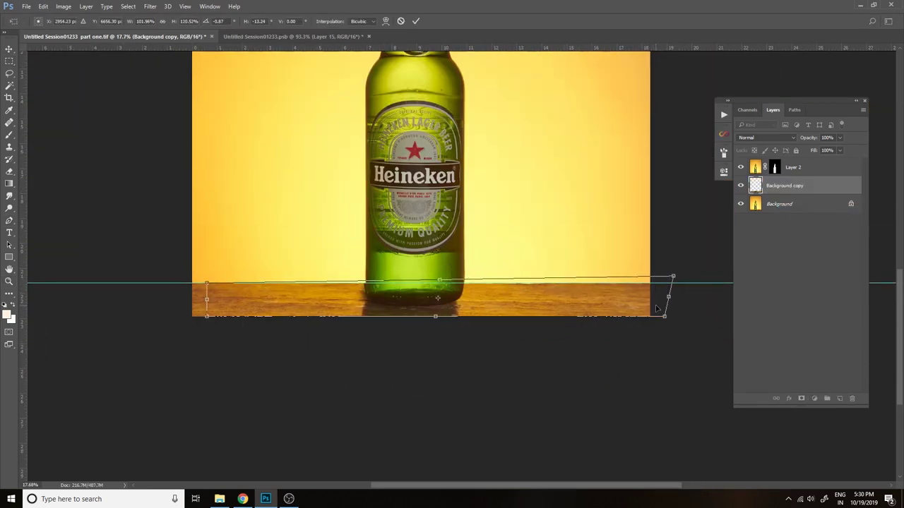
{"action": "left_click", "coordinate": [416, 21]}
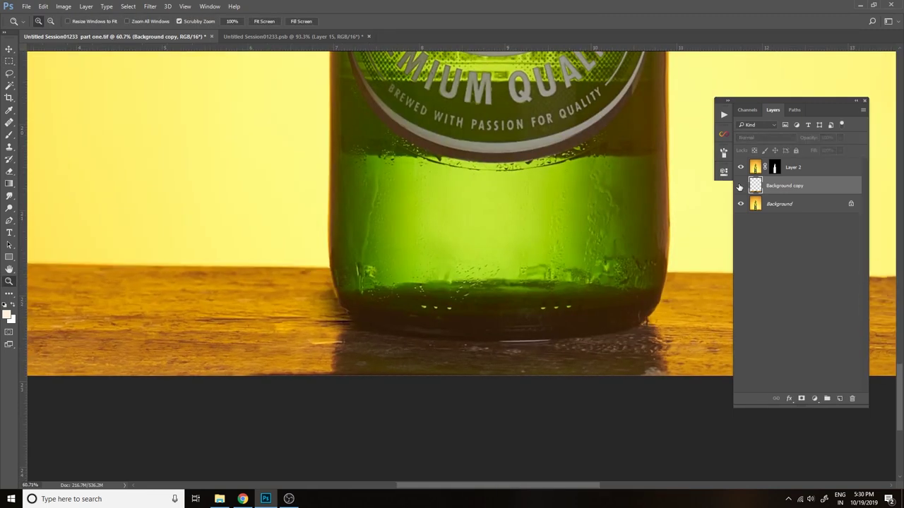
- Toggle the bottle and Background copy layer visibility to check the extended table
{"action": "key", "text": "ctrl+0"}
{"action": "scroll", "coordinate": [653, 384], "scroll_direction": "up", "scroll_amount": 3}
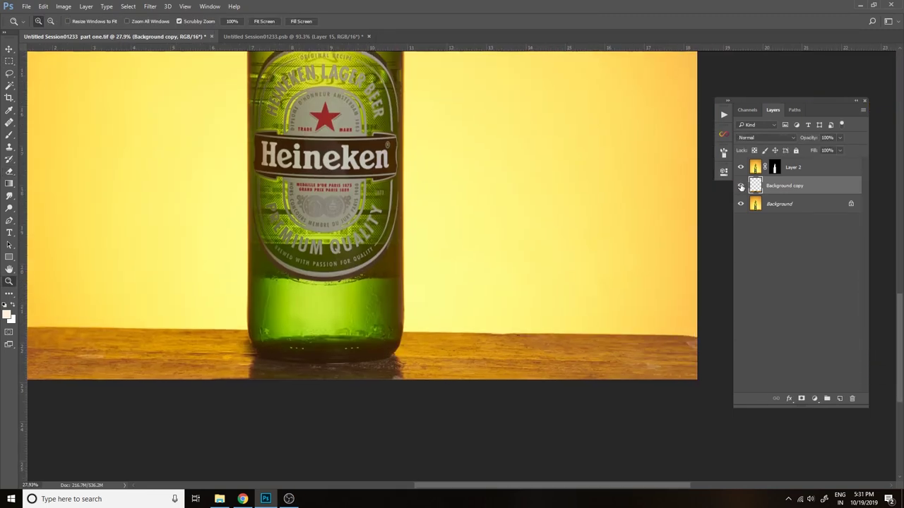
{"action": "key", "text": "v"}
{"action": "left_click", "coordinate": [741, 185]}
{"action": "key", "text": "z"}
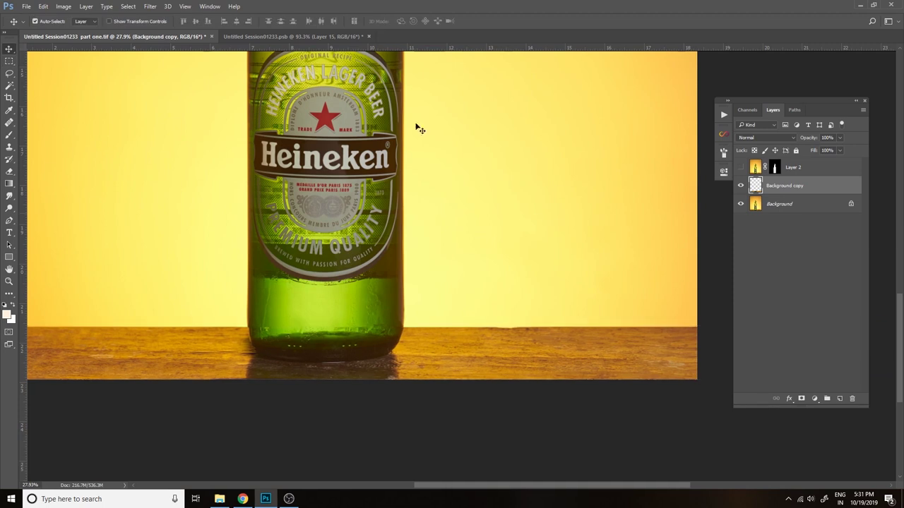
{"action": "key", "text": "ctrl+0"}
{"action": "left_click", "coordinate": [741, 186]}
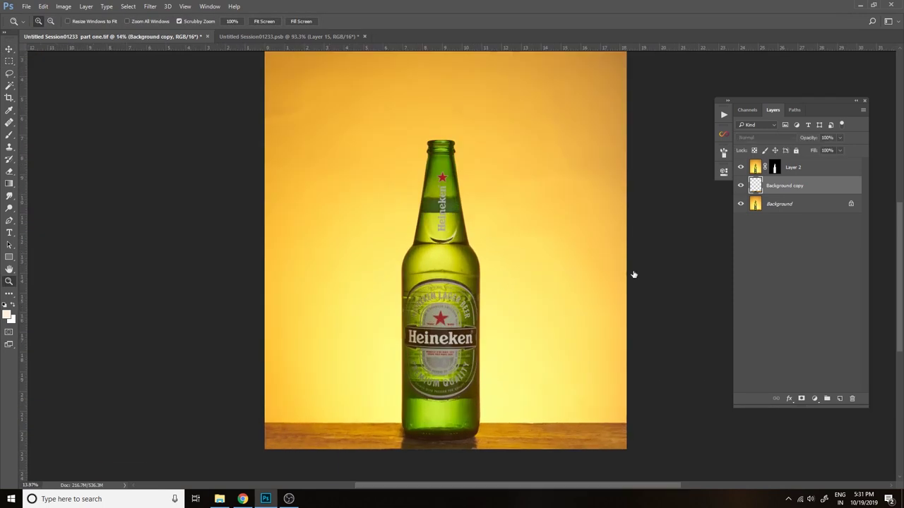
{"action": "scroll", "coordinate": [583, 334], "scroll_direction": "up", "scroll_amount": 3}
{"action": "key", "text": "v"}
{"action": "scroll", "coordinate": [551, 367], "scroll_direction": "up", "scroll_amount": 3}
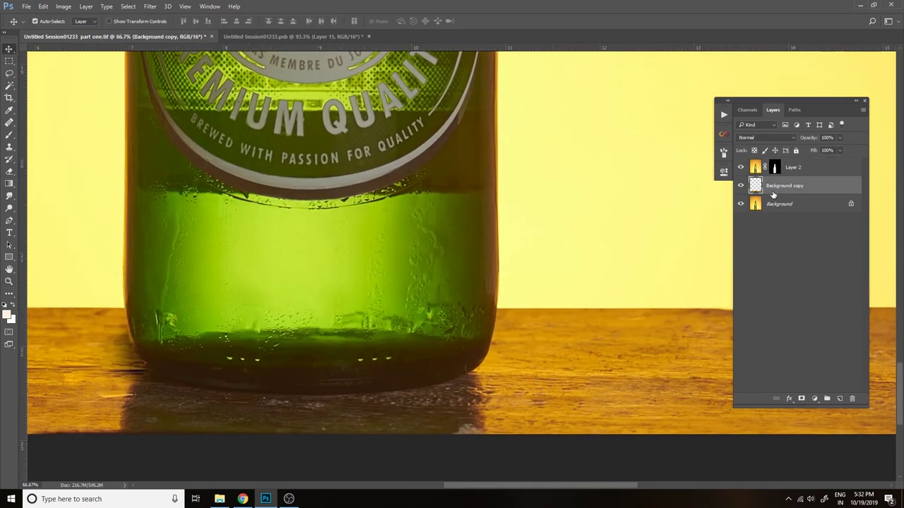
- Place a horizontal guide along the table edge and try different hues on the image
{"action": "key", "text": "z"}
{"action": "key", "text": "ctrl+0"}
{"action": "left_click_drag", "start_coordinate": [512, 48], "coordinate": [513, 406]}
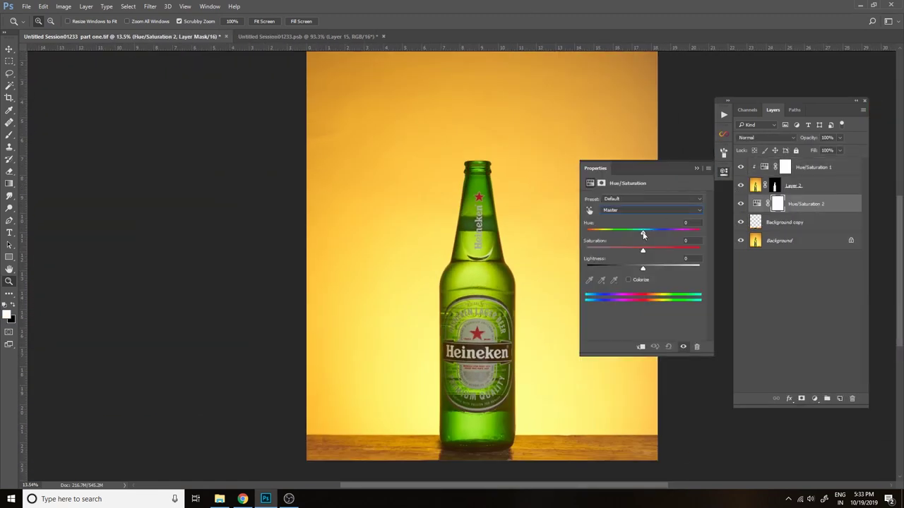
{"action": "left_click_drag", "start_coordinate": [643, 233], "coordinate": [664, 231]}
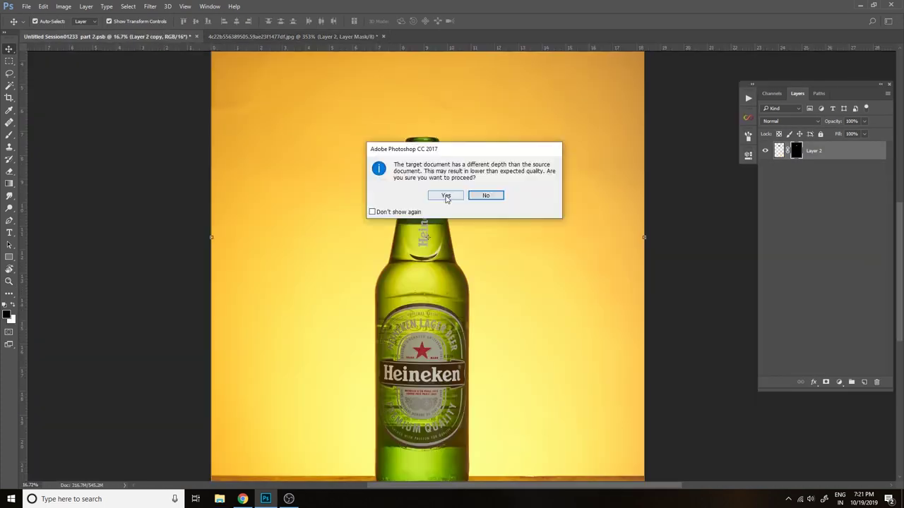
- Paste the bottle cap as a new layer and move it up onto the bottle top
{"action": "left_click", "coordinate": [446, 198]}
{"action": "key", "text": "ctrl+t"}
{"action": "left_click_drag", "start_coordinate": [494, 176], "coordinate": [353, 110]}
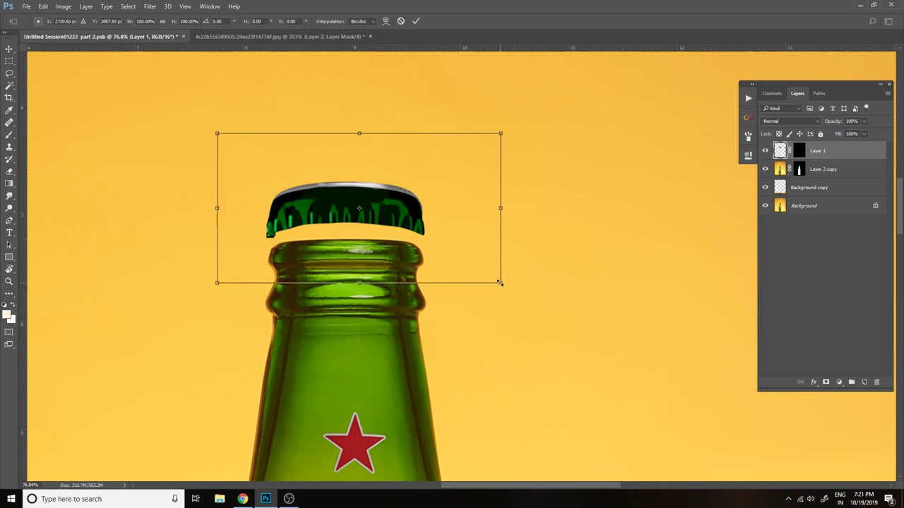
- Nudge and slightly squash the cap to fit the bottle rim, then confirm the transform
{"action": "left_click_drag", "start_coordinate": [432, 265], "coordinate": [438, 273]}
{"action": "left_click_drag", "start_coordinate": [358, 156], "coordinate": [357, 167]}
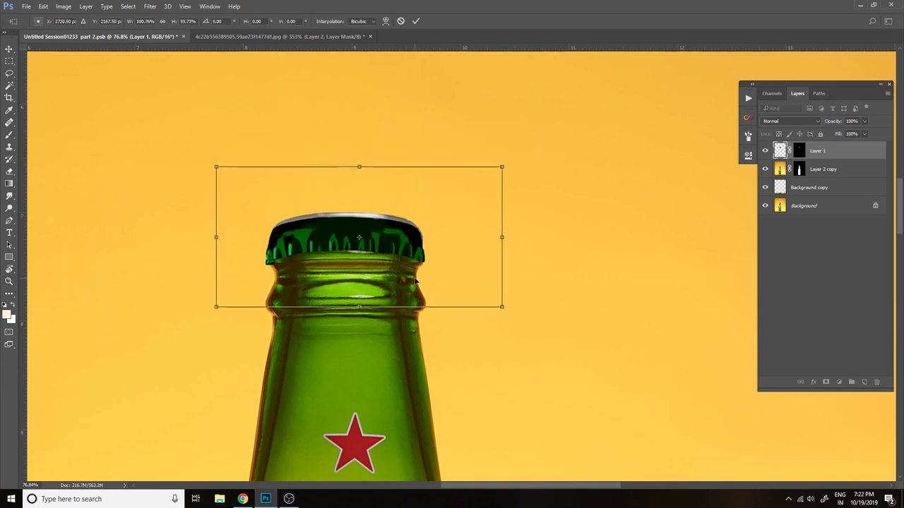
{"action": "key", "text": "Return"}
{"action": "scroll", "coordinate": [333, 255], "scroll_direction": "up", "scroll_amount": 3}
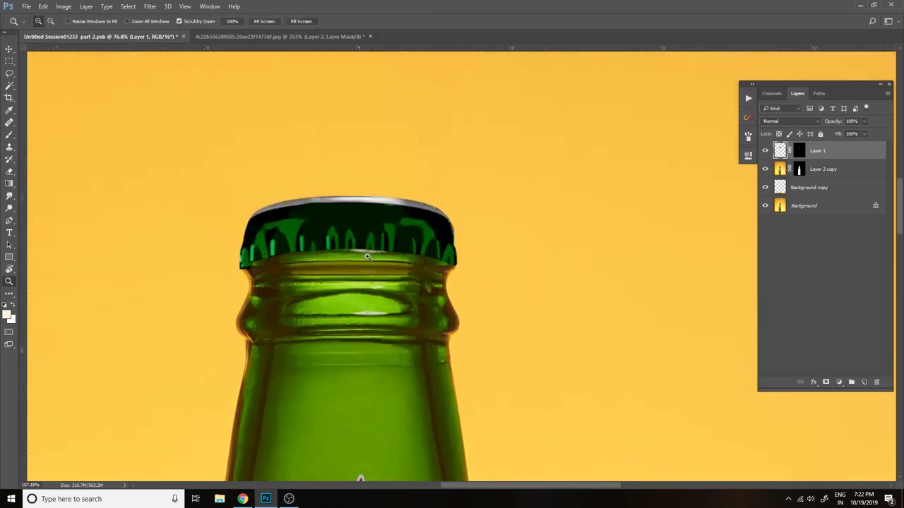
- Add a Hue/Saturation layer above the Background copy with hue -135 to turn the backdrop purple
{"action": "key", "text": "b"}
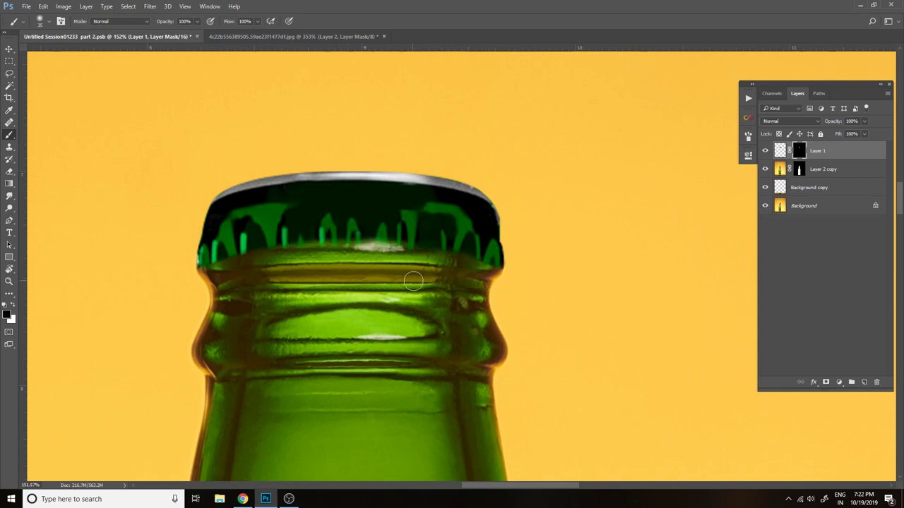
{"action": "key", "text": "z"}
{"action": "key", "text": "ctrl+0"}
{"action": "left_click", "coordinate": [812, 188]}
{"action": "left_click", "coordinate": [839, 382]}
{"action": "left_click", "coordinate": [822, 270]}
{"action": "left_click_drag", "start_coordinate": [668, 215], "coordinate": [620, 215]}
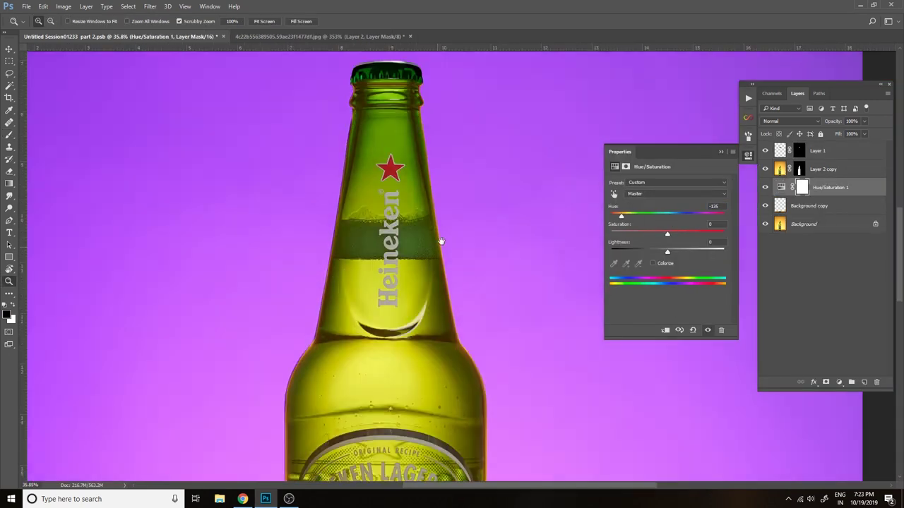
- Add a Gradient Fill layer over the backdrop with the edited gradient
{"action": "left_click", "coordinate": [839, 382]}
{"action": "left_click", "coordinate": [807, 183]}
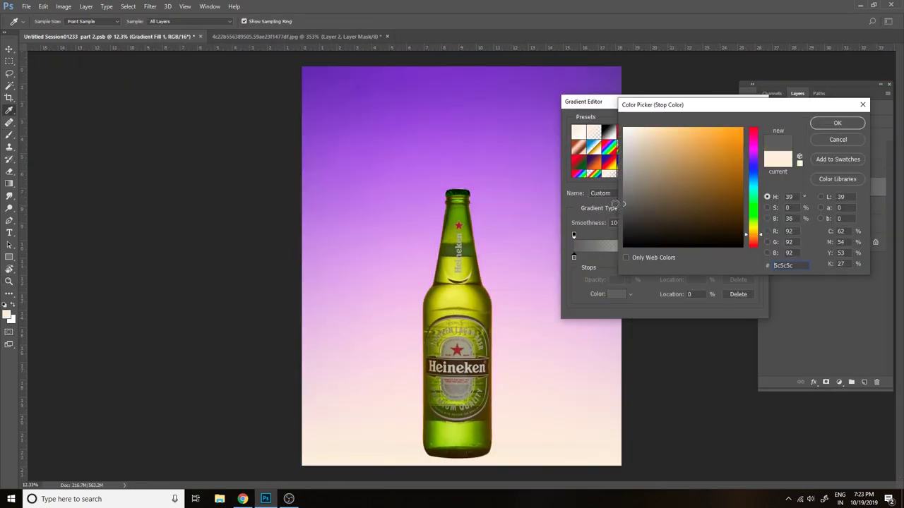
{"action": "left_click", "coordinate": [796, 118]}
{"action": "left_click", "coordinate": [776, 157]}
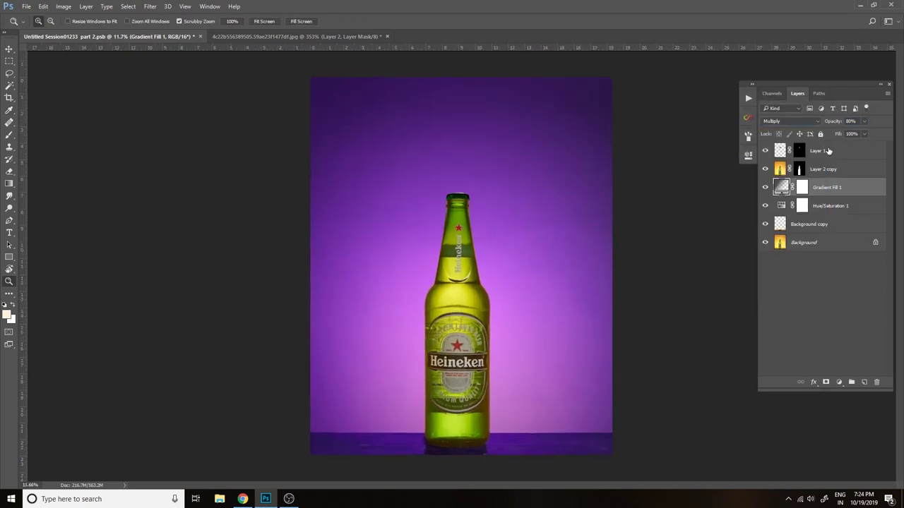
{"action": "left_click", "coordinate": [839, 382]}
- Add a darkening Curves layer with a radial gradient mask at 70% opacity
{"action": "left_click", "coordinate": [822, 228]}
{"action": "left_click_drag", "start_coordinate": [722, 204], "coordinate": [722, 240]}
{"action": "left_click_drag", "start_coordinate": [459, 339], "coordinate": [537, 459]}
{"action": "left_click_drag", "start_coordinate": [837, 123], "coordinate": [816, 124]}
{"action": "scroll", "coordinate": [496, 274], "scroll_direction": "up", "scroll_amount": 3}
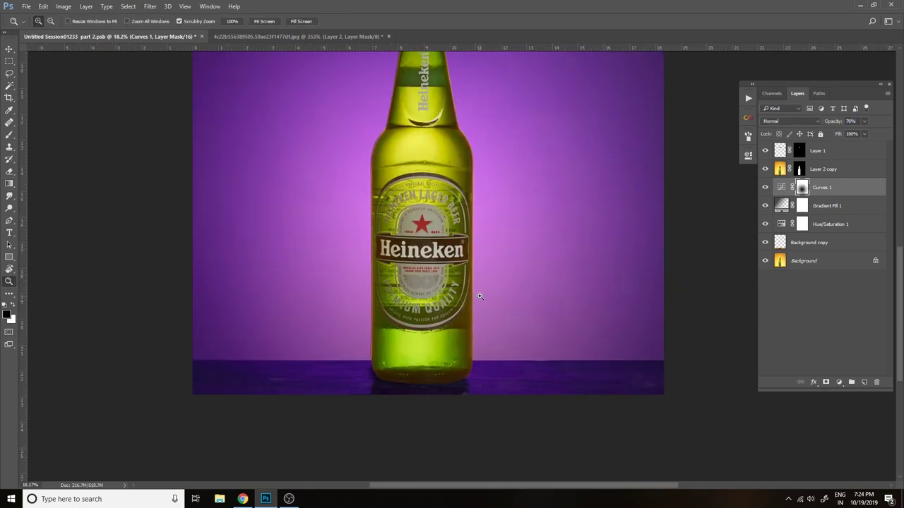
{"action": "scroll", "coordinate": [480, 297], "scroll_direction": "up", "scroll_amount": 3}
{"action": "scroll", "coordinate": [525, 343], "scroll_direction": "down", "scroll_amount": 3}
- Group Layer 1 and Layer 2 copy into a 'bottle' group
{"action": "left_click", "coordinate": [819, 151]}
{"action": "left_click", "coordinate": [798, 169], "text": "shift"}
{"action": "key", "text": "ctrl+g"}
- Add a clipped Hue/Saturation layer at hue +23 to turn the bottle green
{"action": "left_click", "coordinate": [839, 382]}
{"action": "left_click", "coordinate": [819, 266]}
{"action": "left_click_drag", "start_coordinate": [667, 215], "coordinate": [690, 216]}
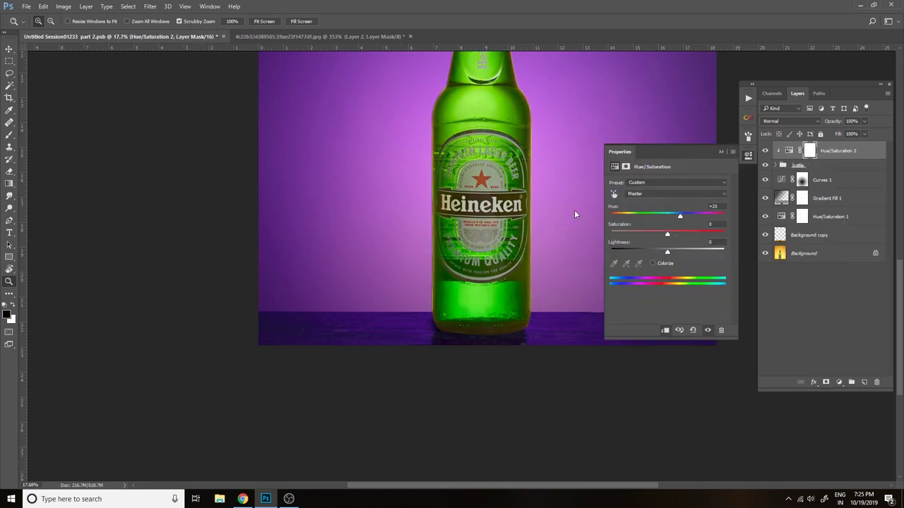
- Add a clipped Hue/Saturation layer with a shifted hue and invert its mask to black
{"action": "scroll", "coordinate": [504, 286], "scroll_direction": "down", "scroll_amount": 2}
{"action": "scroll", "coordinate": [460, 338], "scroll_direction": "down", "scroll_amount": 2}
{"action": "scroll", "coordinate": [460, 338], "scroll_direction": "up", "scroll_amount": 2}
{"action": "scroll", "coordinate": [460, 338], "scroll_direction": "down", "scroll_amount": 2}
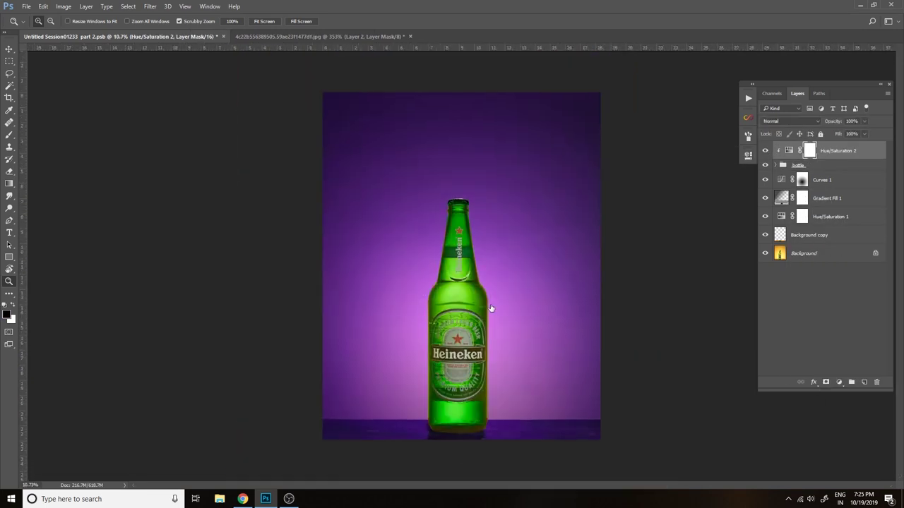
{"action": "scroll", "coordinate": [452, 296], "scroll_direction": "up", "scroll_amount": 3}
{"action": "left_click", "coordinate": [839, 382]}
{"action": "left_click", "coordinate": [819, 267]}
{"action": "left_click_drag", "start_coordinate": [670, 216], "coordinate": [626, 215]}
{"action": "left_click", "coordinate": [720, 151]}
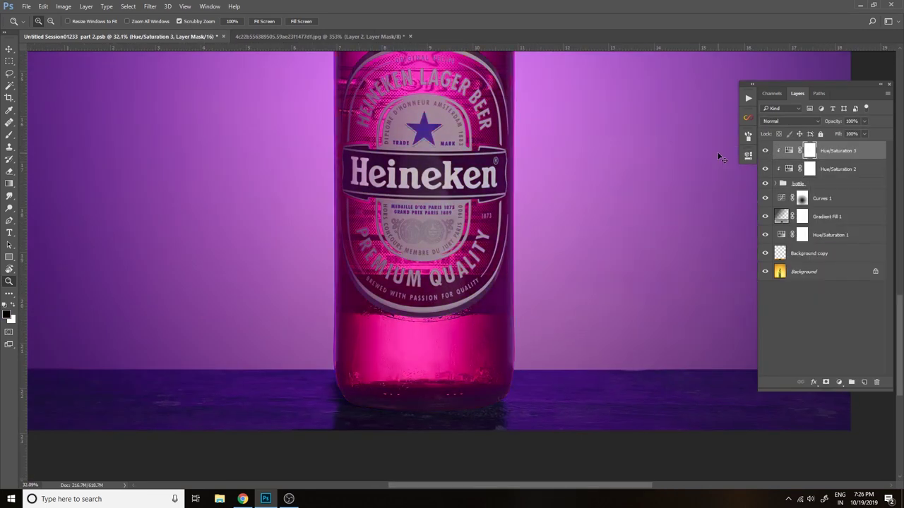
{"action": "key", "text": "ctrl+i"}
- Paint the hue correction onto the mask along the bottle edges with a 20%-flow brush
{"action": "scroll", "coordinate": [515, 367], "scroll_direction": "up", "scroll_amount": 2}
{"action": "key", "text": "b"}
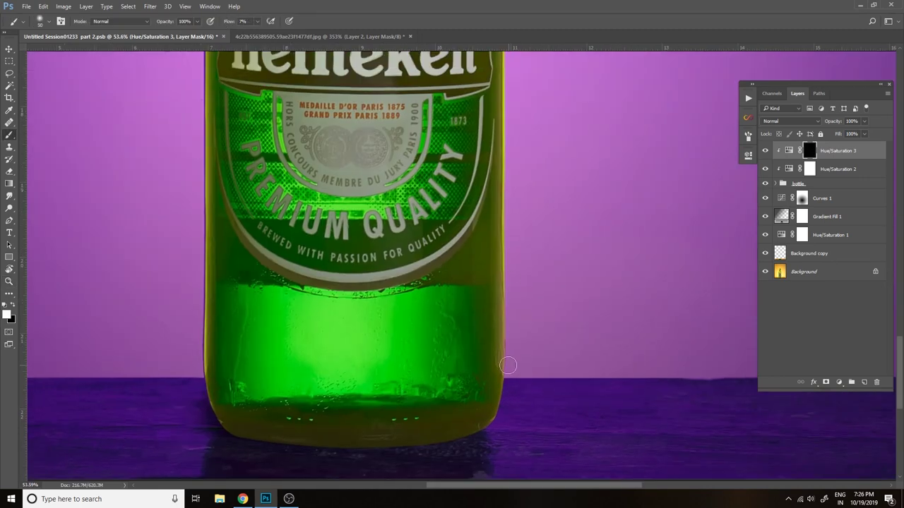
{"action": "scroll", "coordinate": [509, 212], "scroll_direction": "up", "scroll_amount": 2}
{"action": "scroll", "coordinate": [498, 293], "scroll_direction": "down", "scroll_amount": 3}
{"action": "scroll", "coordinate": [487, 275], "scroll_direction": "up", "scroll_amount": 5}
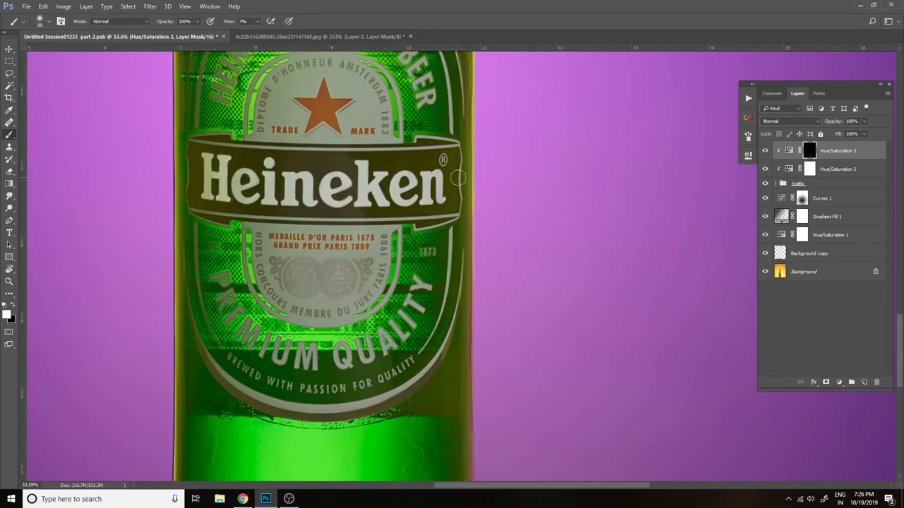
{"action": "scroll", "coordinate": [476, 192], "scroll_direction": "up", "scroll_amount": 2}
{"action": "scroll", "coordinate": [466, 201], "scroll_direction": "up", "scroll_amount": 1}
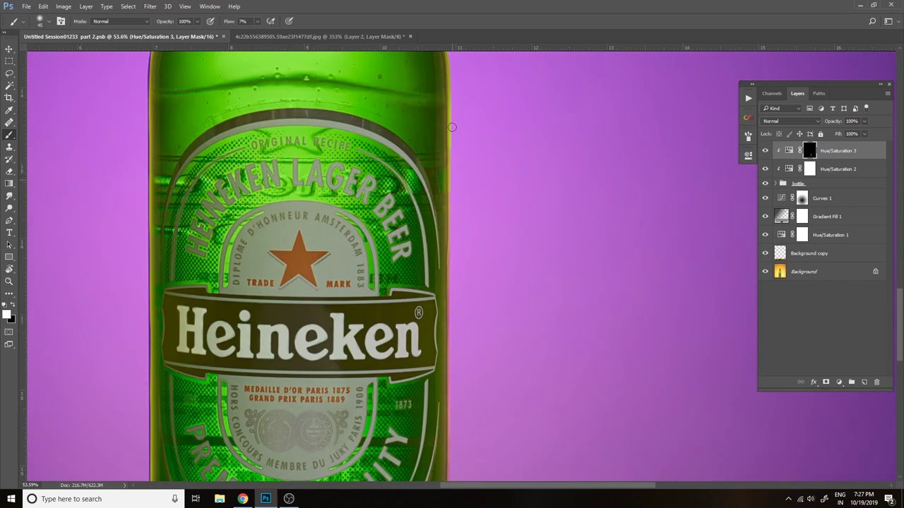
{"action": "scroll", "coordinate": [442, 221], "scroll_direction": "up", "scroll_amount": 2}
{"action": "scroll", "coordinate": [443, 241], "scroll_direction": "up", "scroll_amount": 1}
{"action": "scroll", "coordinate": [452, 233], "scroll_direction": "up", "scroll_amount": 3}
{"action": "scroll", "coordinate": [459, 218], "scroll_direction": "up", "scroll_amount": 2}
{"action": "scroll", "coordinate": [451, 175], "scroll_direction": "up", "scroll_amount": 2}
{"action": "scroll", "coordinate": [448, 200], "scroll_direction": "down", "scroll_amount": 2}
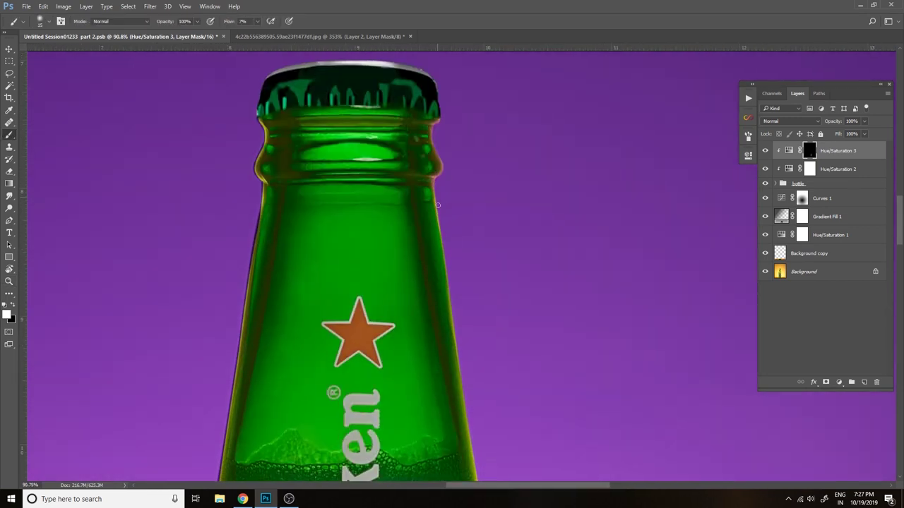
{"action": "scroll", "coordinate": [449, 201], "scroll_direction": "down", "scroll_amount": 2}
{"action": "key", "text": "shift+2"}
{"action": "scroll", "coordinate": [452, 204], "scroll_direction": "down", "scroll_amount": 2}
{"action": "scroll", "coordinate": [468, 333], "scroll_direction": "down", "scroll_amount": 3}
{"action": "scroll", "coordinate": [464, 303], "scroll_direction": "down", "scroll_amount": 1}
{"action": "scroll", "coordinate": [478, 371], "scroll_direction": "down", "scroll_amount": 2}
{"action": "scroll", "coordinate": [458, 314], "scroll_direction": "down", "scroll_amount": 2}
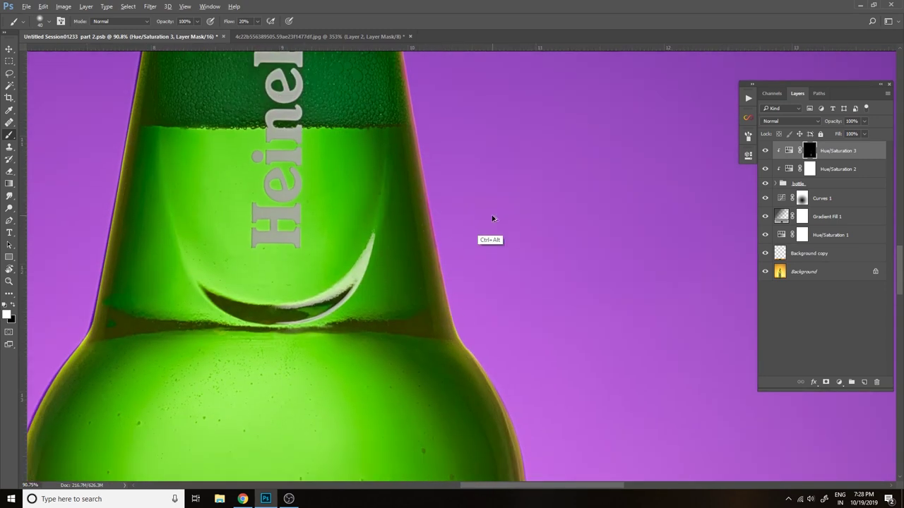
{"action": "scroll", "coordinate": [454, 215], "scroll_direction": "down", "scroll_amount": 2}
{"action": "scroll", "coordinate": [454, 215], "scroll_direction": "right", "scroll_amount": 1}
{"action": "scroll", "coordinate": [460, 233], "scroll_direction": "down", "scroll_amount": 1}
{"action": "scroll", "coordinate": [468, 255], "scroll_direction": "down", "scroll_amount": 3}
{"action": "scroll", "coordinate": [456, 279], "scroll_direction": "down", "scroll_amount": 1}
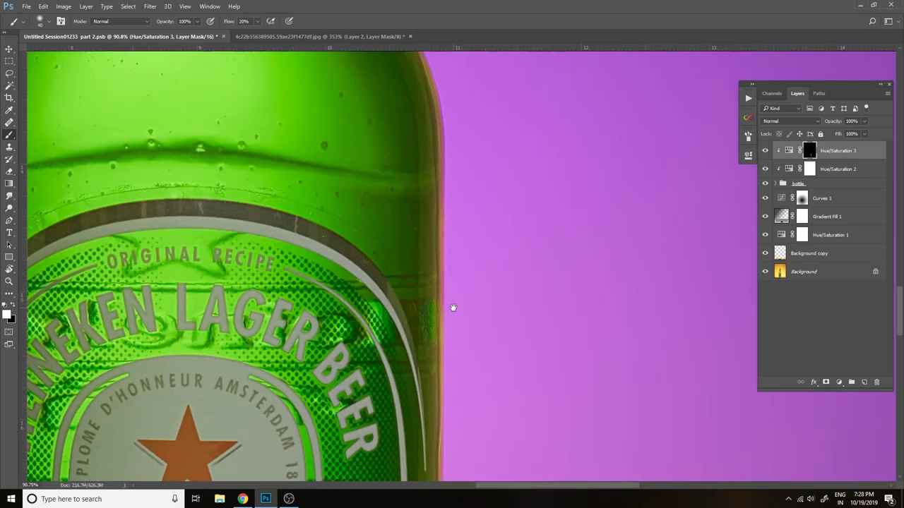
{"action": "scroll", "coordinate": [445, 279], "scroll_direction": "down", "scroll_amount": 3}
{"action": "scroll", "coordinate": [445, 226], "scroll_direction": "down", "scroll_amount": 4}
{"action": "scroll", "coordinate": [451, 282], "scroll_direction": "down", "scroll_amount": 2}
{"action": "scroll", "coordinate": [454, 355], "scroll_direction": "left", "scroll_amount": 2}
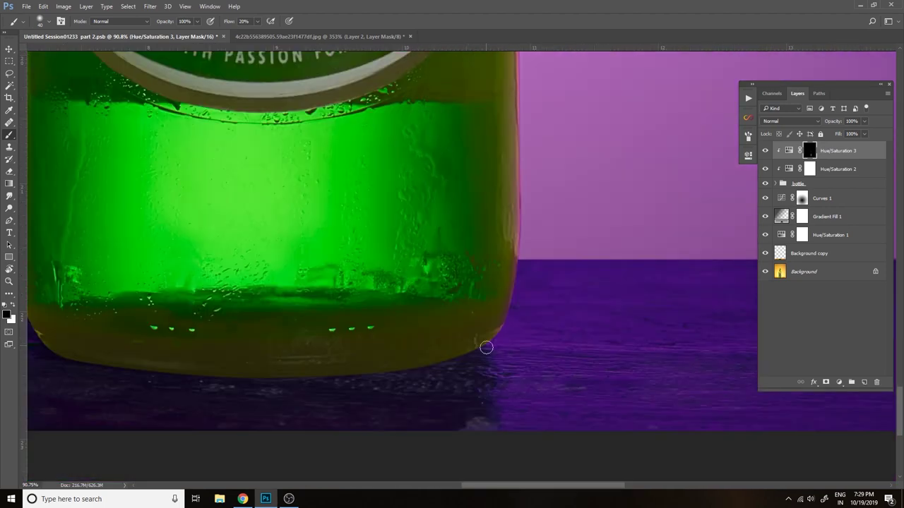
{"action": "scroll", "coordinate": [385, 350], "scroll_direction": "left", "scroll_amount": 5}
{"action": "scroll", "coordinate": [347, 287], "scroll_direction": "up", "scroll_amount": 3}
{"action": "scroll", "coordinate": [363, 196], "scroll_direction": "up", "scroll_amount": 3}
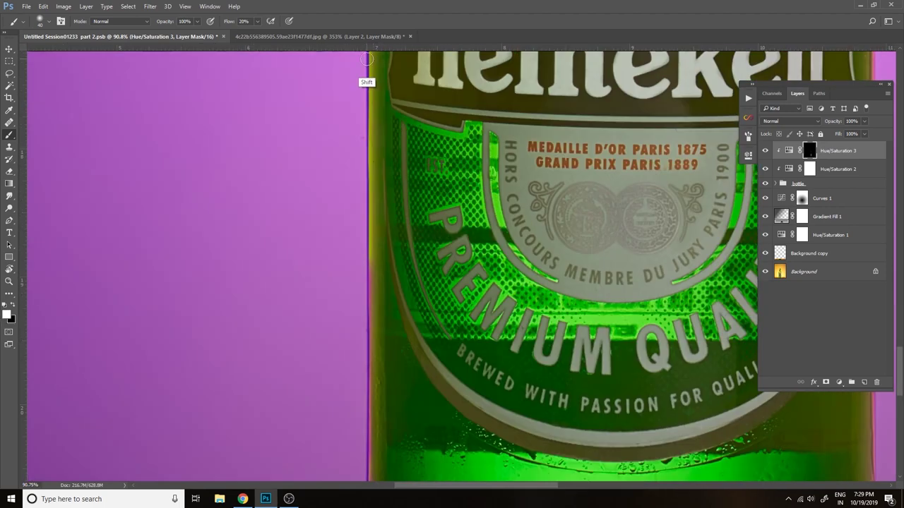
{"action": "scroll", "coordinate": [365, 83], "scroll_direction": "up", "scroll_amount": 4}
{"action": "scroll", "coordinate": [367, 306], "scroll_direction": "up", "scroll_amount": 4}
{"action": "scroll", "coordinate": [357, 239], "scroll_direction": "up", "scroll_amount": 2}
{"action": "scroll", "coordinate": [335, 337], "scroll_direction": "up", "scroll_amount": 4}
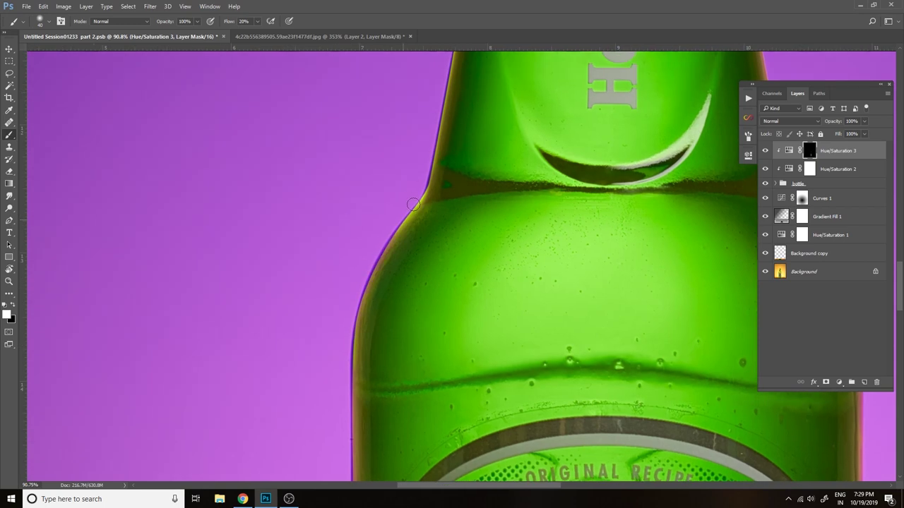
{"action": "scroll", "coordinate": [413, 202], "scroll_direction": "up", "scroll_amount": 4}
{"action": "scroll", "coordinate": [384, 298], "scroll_direction": "up", "scroll_amount": 3}
{"action": "scroll", "coordinate": [402, 155], "scroll_direction": "up", "scroll_amount": 5}
- Fit the image to the window to check the whole bottle, then add a Curves adjustment layer
{"action": "left_click_drag", "start_coordinate": [397, 142], "coordinate": [378, 260]}
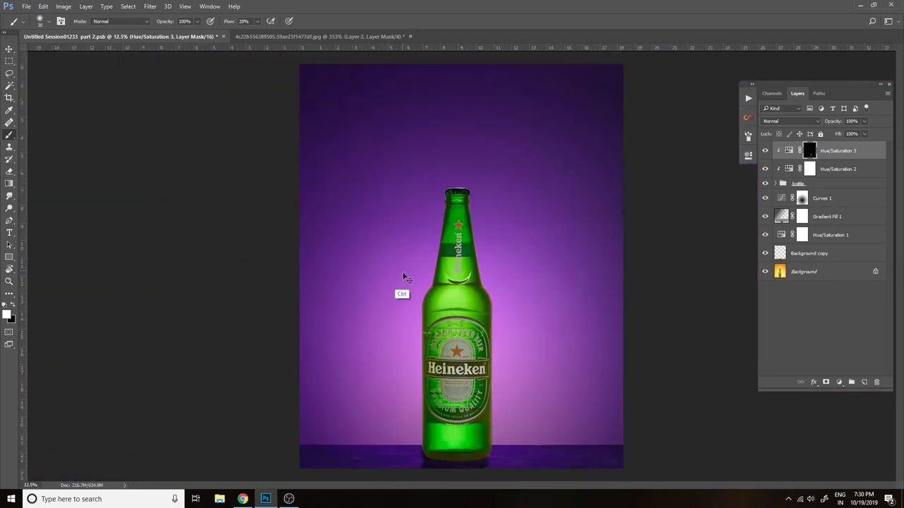
{"action": "left_click_drag", "start_coordinate": [565, 185], "coordinate": [403, 276]}
{"action": "scroll", "coordinate": [484, 226], "scroll_direction": "down", "scroll_amount": 5}
{"action": "scroll", "coordinate": [478, 250], "scroll_direction": "down", "scroll_amount": 4}
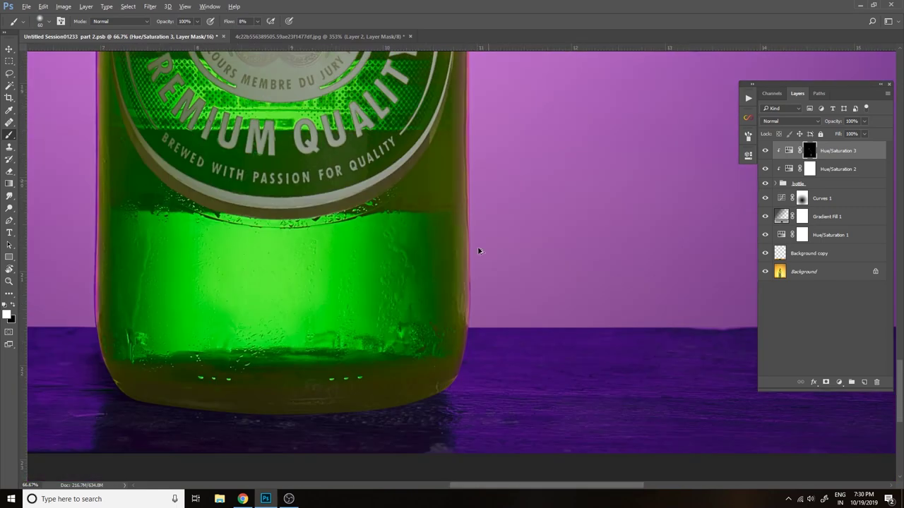
{"action": "scroll", "coordinate": [459, 212], "scroll_direction": "up", "scroll_amount": 4}
{"action": "scroll", "coordinate": [396, 169], "scroll_direction": "up", "scroll_amount": 4}
{"action": "scroll", "coordinate": [366, 141], "scroll_direction": "left", "scroll_amount": 4}
{"action": "scroll", "coordinate": [367, 177], "scroll_direction": "up", "scroll_amount": 3}
{"action": "scroll", "coordinate": [363, 232], "scroll_direction": "down", "scroll_amount": 5}
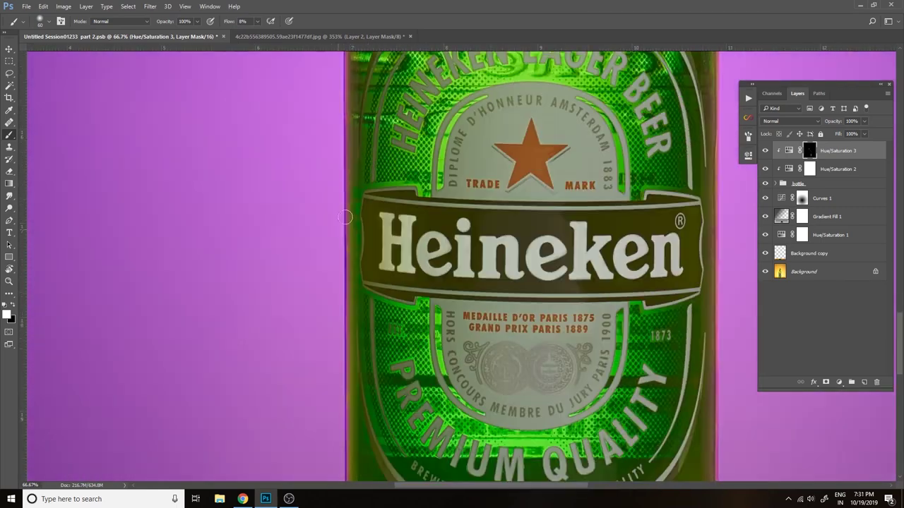
{"action": "scroll", "coordinate": [346, 318], "scroll_direction": "down", "scroll_amount": 5}
{"action": "key", "text": "z"}
{"action": "scroll", "coordinate": [333, 403], "scroll_direction": "down", "scroll_amount": 3}
{"action": "key", "text": "ctrl+0"}
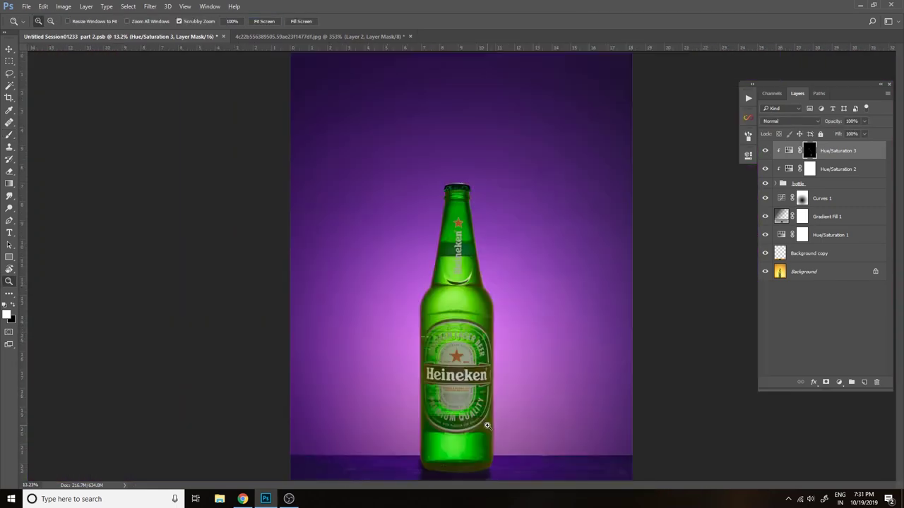
{"action": "left_click", "coordinate": [839, 382]}
{"action": "left_click", "coordinate": [858, 194]}
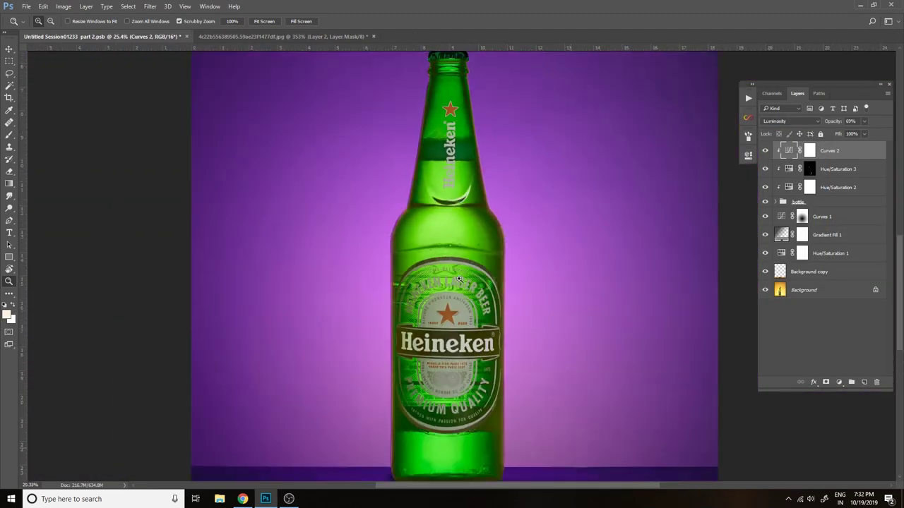
- Move the adjustment layers into the bottle group and rename the group
{"action": "scroll", "coordinate": [543, 353], "scroll_direction": "down", "scroll_amount": 5, "text": "alt"}
{"action": "scroll", "coordinate": [543, 353], "scroll_direction": "down", "scroll_amount": 3, "text": "alt"}
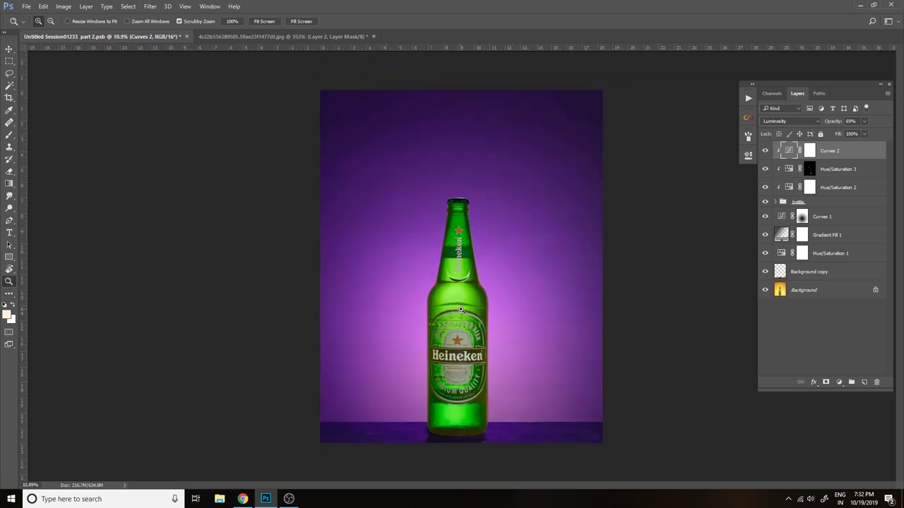
{"action": "scroll", "coordinate": [543, 353], "scroll_direction": "down", "scroll_amount": 2, "text": "alt"}
{"action": "left_click", "coordinate": [837, 187], "text": "shift"}
{"action": "left_click_drag", "start_coordinate": [817, 207], "coordinate": [817, 205]}
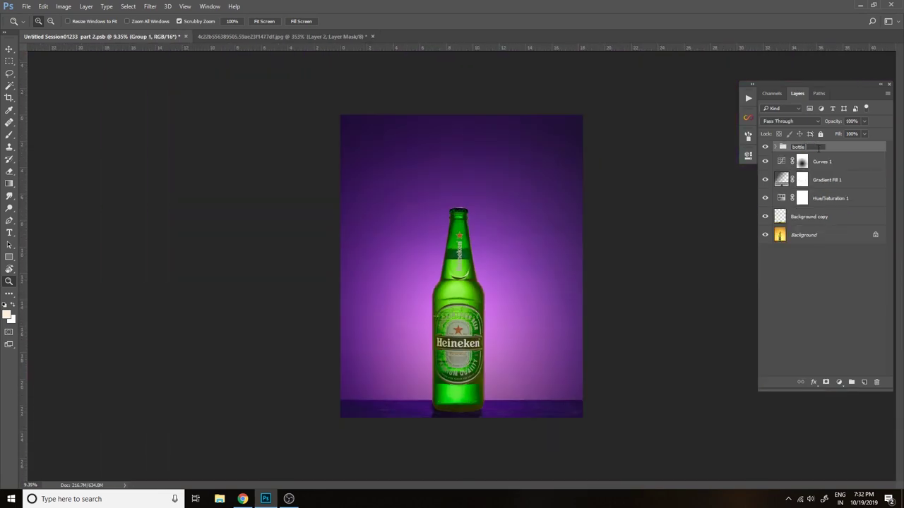
{"action": "type", "text": "cc"}
{"action": "key", "text": "Return"}
- Duplicate the bottle group, scale the copy to about 61%, and place it right of the large bottle
{"action": "key", "text": "ctrl+j"}
{"action": "key", "text": "ctrl+t"}
{"action": "left_click_drag", "start_coordinate": [583, 114], "coordinate": [536, 183]}
{"action": "left_click_drag", "start_coordinate": [463, 332], "coordinate": [513, 334]}
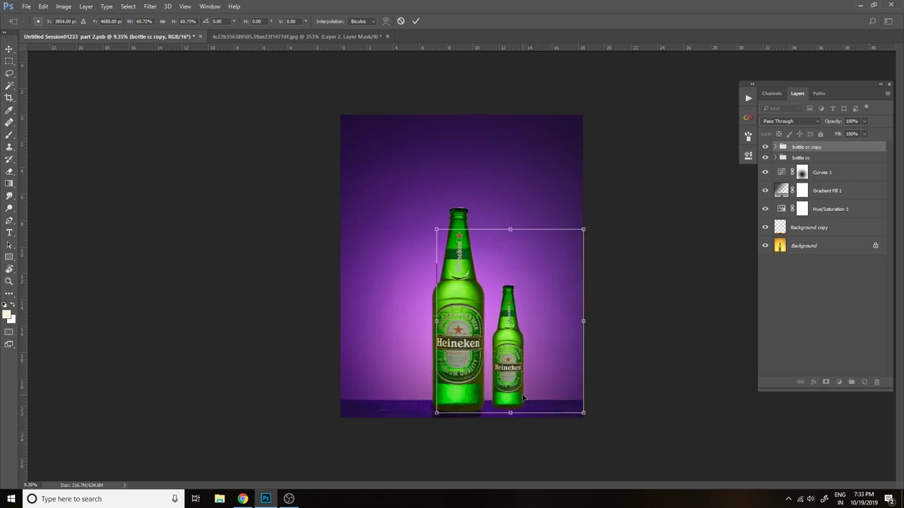
{"action": "key", "text": "Return"}
- Duplicate the small bottle again and move the copy left of the large bottle
{"action": "key", "text": "ctrl+j"}
{"action": "key", "text": "ctrl+t"}
{"action": "left_click_drag", "start_coordinate": [514, 333], "coordinate": [411, 333]}
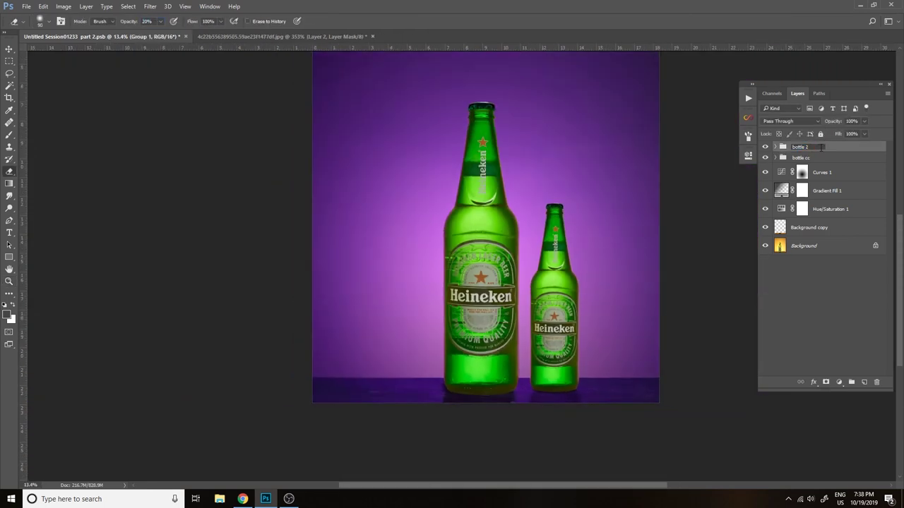
{"action": "key", "text": "Return"}
{"action": "key", "text": "ctrl+j"}
{"action": "key", "text": "ctrl+t"}
{"action": "key", "text": "shift+Left"}
{"action": "key", "text": "shift+Left"}
{"action": "key", "text": "shift+Left"}
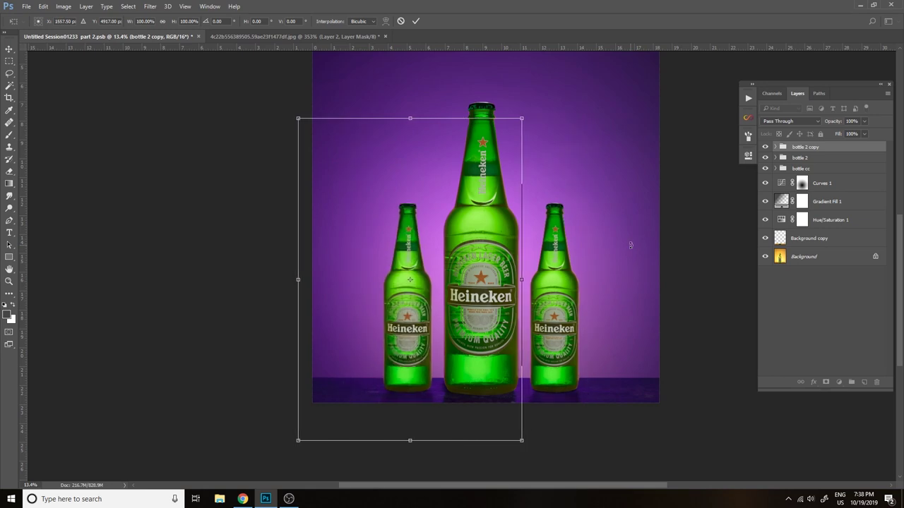